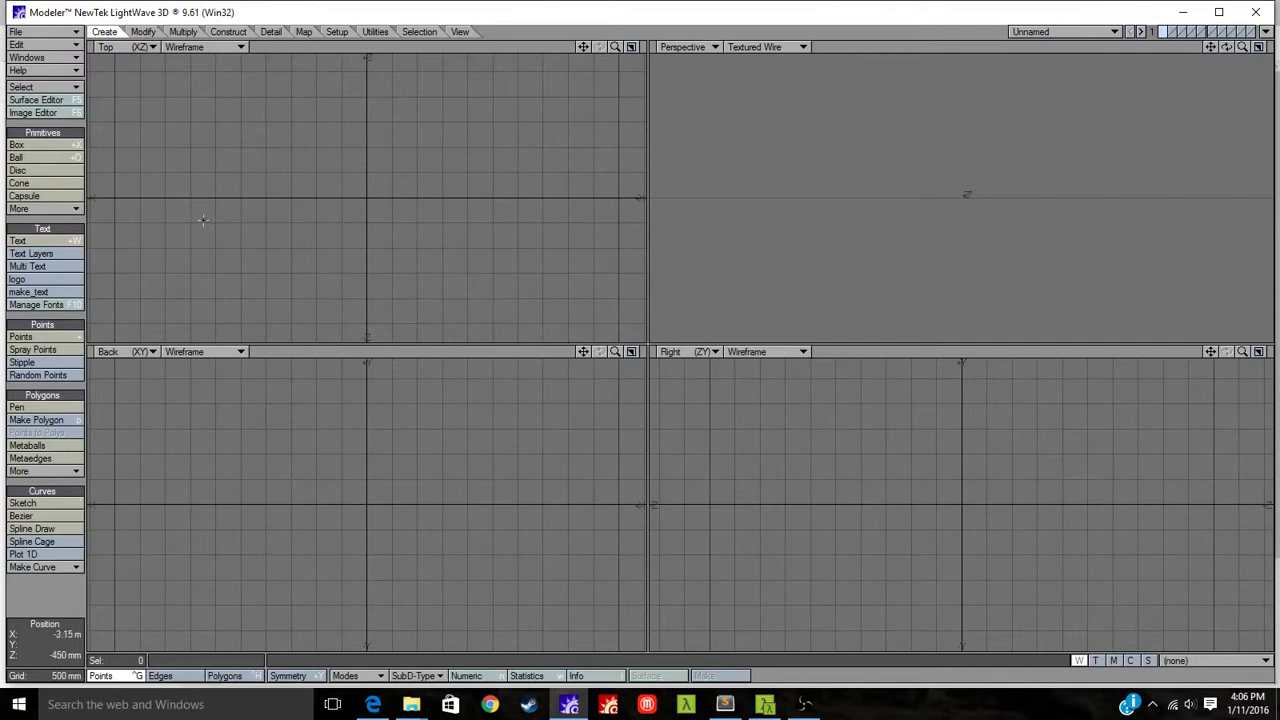
Create a box around the origin with its base starting at about X -2.1 m, Z 1.05 m, and raise it above the ground plane.
{"action": "left_click", "coordinate": [61, 146]}
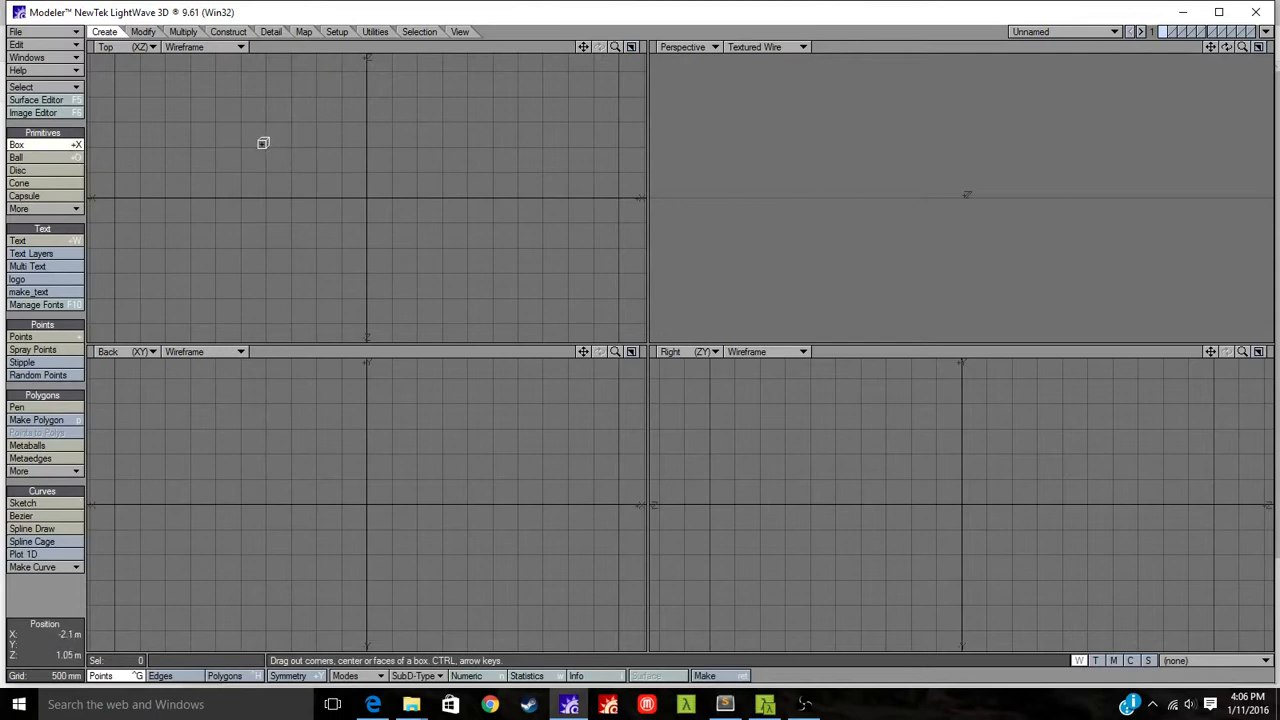
{"action": "left_click_drag", "start_coordinate": [265, 145], "coordinate": [474, 285]}
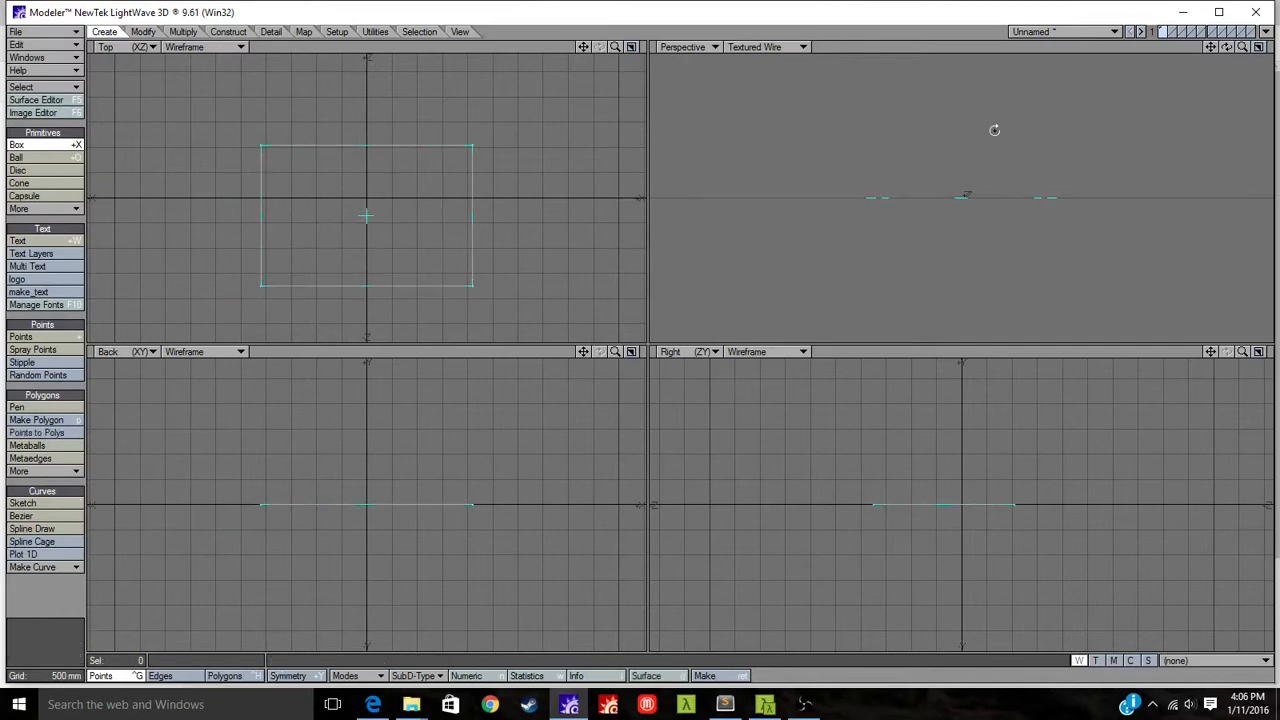
{"action": "left_click_drag", "start_coordinate": [994, 129], "coordinate": [777, 306], "text": "alt"}
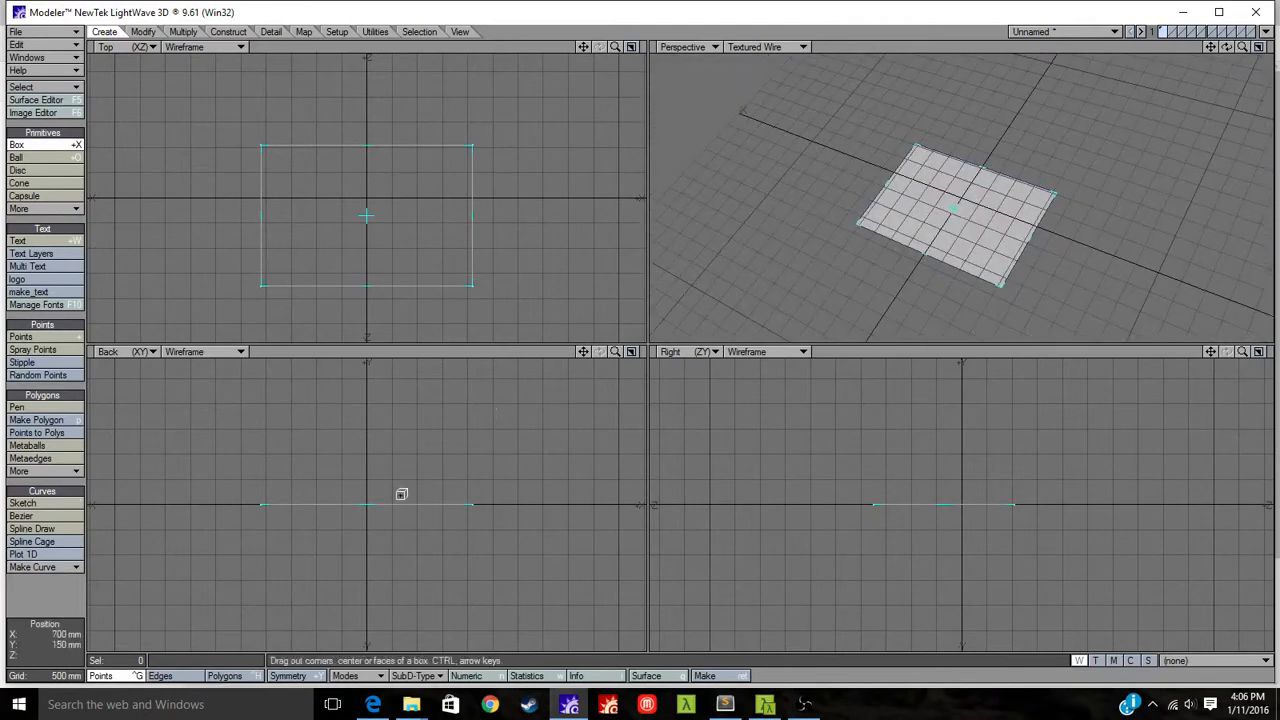
{"action": "left_click_drag", "start_coordinate": [375, 498], "coordinate": [408, 398]}
{"action": "mouse_move", "coordinate": [950, 397]}
{"action": "left_mouse_down"}
{"action": "mouse_move", "coordinate": [948, 431]}
{"action": "mouse_move", "coordinate": [946, 409]}
{"action": "left_mouse_up"}
{"action": "key", "text": "space"}
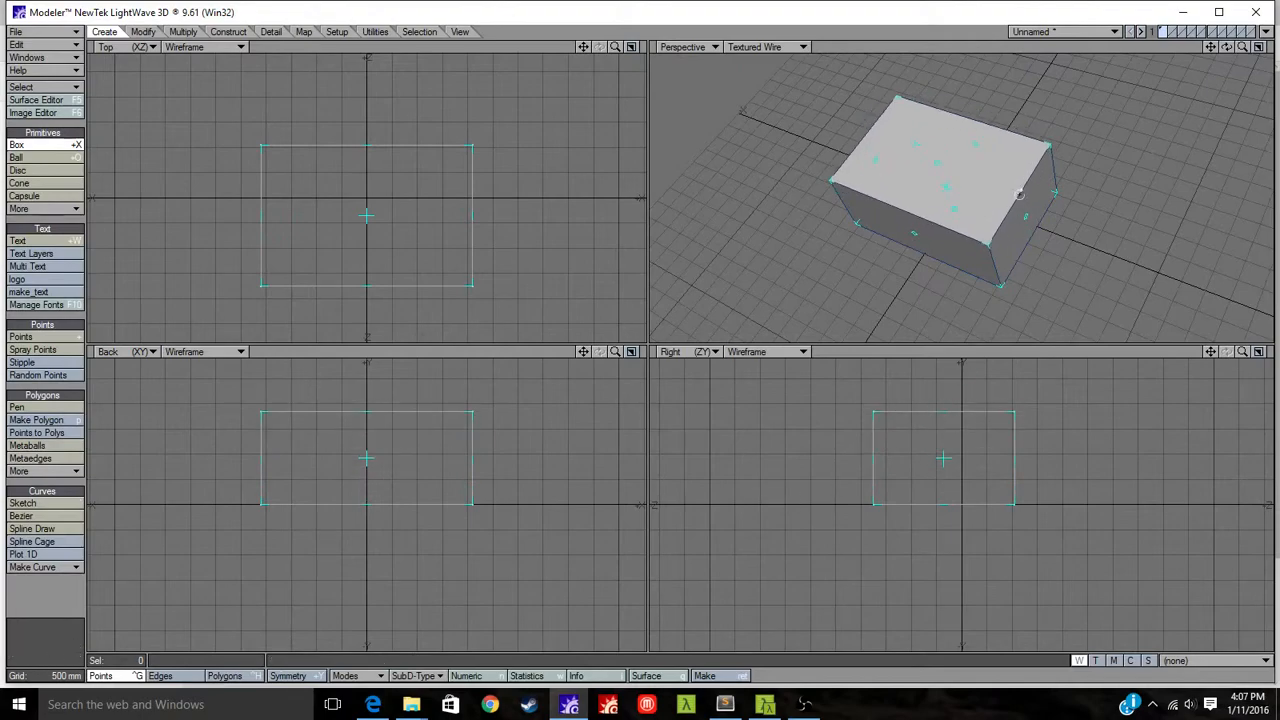
{"action": "left_click_drag", "start_coordinate": [1023, 189], "coordinate": [980, 189], "text": "alt"}
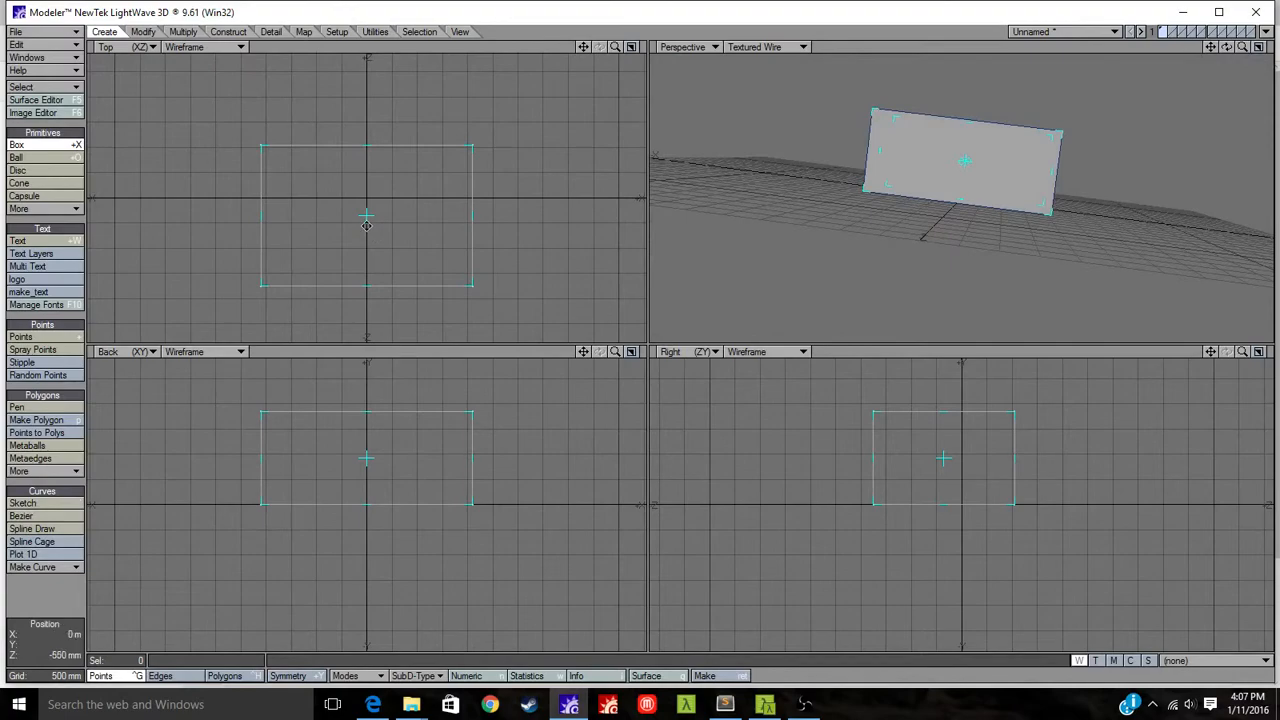
{"action": "left_click_drag", "start_coordinate": [874, 158], "coordinate": [965, 175], "text": "alt"}
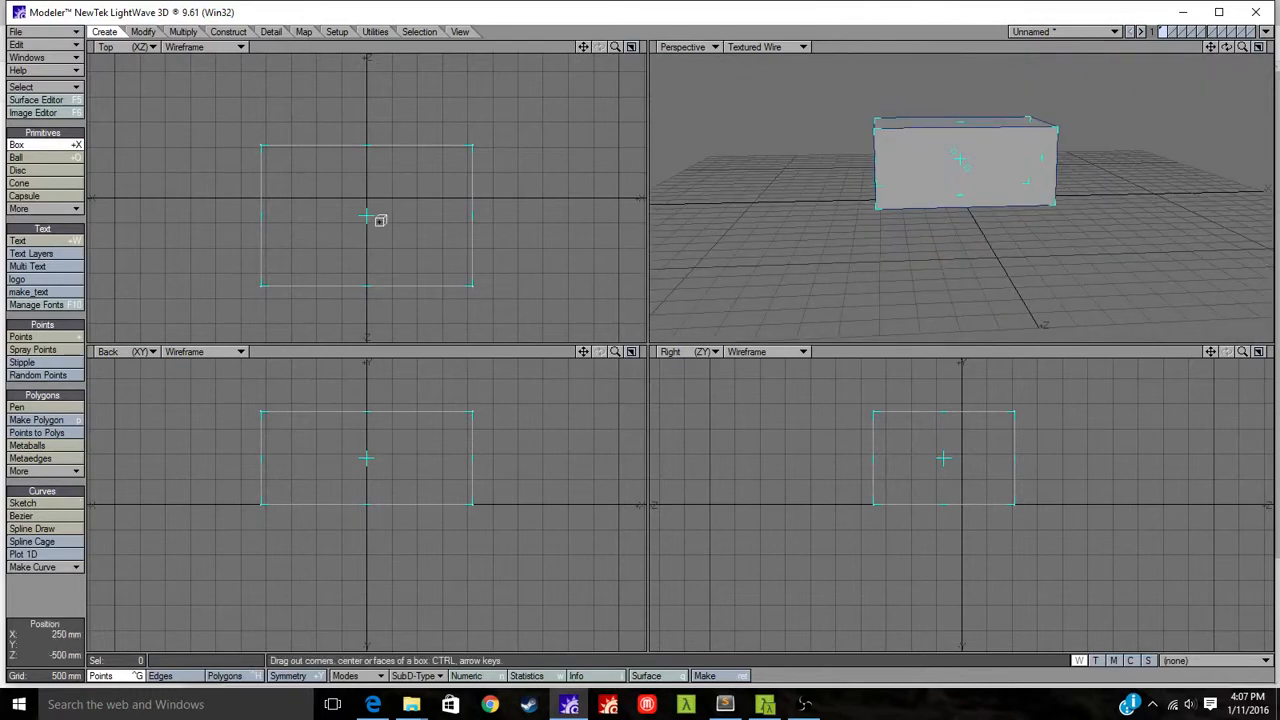
Try dividing the box into four segments along its depth, and return it to a single segment.
{"action": "key", "text": "Up"}
{"action": "key", "text": "Up"}
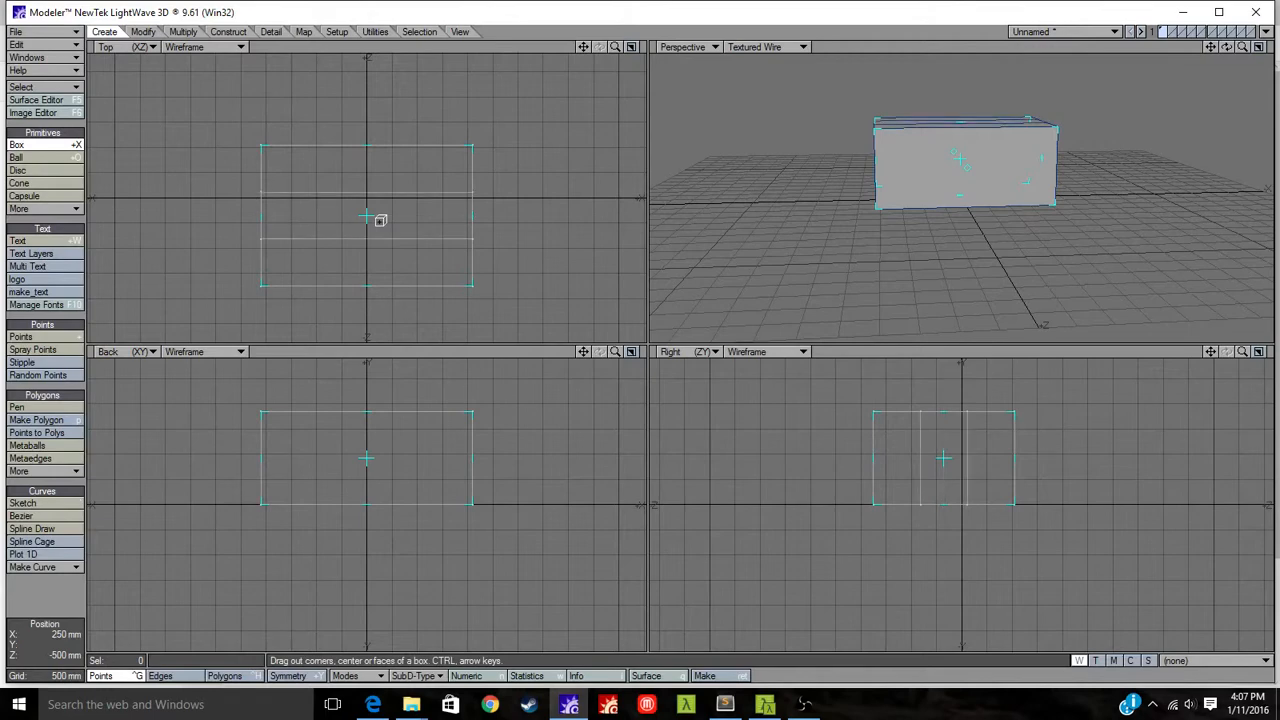
{"action": "key", "text": "Up"}
{"action": "key", "text": "Down"}
{"action": "key", "text": "Down"}
{"action": "key", "text": "Down"}
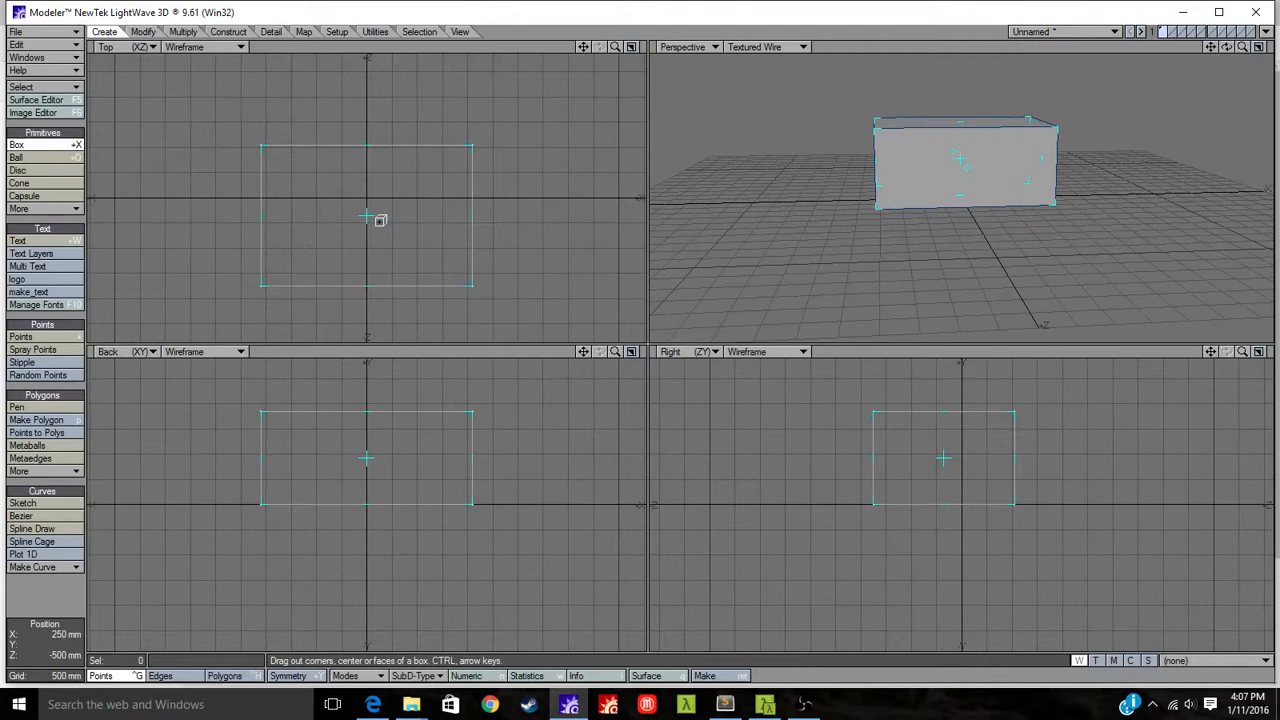
Try dividing the box into four segments across its width, and return it to a single segment.
{"action": "key", "text": "Right"}
{"action": "key", "text": "Right"}
{"action": "key", "text": "Right"}
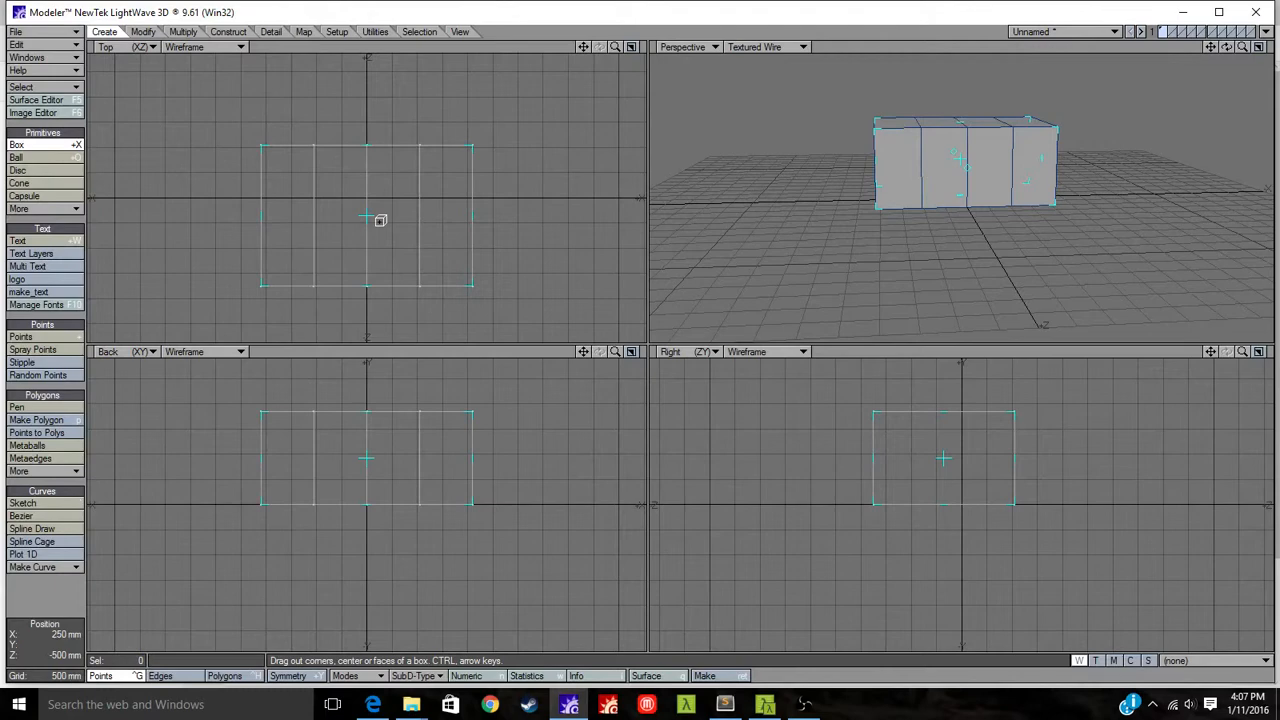
{"action": "key", "text": "Left"}
{"action": "key", "text": "Left"}
{"action": "key", "text": "Left"}
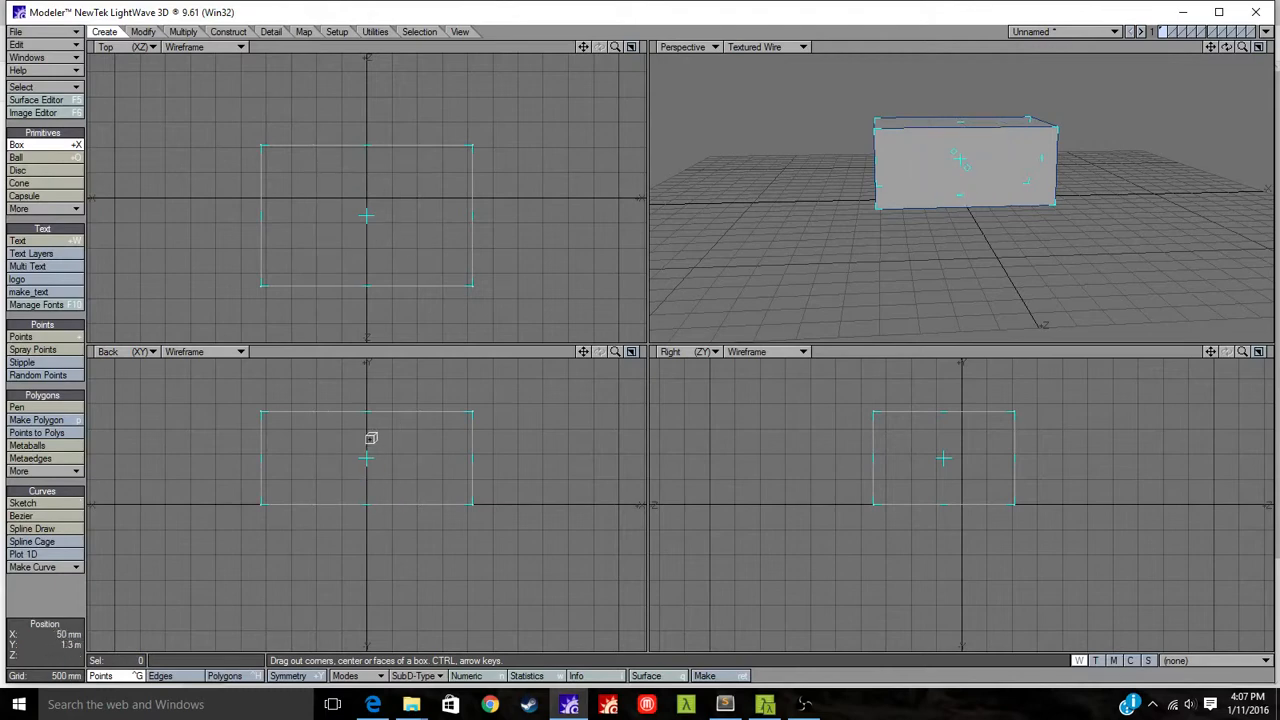
Try dividing the box into four segments over its height, and return it to a single segment.
{"action": "key", "text": "Up"}
{"action": "key", "text": "Up"}
{"action": "key", "text": "Up"}
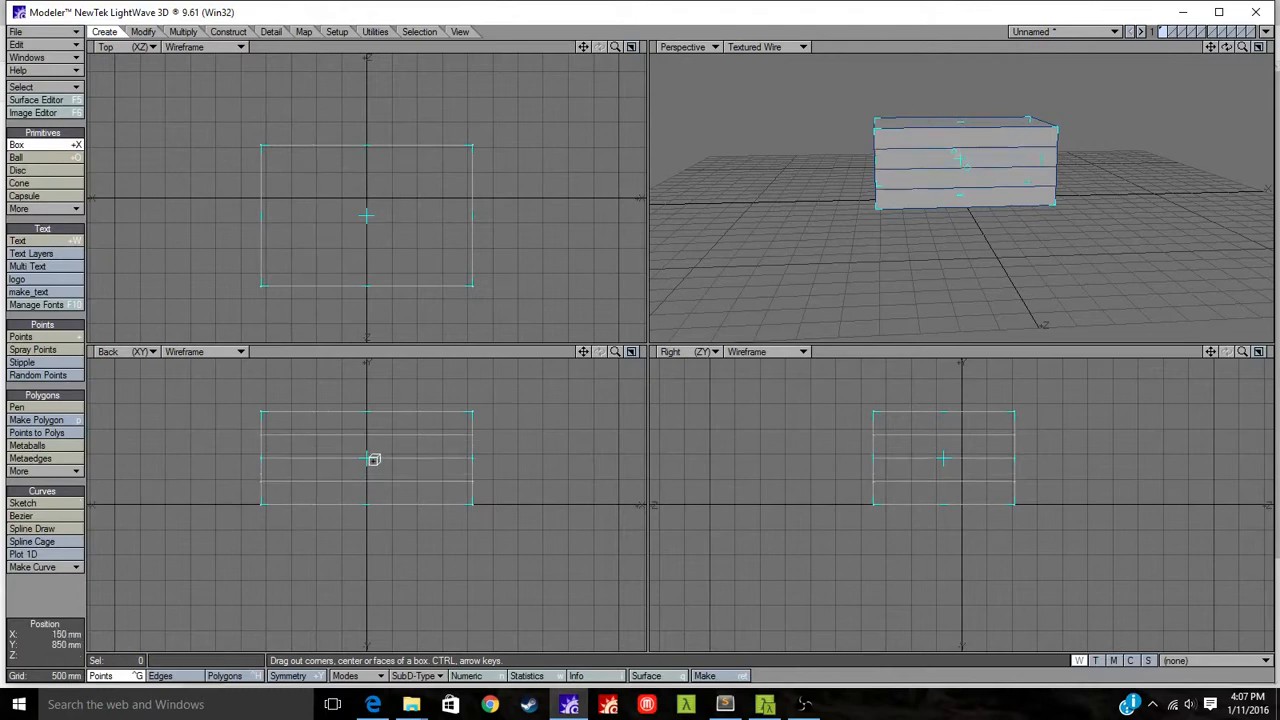
{"action": "key", "text": "Down"}
{"action": "key", "text": "Down"}
{"action": "key", "text": "Down"}
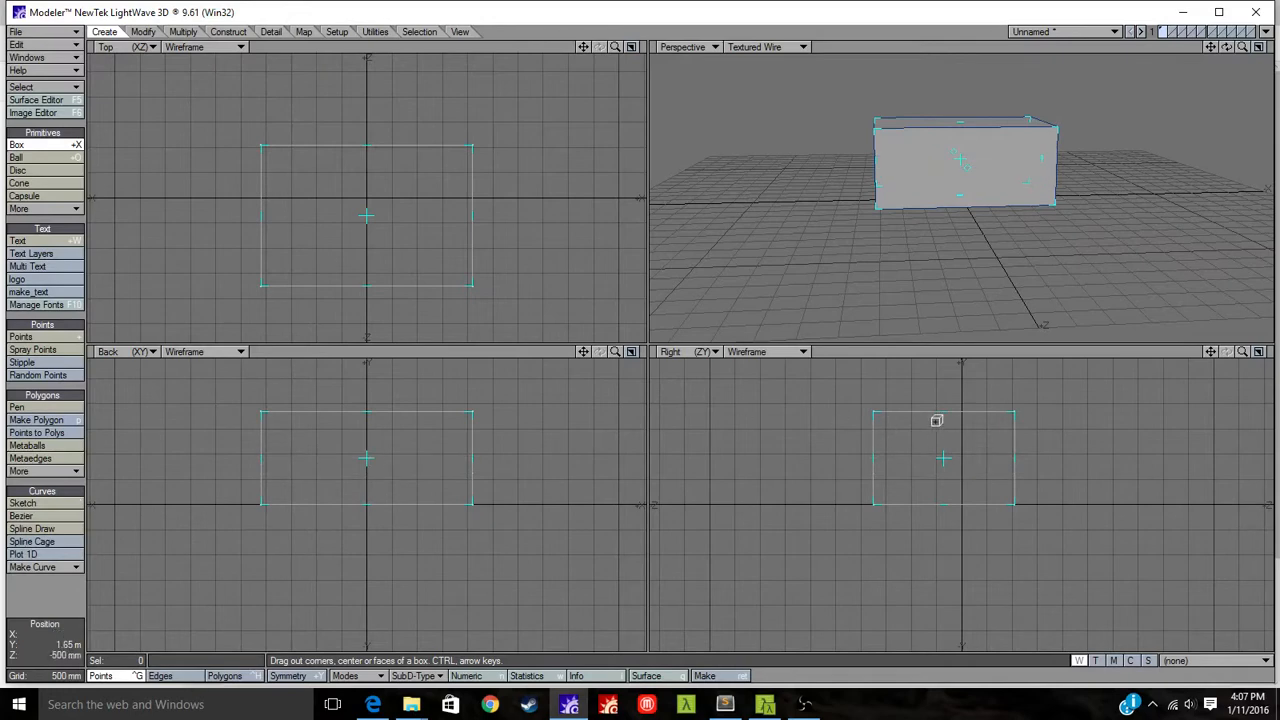
Try the four-segment height division again from the Right view, and take the added segments out.
{"action": "key", "text": "Up"}
{"action": "key", "text": "Up"}
{"action": "key", "text": "Up"}
{"action": "key", "text": "Down"}
{"action": "key", "text": "Down"}
{"action": "key", "text": "Down"}
Divide the box into four segments along its depth and four across its width.
{"action": "key", "text": "Right"}
{"action": "key", "text": "Right"}
{"action": "key", "text": "Right"}
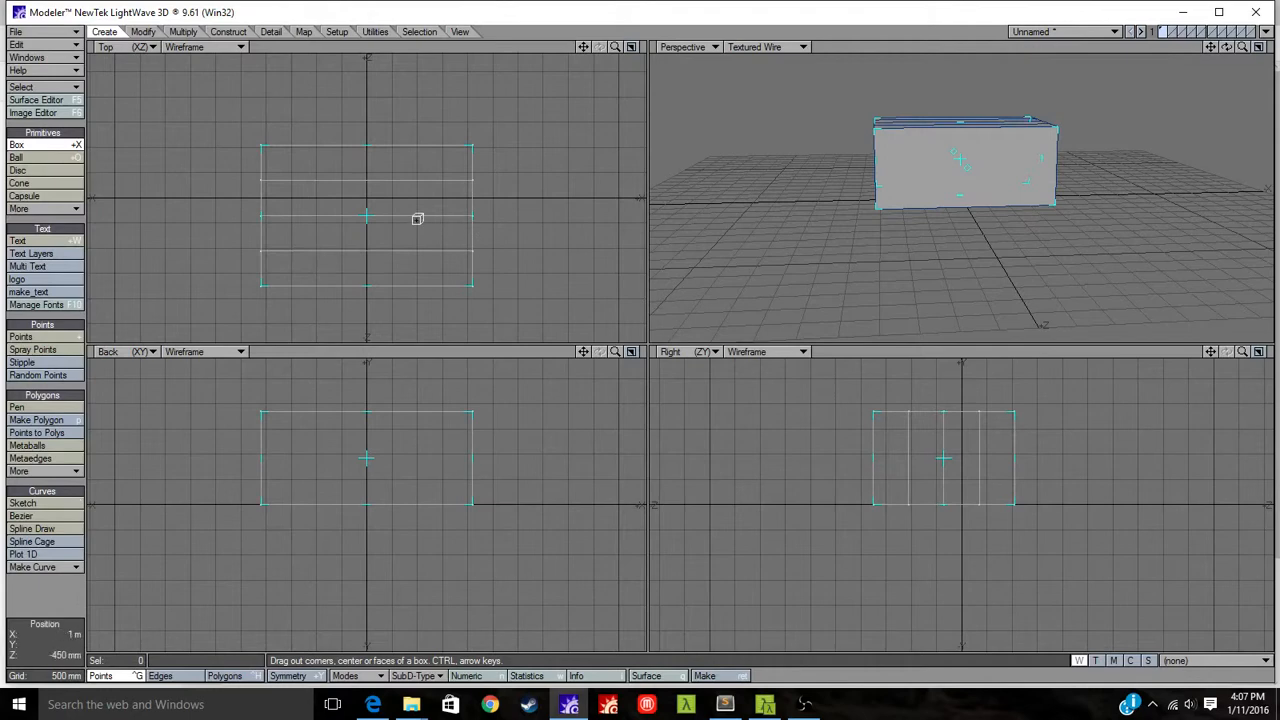
{"action": "key", "text": "Right"}
{"action": "key", "text": "Right"}
{"action": "key", "text": "Right"}
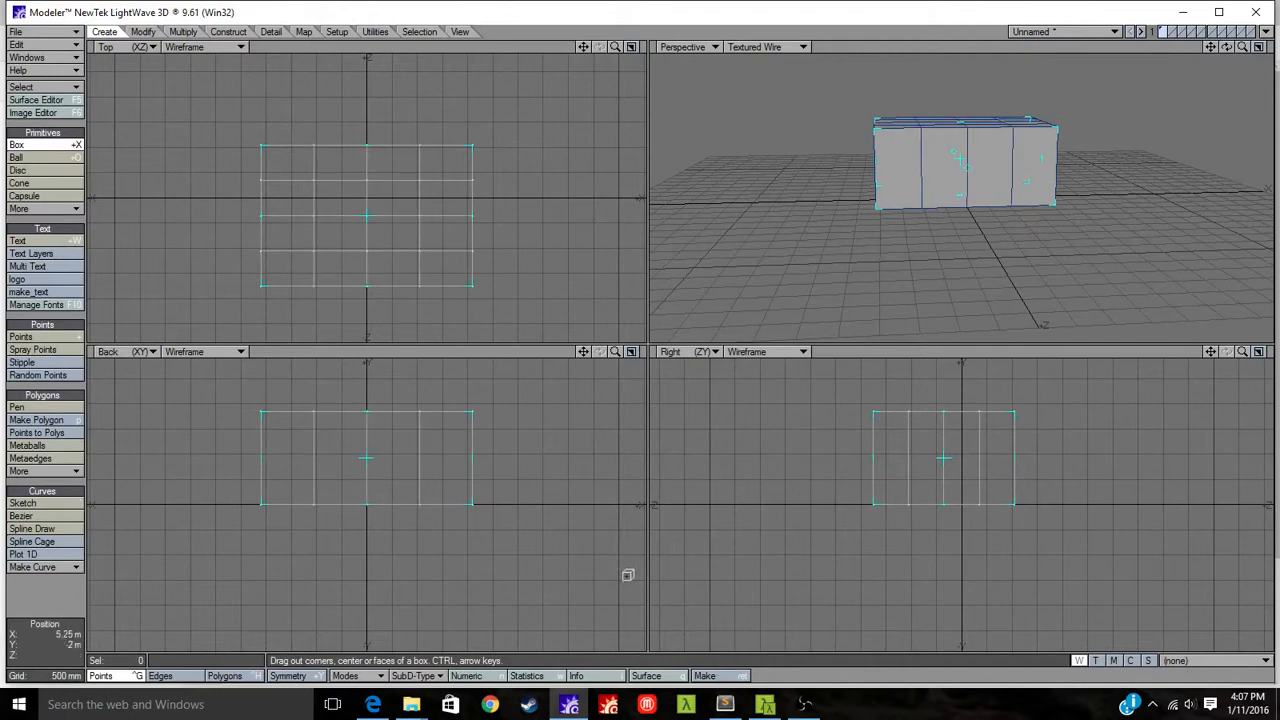
Reduce the box to a single segment in both depth and width, and finish the box.
{"action": "key", "text": "Down"}
{"action": "key", "text": "Down"}
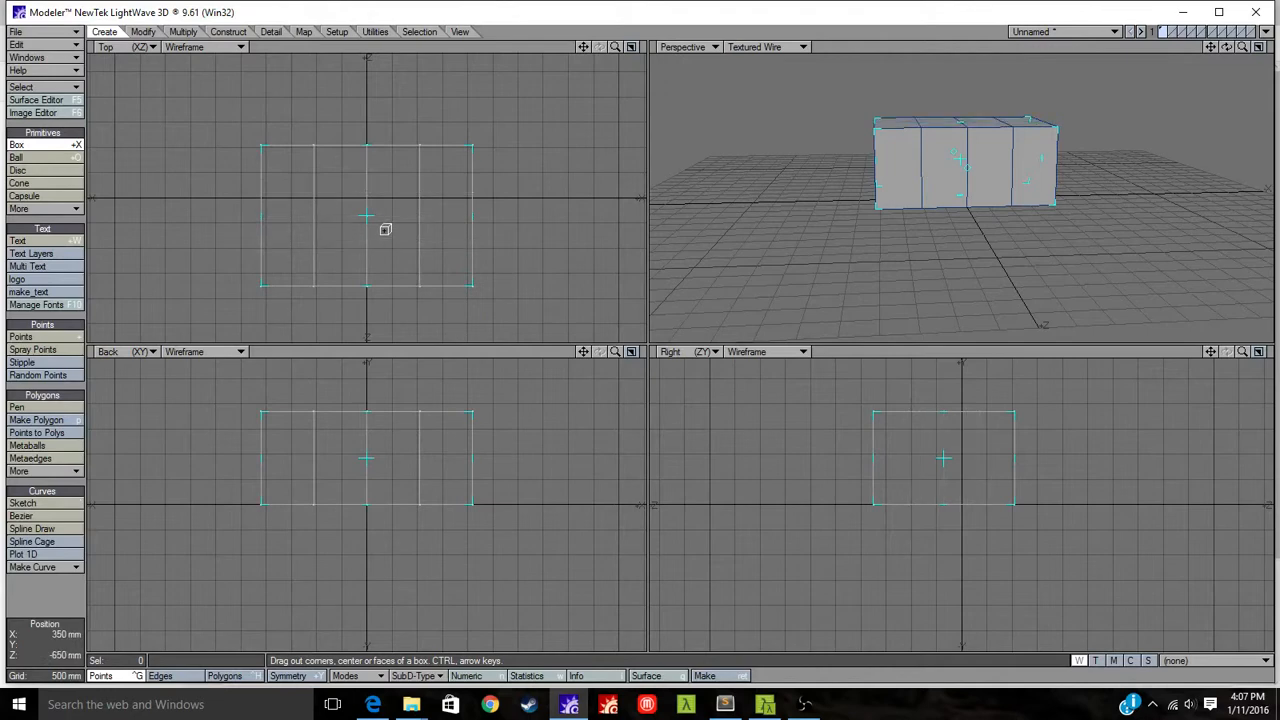
{"action": "key", "text": "Left"}
{"action": "key", "text": "Left"}
{"action": "key", "text": "Left"}
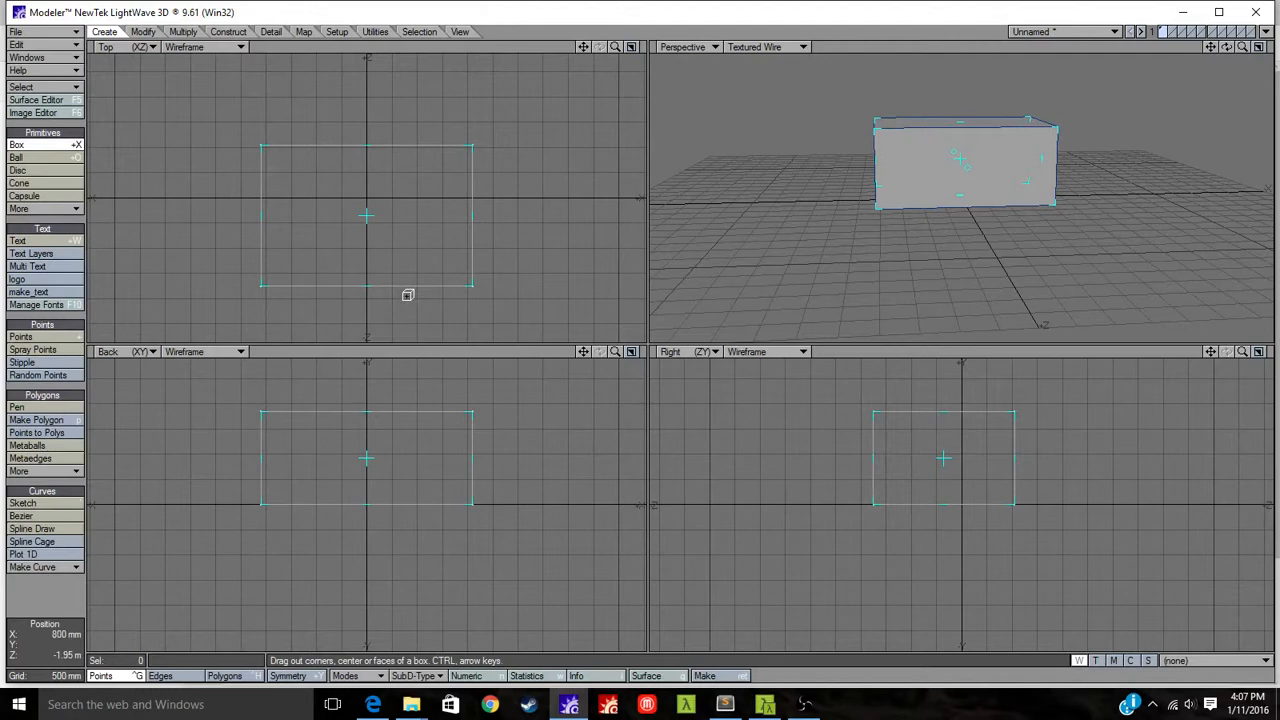
{"action": "key", "text": "space"}
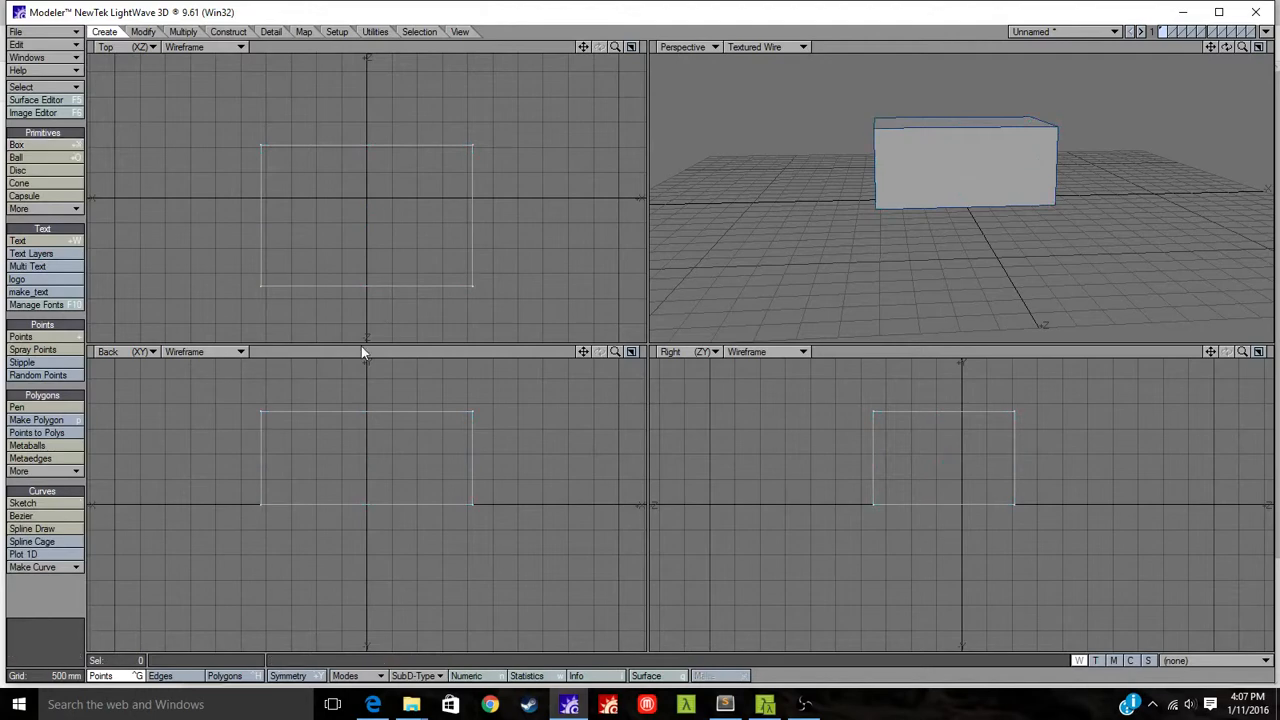
Draw a second, taller box overlapping the first one and discard it.
{"action": "left_click", "coordinate": [40, 146]}
{"action": "left_click_drag", "start_coordinate": [258, 115], "coordinate": [424, 245]}
{"action": "left_click_drag", "start_coordinate": [377, 381], "coordinate": [335, 371]}
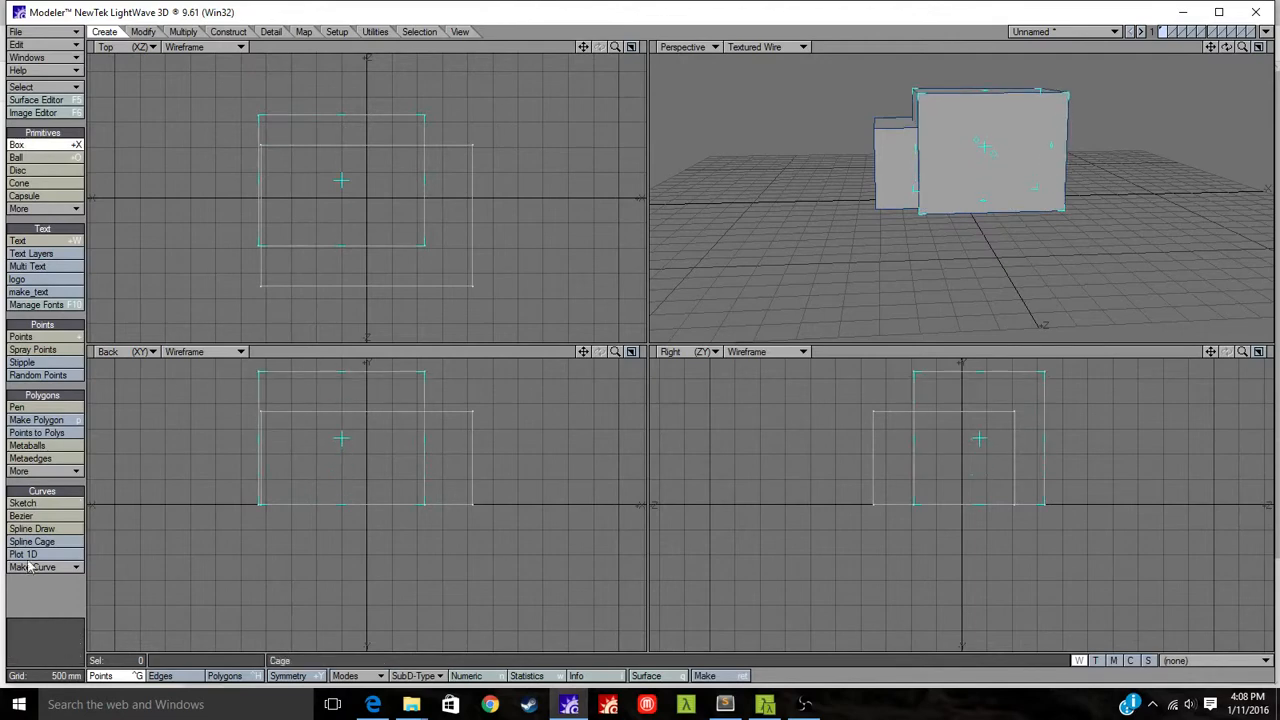
{"action": "left_click", "coordinate": [34, 632]}
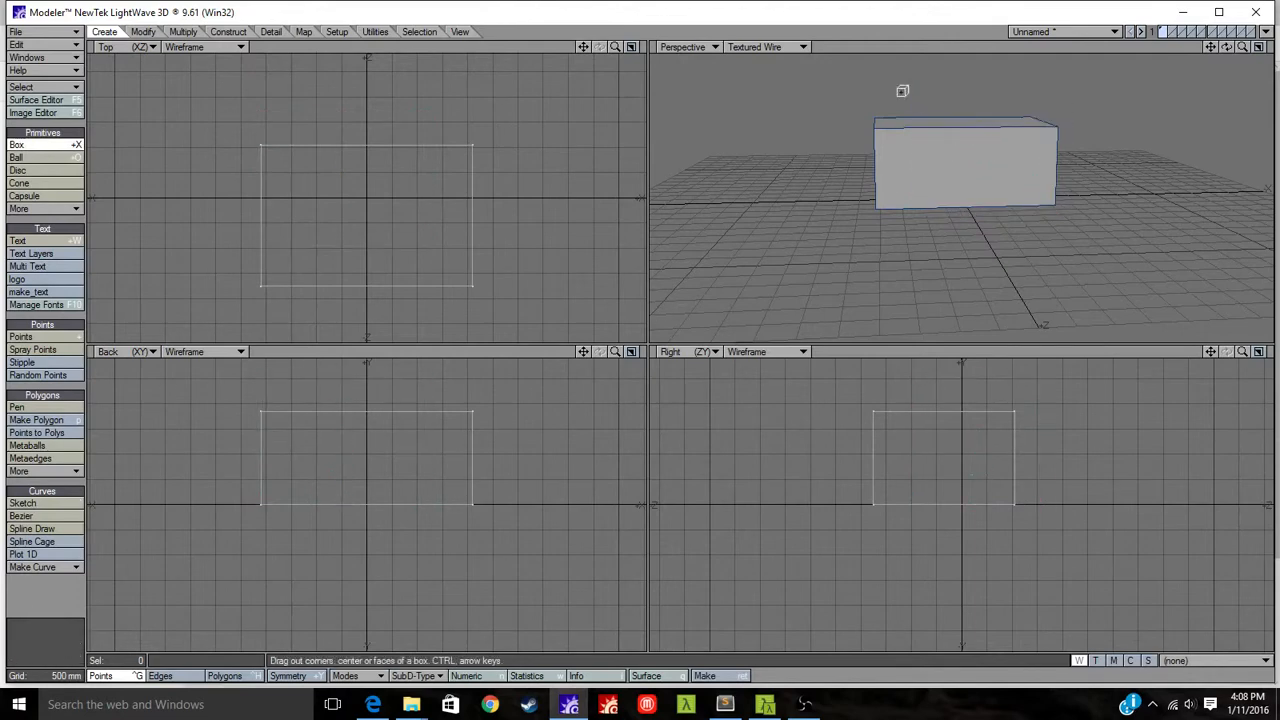
Draw a flat ball outline about 3 m wide and 3.2 m deep beside the box, and move it farther from the box.
{"action": "left_click", "coordinate": [40, 157]}
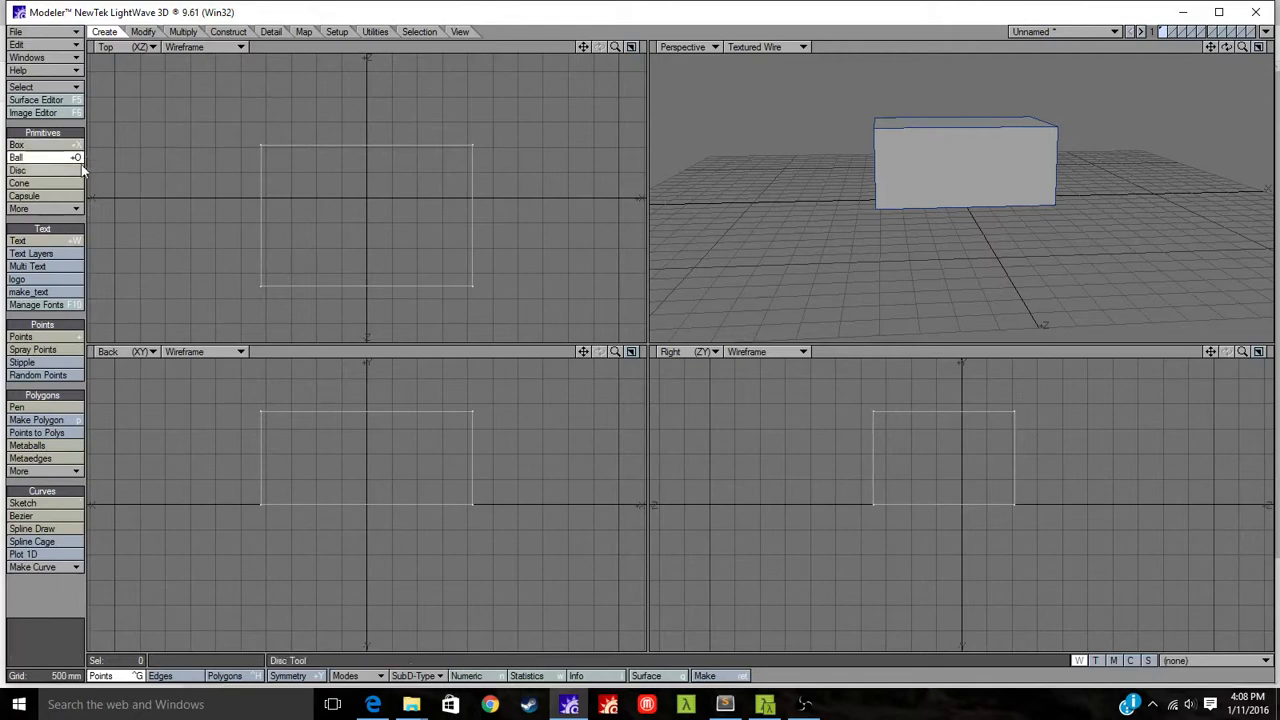
{"action": "left_click_drag", "start_coordinate": [530, 451], "coordinate": [246, 499], "text": "alt"}
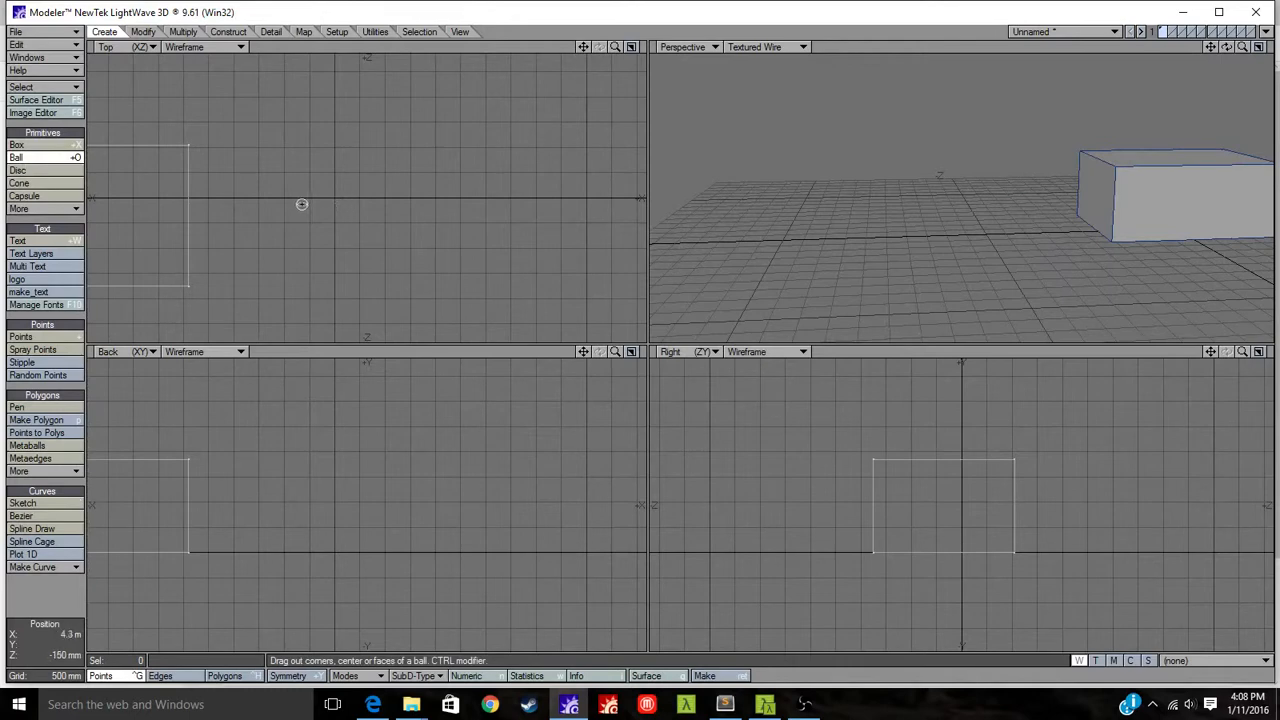
{"action": "left_click_drag", "start_coordinate": [301, 204], "coordinate": [375, 126]}
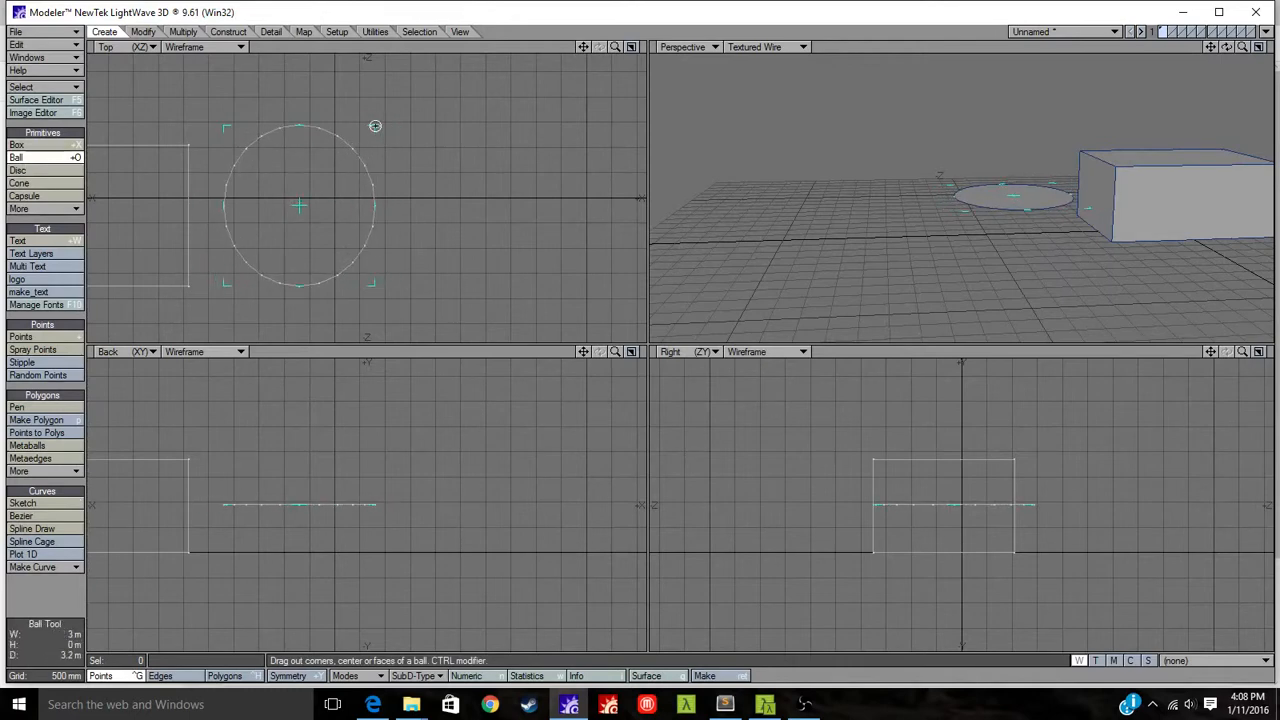
{"action": "left_click_drag", "start_coordinate": [295, 202], "coordinate": [401, 201]}
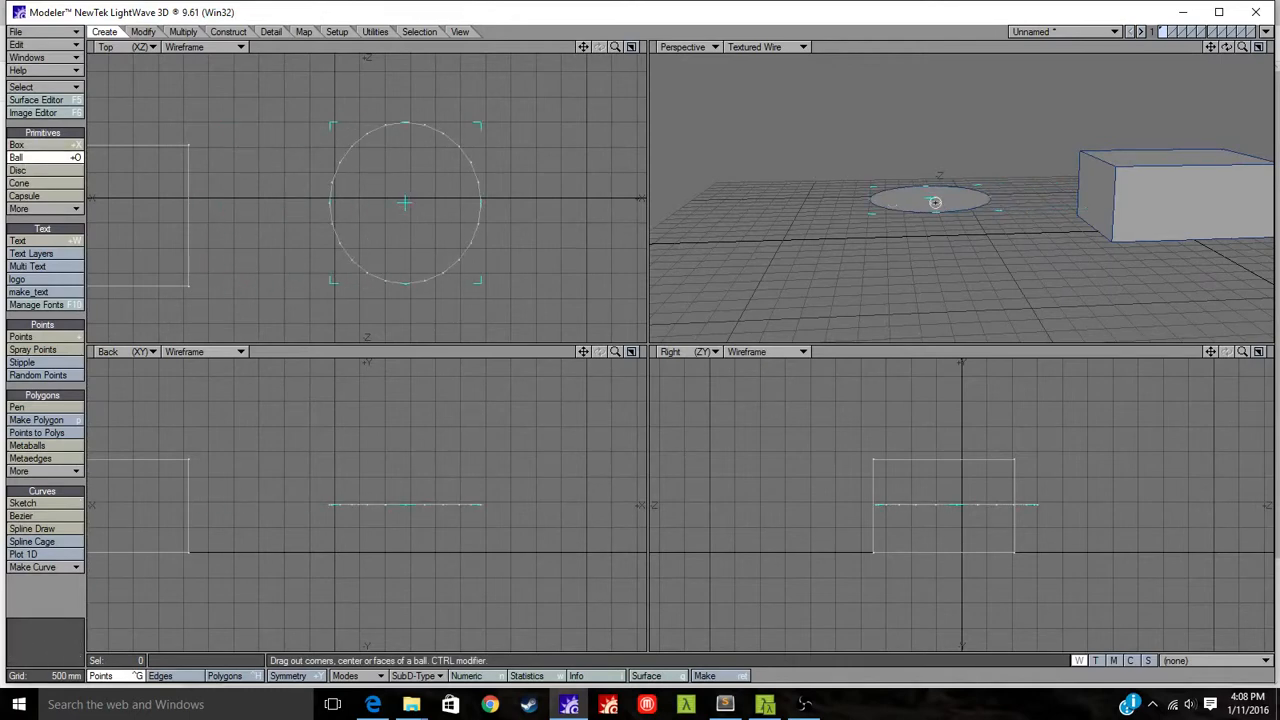
Give the ball its height and adjust its depth and width to make it a nearly round sphere.
{"action": "left_click_drag", "start_coordinate": [409, 121], "coordinate": [417, 142]}
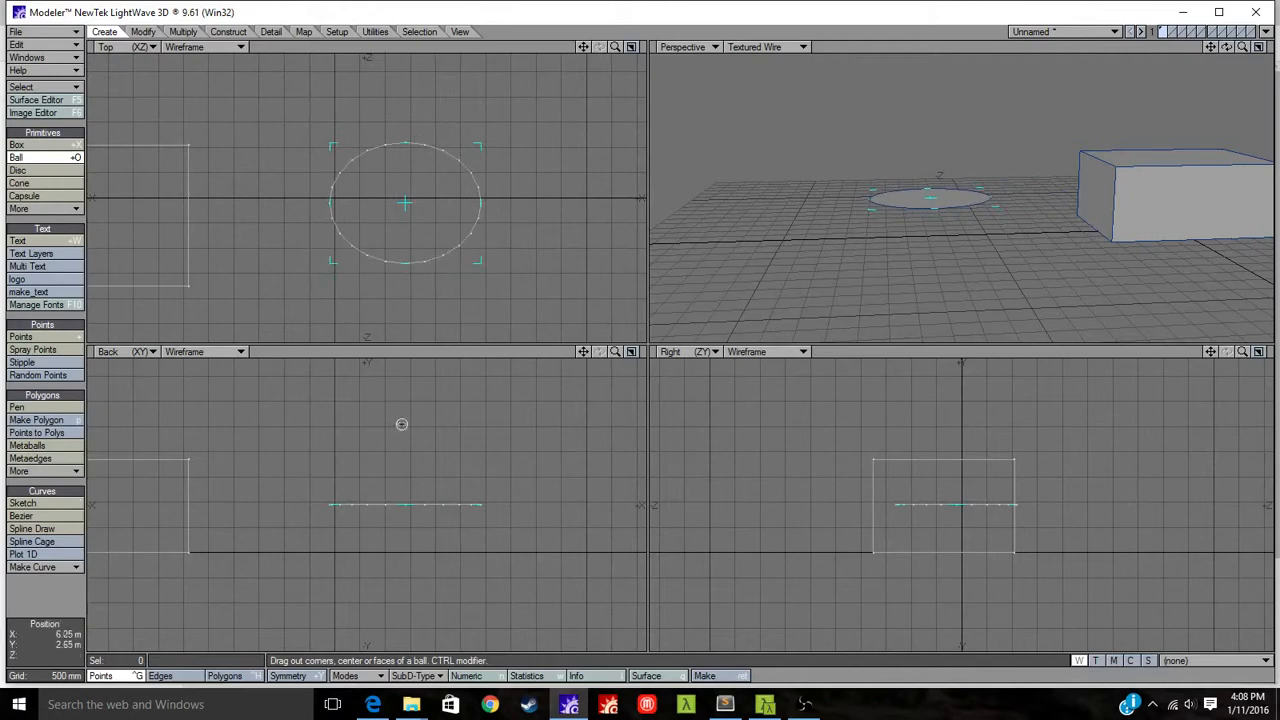
{"action": "left_click_drag", "start_coordinate": [403, 425], "coordinate": [433, 428]}
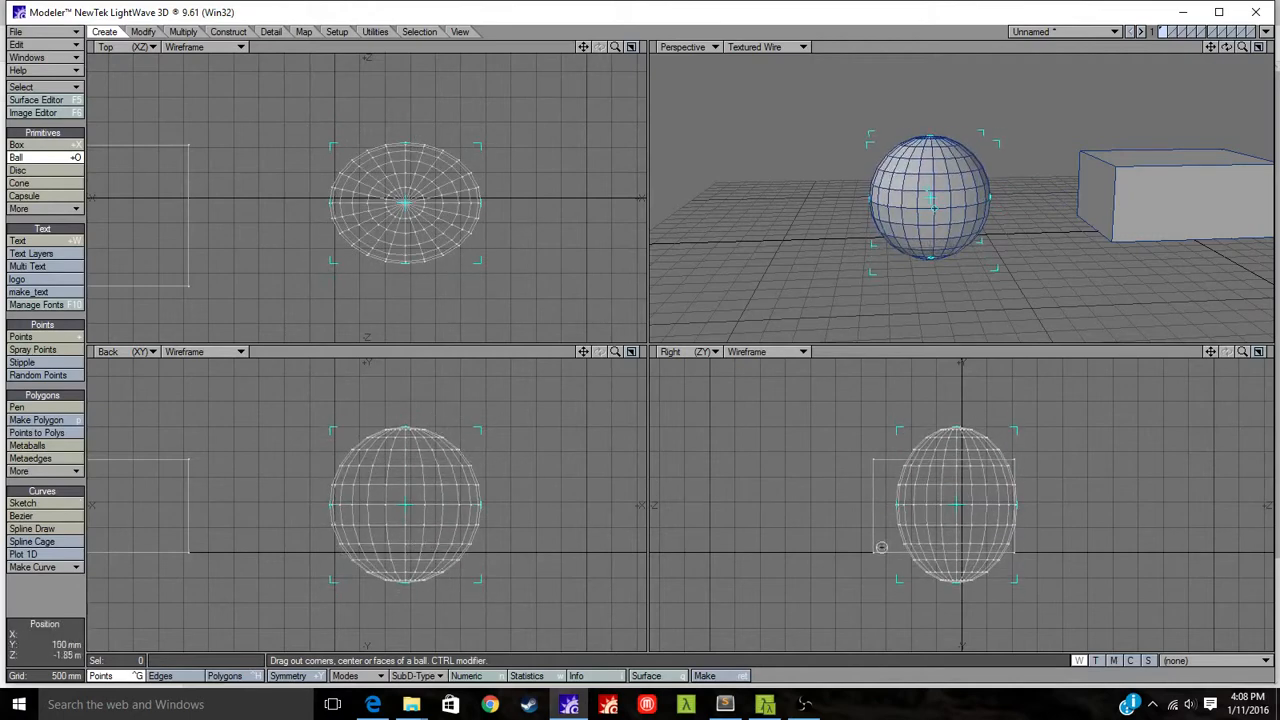
{"action": "left_click_drag", "start_coordinate": [893, 507], "coordinate": [868, 508]}
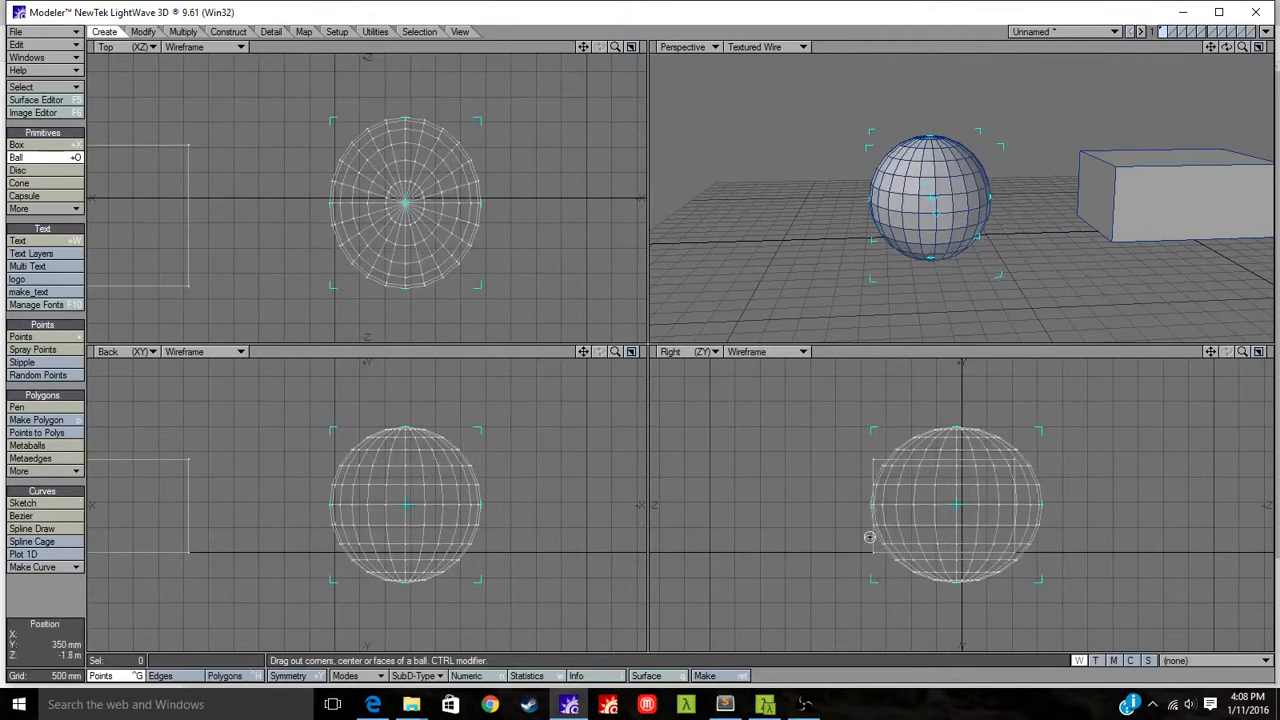
{"action": "left_click_drag", "start_coordinate": [482, 199], "coordinate": [495, 214]}
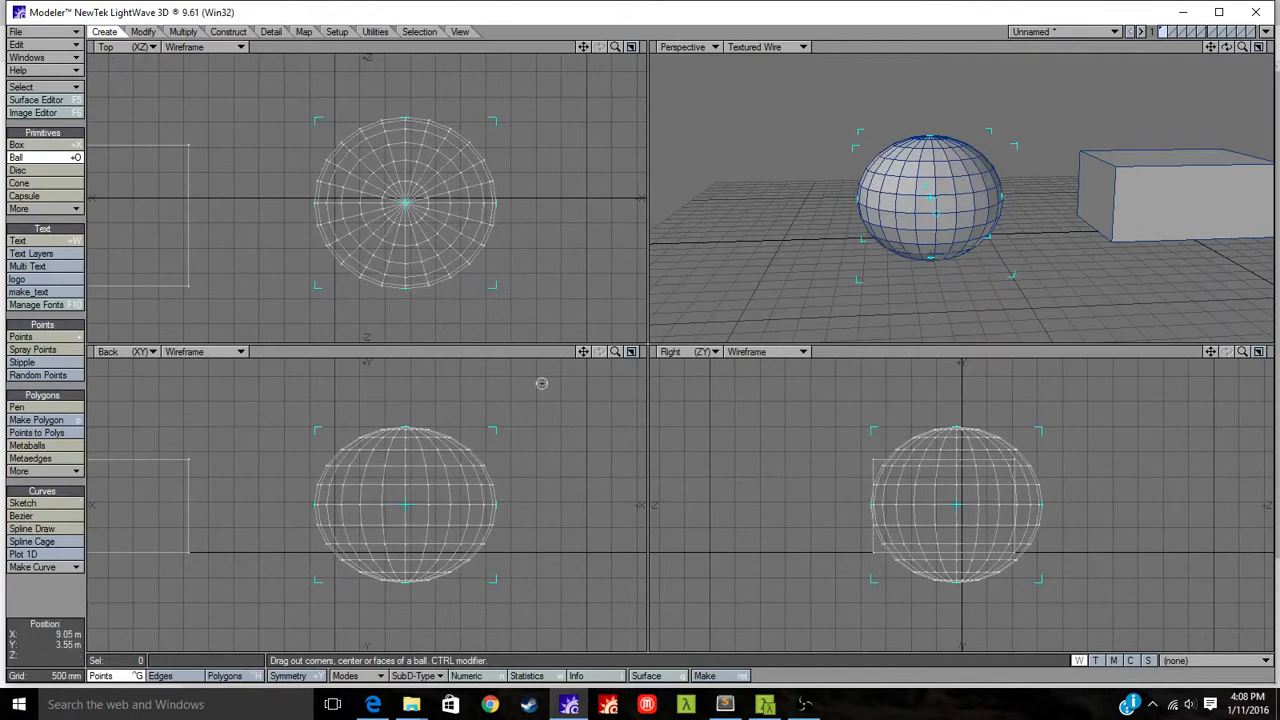
Increase the number of sides around the ball, watching it from above.
{"action": "left_click_drag", "start_coordinate": [840, 303], "coordinate": [960, 236], "text": "alt"}
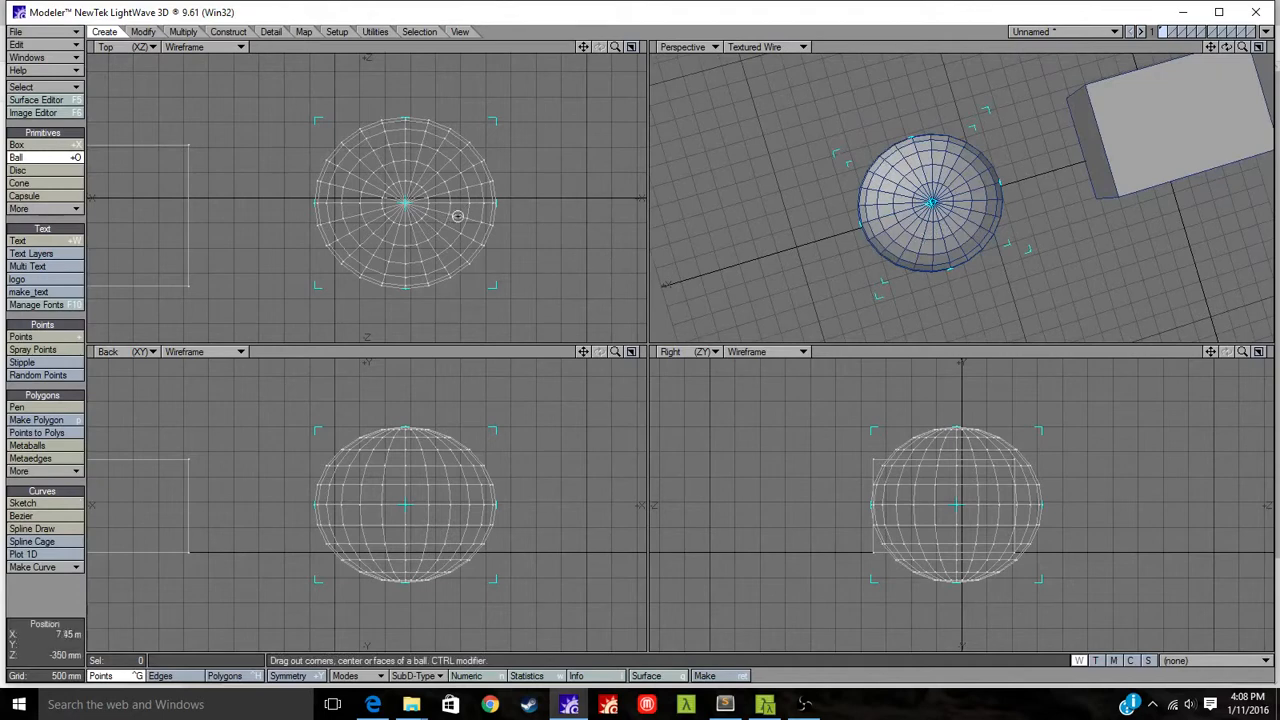
{"action": "key", "text": "Right"}
{"action": "key", "text": "Right"}
{"action": "key", "text": "Right"}
{"action": "key", "text": "Right"}
{"action": "key", "text": "Right"}
{"action": "key", "text": "Right"}
{"action": "key", "text": "Right"}
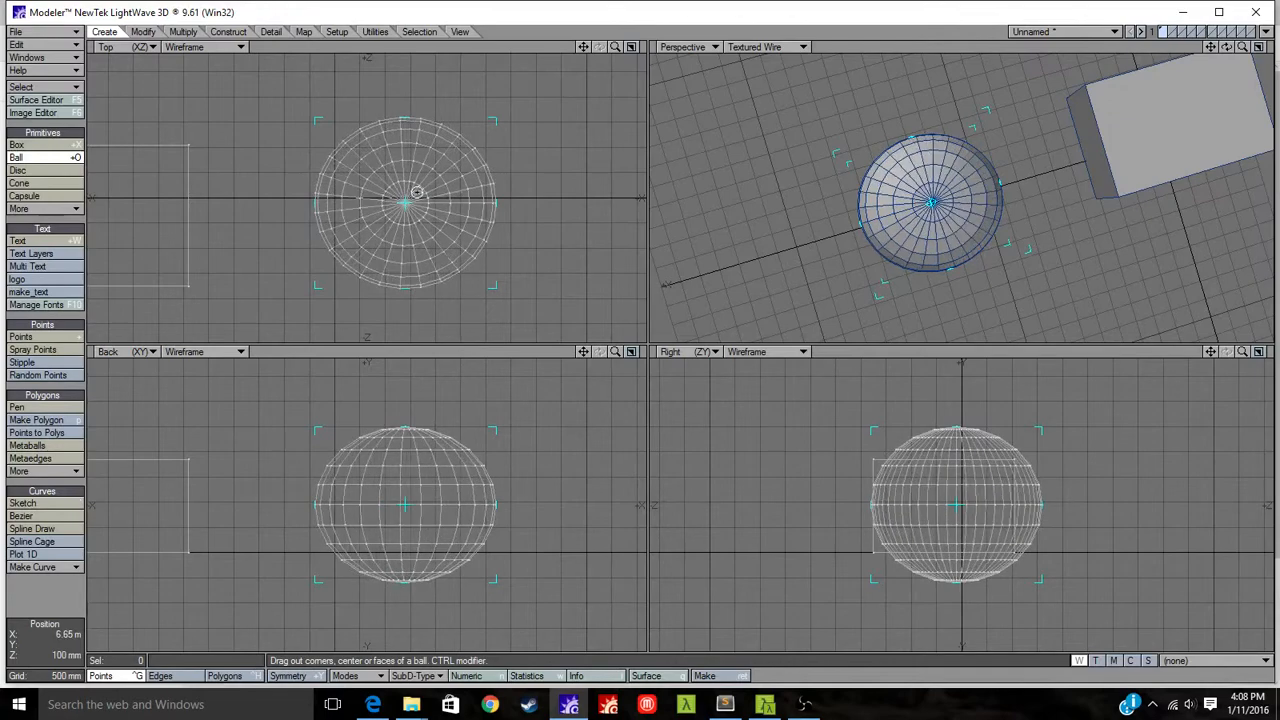
Reduce the ball to four sides around its vertical axis.
{"action": "key", "text": "Left"}
{"action": "key", "text": "Left"}
{"action": "key", "text": "Left"}
{"action": "key", "text": "Left"}
{"action": "key", "text": "Left"}
{"action": "key", "text": "Left"}
{"action": "key", "text": "Left"}
{"action": "key", "text": "Left"}
{"action": "key", "text": "Left"}
{"action": "key", "text": "Left"}
{"action": "key", "text": "Left"}
{"action": "key", "text": "Left"}
{"action": "key", "text": "Left"}
{"action": "key", "text": "Left"}
{"action": "key", "text": "Left"}
{"action": "key", "text": "Left"}
{"action": "key", "text": "Left"}
{"action": "key", "text": "Left"}
{"action": "key", "text": "Left"}
{"action": "key", "text": "Left"}
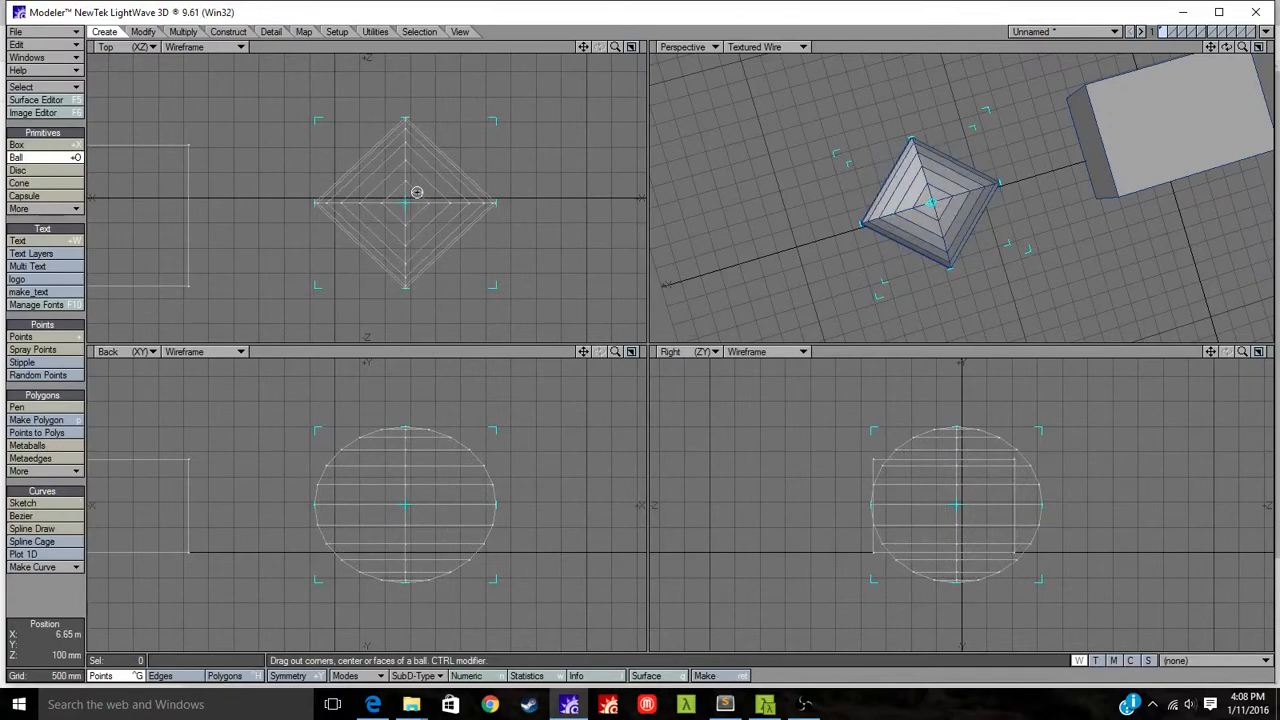
Raise the number of sides around the ball and settle on nine.
{"action": "key", "text": "Right"}
{"action": "key", "text": "Right"}
{"action": "key", "text": "Right"}
{"action": "key", "text": "Right"}
{"action": "key", "text": "Right"}
{"action": "key", "text": "Right"}
{"action": "key", "text": "Right"}
{"action": "key", "text": "Right"}
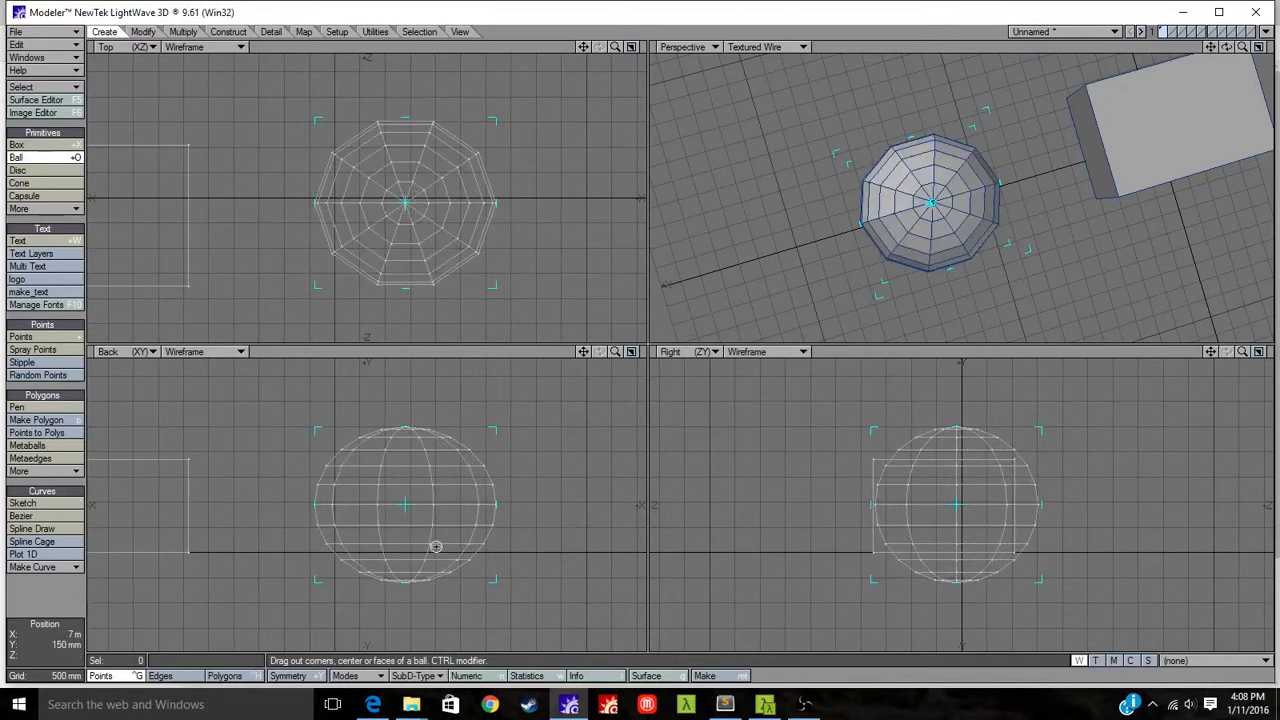
{"action": "key", "text": "Left"}
{"action": "key", "text": "Left"}
{"action": "key", "text": "Left"}
{"action": "key", "text": "Right"}
{"action": "key", "text": "Right"}
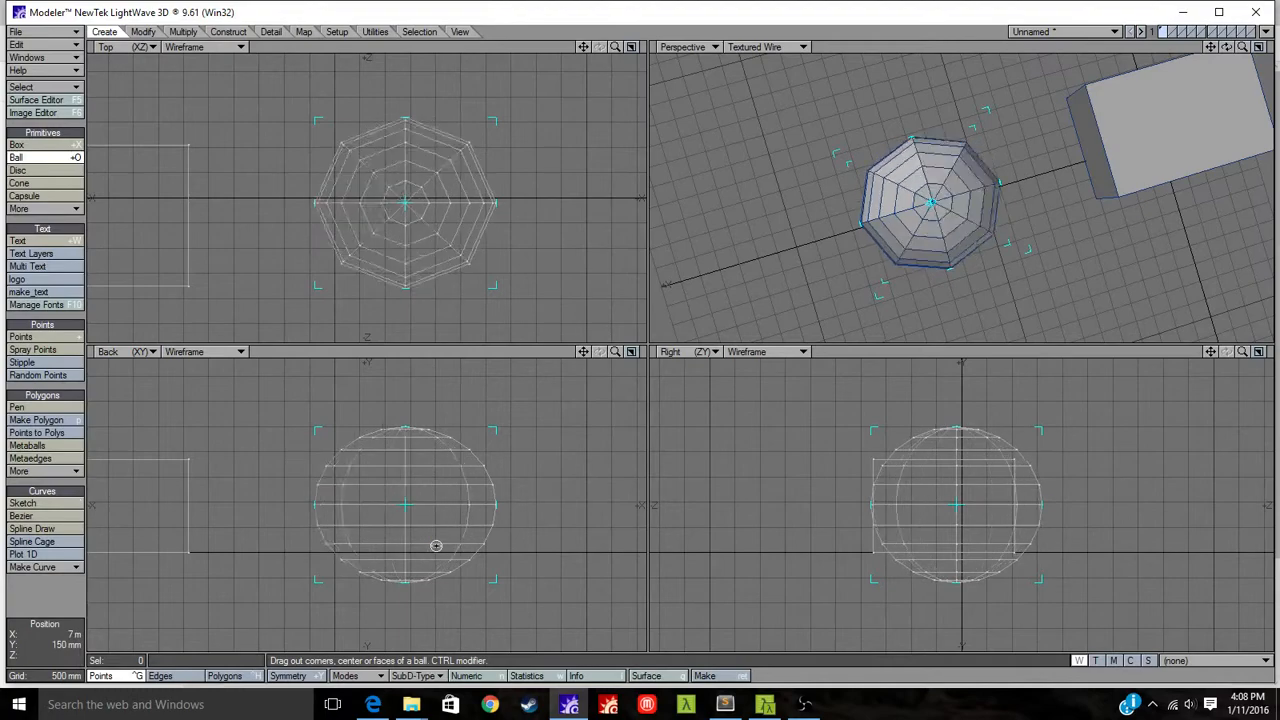
Try a coarser ball with fewer horizontal segments from pole to pole.
{"action": "key", "text": "Up"}
{"action": "key", "text": "Up"}
{"action": "key", "text": "Down"}
{"action": "key", "text": "Down"}
{"action": "key", "text": "Down"}
{"action": "key", "text": "Down"}
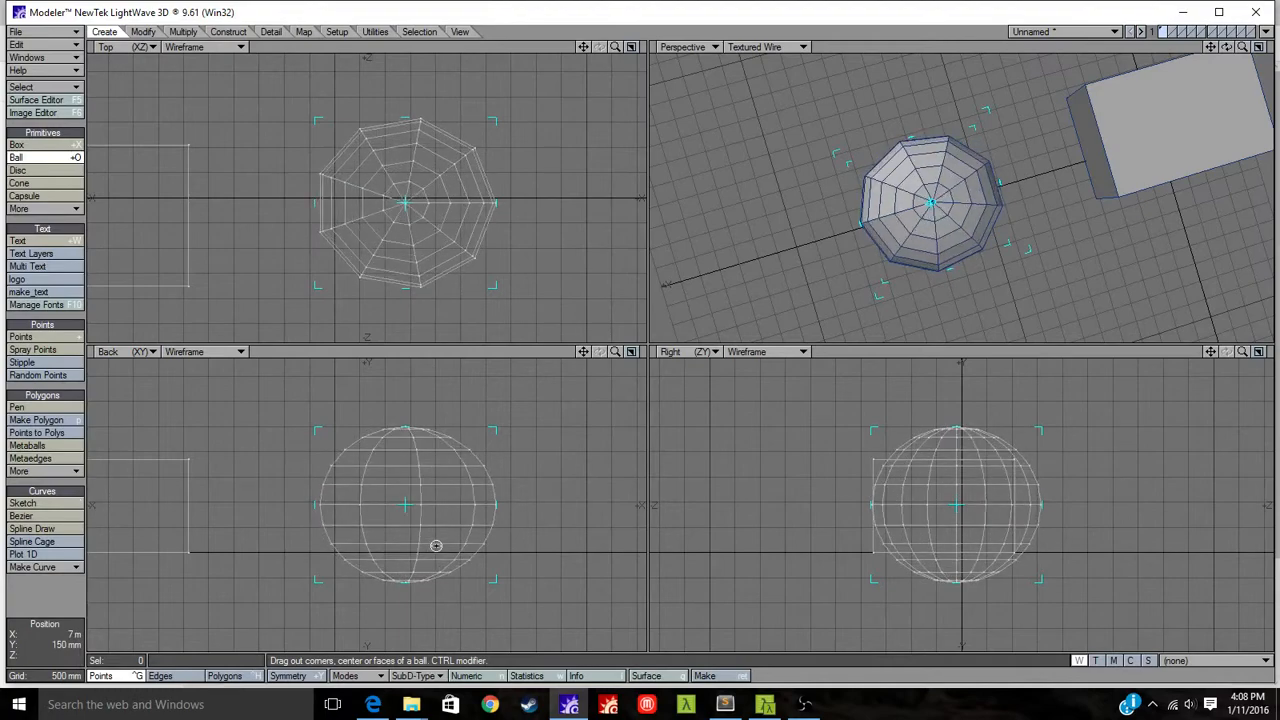
{"action": "key", "text": "Down"}
{"action": "key", "text": "Down"}
{"action": "key", "text": "Down"}
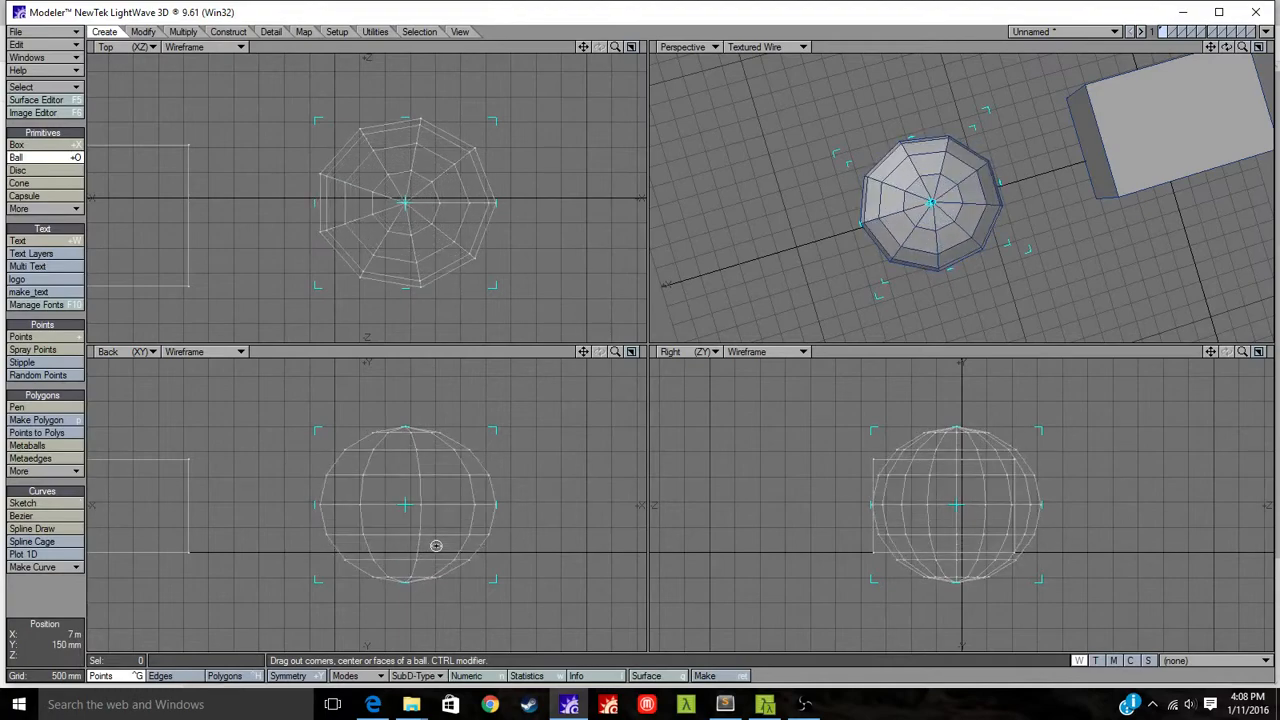
Increase the ball's horizontal segments for a finer division from pole to pole.
{"action": "key", "text": "Up"}
{"action": "key", "text": "Up"}
{"action": "key", "text": "Up"}
{"action": "key", "text": "Up"}
{"action": "key", "text": "Up"}
{"action": "key", "text": "Up"}
{"action": "key", "text": "Up"}
{"action": "key", "text": "Up"}
{"action": "key", "text": "Up"}
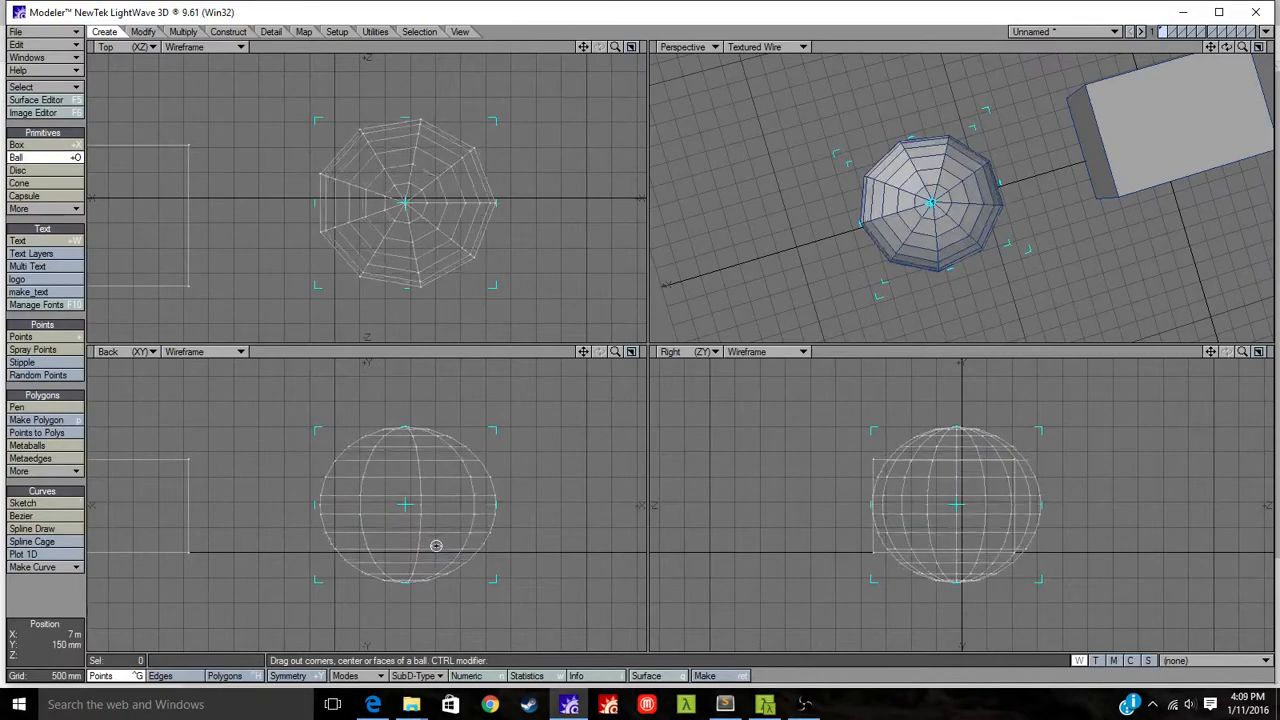
Add still more horizontal segments to the nine-sided ball so its rings sit closer together.
{"action": "key", "text": "Up"}
{"action": "key", "text": "Up"}
{"action": "key", "text": "Up"}
{"action": "key", "text": "Up"}
{"action": "key", "text": "Up"}
{"action": "key", "text": "Up"}
{"action": "key", "text": "Up"}
{"action": "key", "text": "Up"}
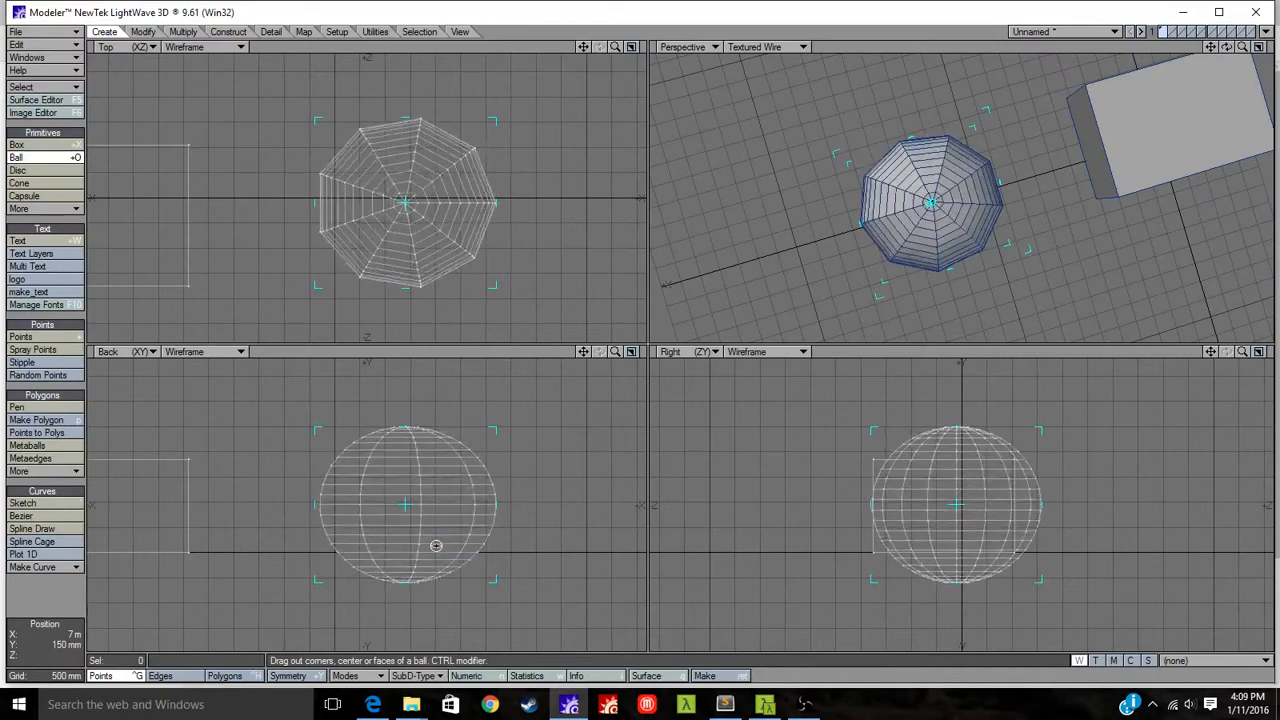
Reduce the ball's horizontal segments to two, leaving only one ring at its equator.
{"action": "key", "text": "Down"}
{"action": "key", "text": "Down"}
{"action": "key", "text": "Down"}
{"action": "key", "text": "Down"}
{"action": "key", "text": "Down"}
{"action": "key", "text": "Down"}
{"action": "key", "text": "Down"}
{"action": "key", "text": "Down"}
{"action": "key", "text": "Down"}
{"action": "key", "text": "Down"}
{"action": "key", "text": "Down"}
{"action": "key", "text": "Down"}
{"action": "key", "text": "Down"}
{"action": "key", "text": "Down"}
{"action": "key", "text": "Down"}
{"action": "key", "text": "Down"}
{"action": "key", "text": "Down"}
{"action": "key", "text": "Down"}
{"action": "key", "text": "Down"}
{"action": "key", "text": "Down"}
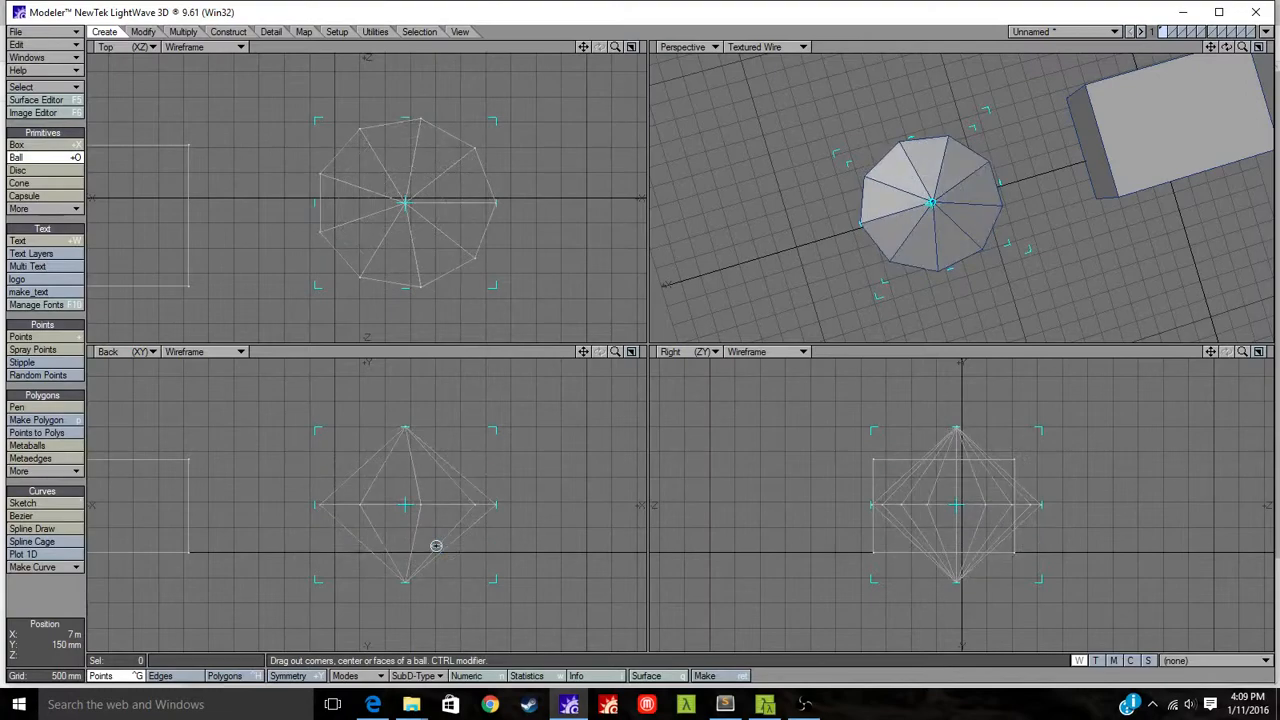
Reduce the ball to three sides around its vertical axis.
{"action": "key", "text": "Left"}
{"action": "key", "text": "Left"}
{"action": "key", "text": "Left"}
{"action": "key", "text": "Left"}
{"action": "key", "text": "Left"}
{"action": "key", "text": "Left"}
{"action": "key", "text": "Left"}
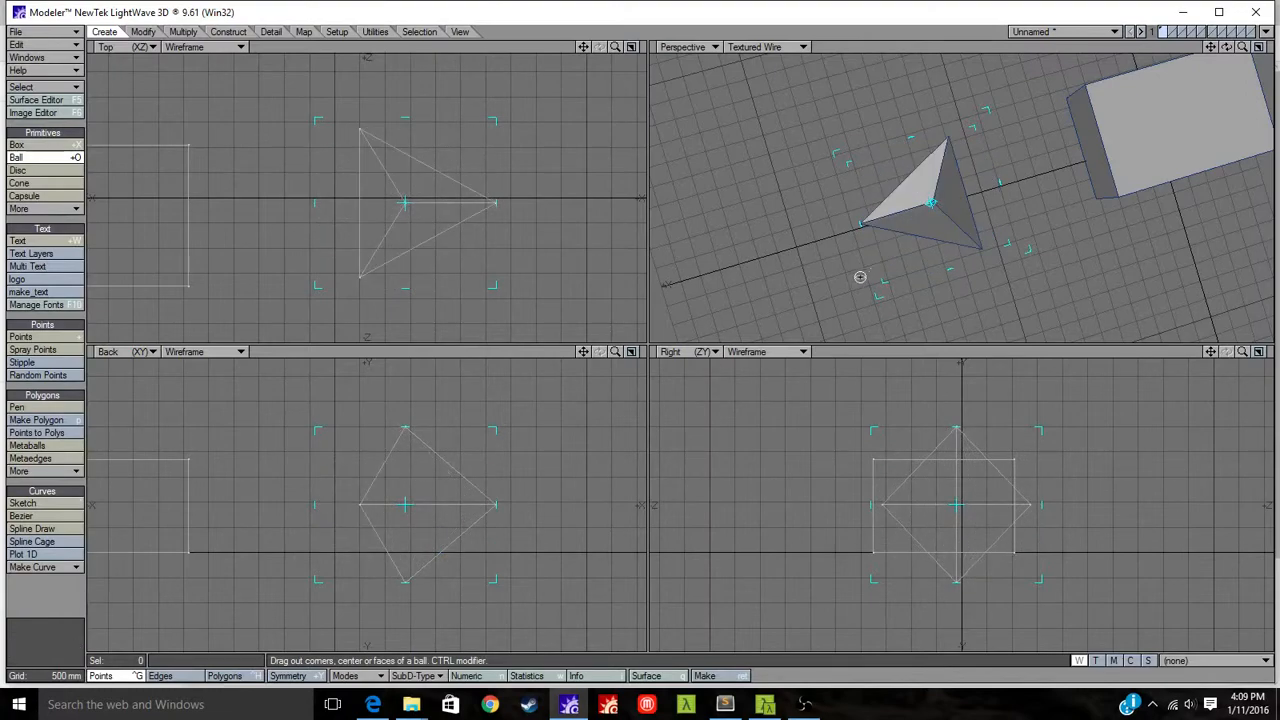
Raise the number of sides around the two-segment ball until its outline from above is nearly circular.
{"action": "left_click_drag", "start_coordinate": [849, 308], "coordinate": [992, 226], "text": "alt"}
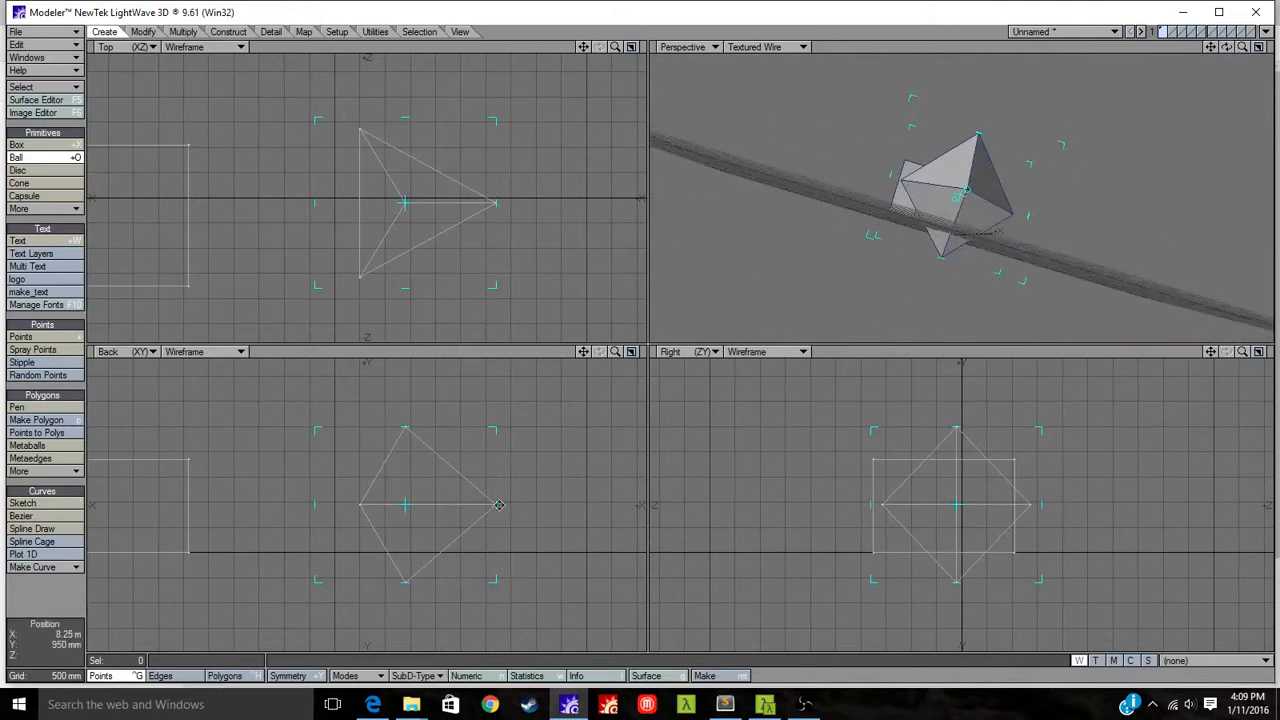
{"action": "key", "text": "Right"}
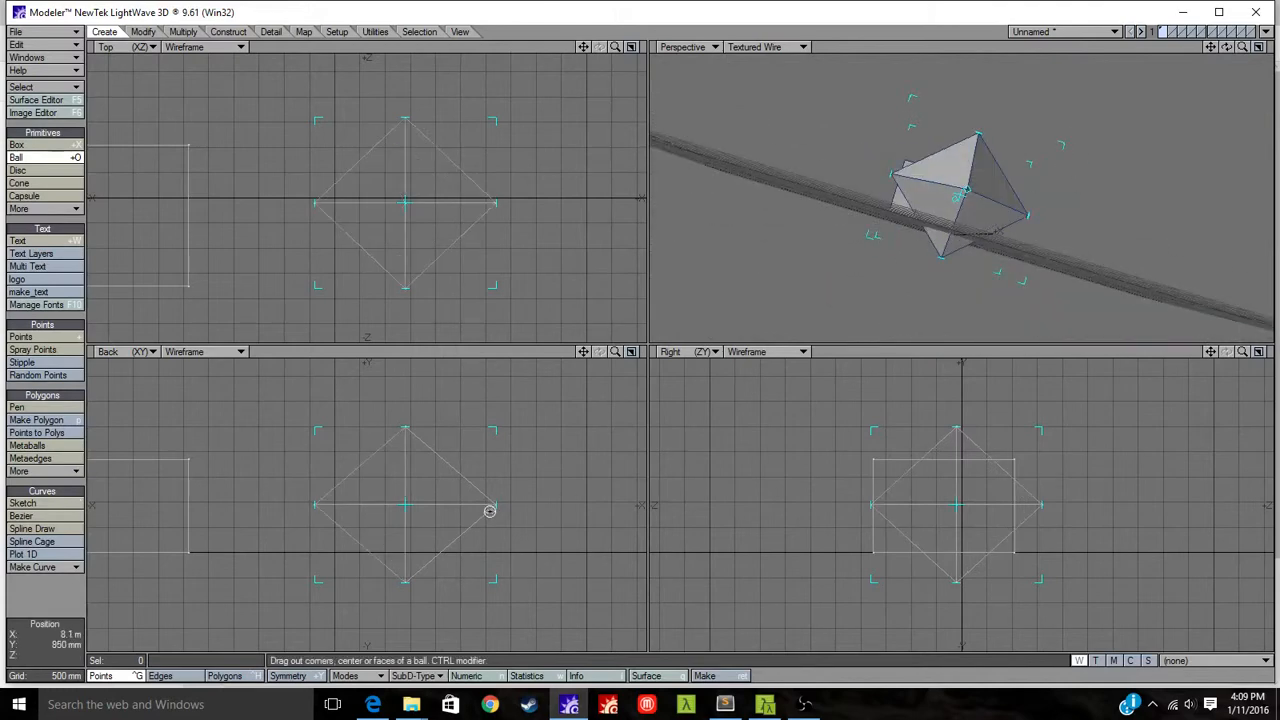
{"action": "key", "text": "Right"}
{"action": "key", "text": "Right"}
{"action": "key", "text": "Right"}
{"action": "key", "text": "Right"}
{"action": "key", "text": "Right"}
{"action": "key", "text": "Right"}
{"action": "key", "text": "Right"}
{"action": "key", "text": "Right"}
{"action": "key", "text": "Right"}
{"action": "key", "text": "Right"}
{"action": "key", "text": "Right"}
{"action": "key", "text": "Right"}
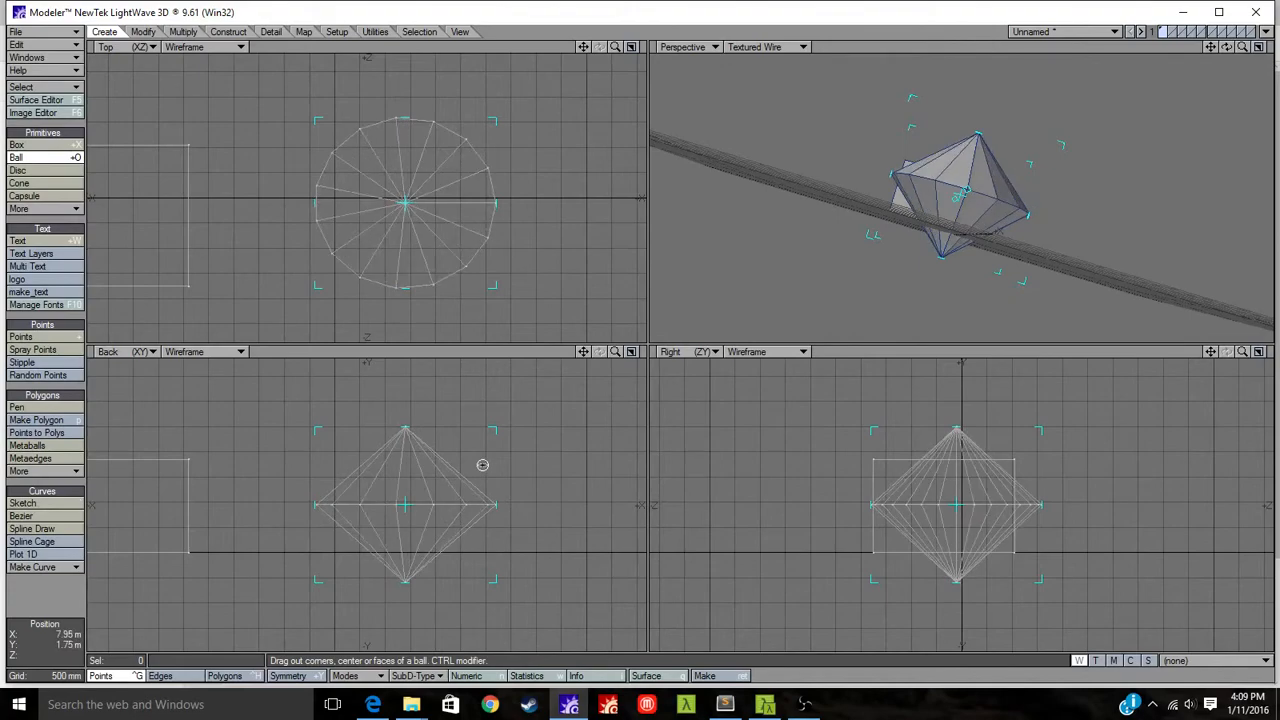
{"action": "key", "text": "Right"}
{"action": "key", "text": "Right"}
{"action": "key", "text": "Right"}
{"action": "key", "text": "Right"}
{"action": "key", "text": "Right"}
{"action": "key", "text": "Right"}
{"action": "key", "text": "Right"}
{"action": "key", "text": "Right"}
{"action": "key", "text": "Right"}
{"action": "key", "text": "Right"}
{"action": "key", "text": "Right"}
{"action": "key", "text": "Right"}
{"action": "key", "text": "Right"}
{"action": "key", "text": "Right"}
{"action": "key", "text": "Right"}
{"action": "key", "text": "Right"}
{"action": "key", "text": "Right"}
{"action": "key", "text": "Right"}
{"action": "key", "text": "Right"}
{"action": "key", "text": "Right"}
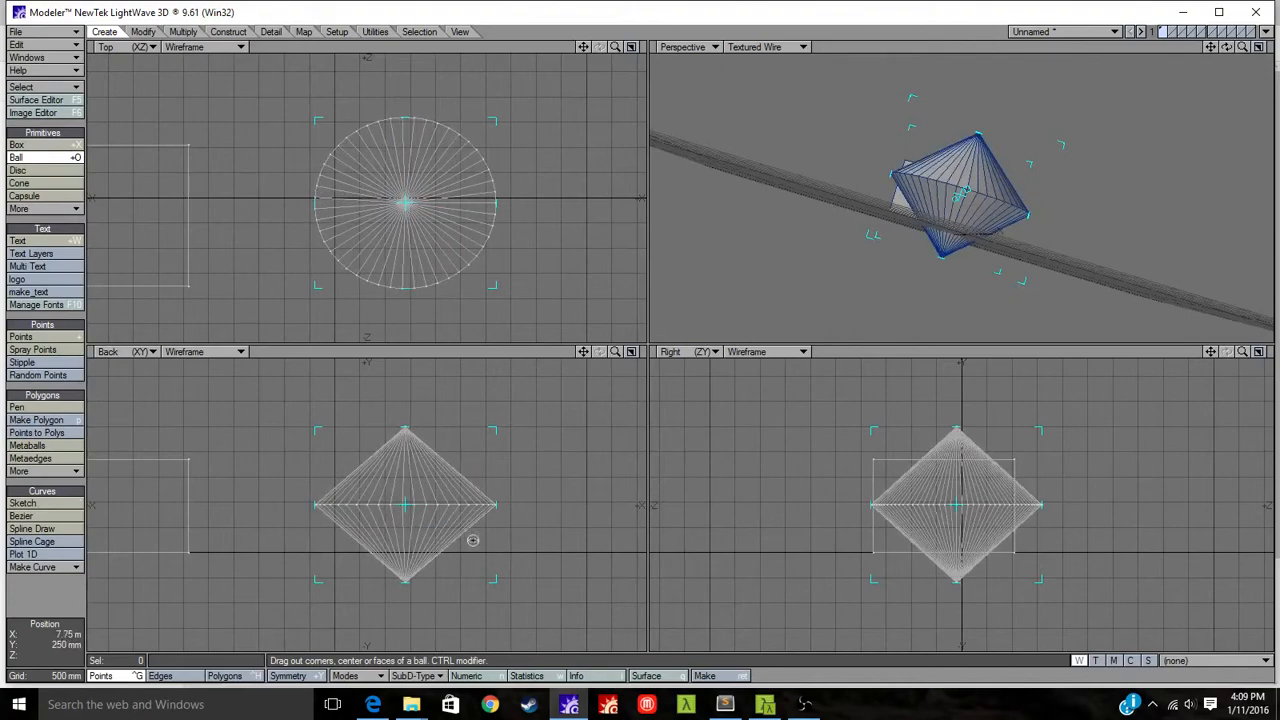
Raise the many-sided ball's horizontal segments until its profile becomes a smooth, dense sphere.
{"action": "key", "text": "Up"}
{"action": "key", "text": "Up"}
{"action": "key", "text": "Up"}
{"action": "key", "text": "Up"}
{"action": "key", "text": "Up"}
{"action": "key", "text": "Up"}
{"action": "key", "text": "Up"}
{"action": "key", "text": "Up"}
{"action": "key", "text": "Up"}
{"action": "key", "text": "Up"}
{"action": "key", "text": "Up"}
{"action": "key", "text": "Up"}
{"action": "key", "text": "Up"}
{"action": "key", "text": "Up"}
{"action": "key", "text": "Up"}
{"action": "key", "text": "Up"}
{"action": "key", "text": "Up"}
{"action": "key", "text": "Up"}
{"action": "key", "text": "Up"}
{"action": "key", "text": "Up"}
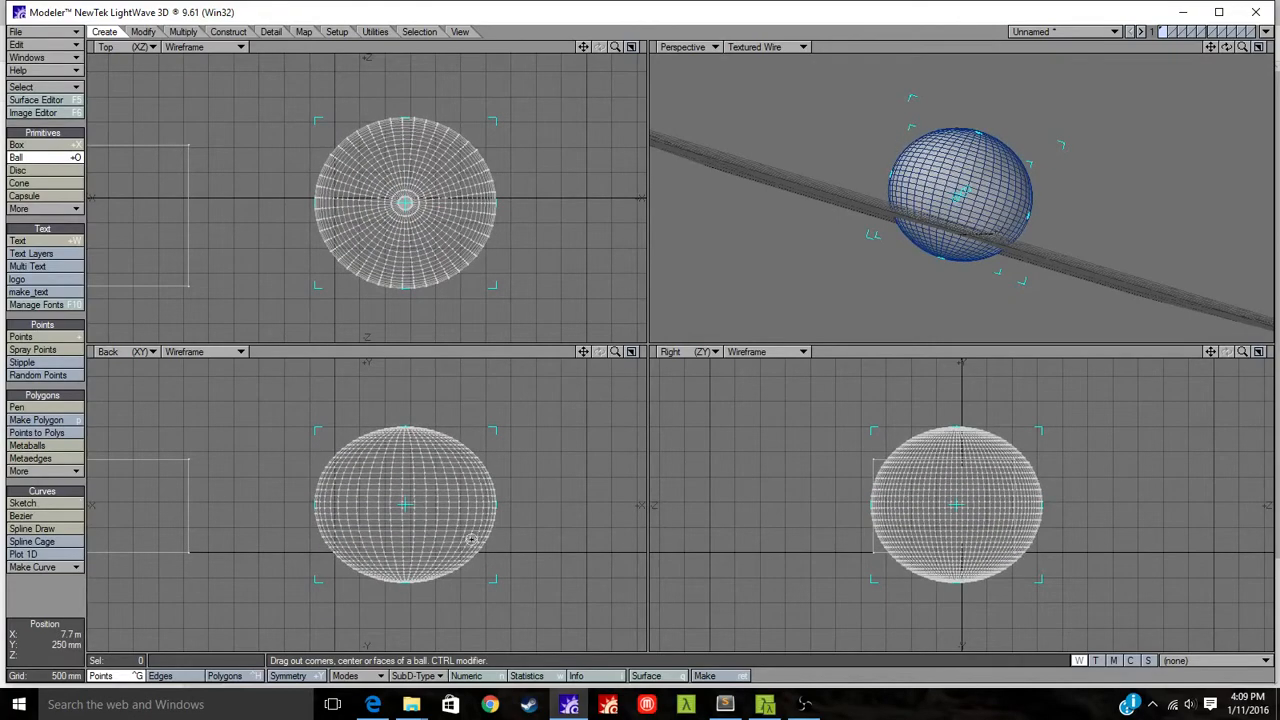
Cut down the number of sides around the dense ball and settle on seven.
{"action": "left_click_drag", "start_coordinate": [943, 277], "coordinate": [994, 269], "text": "alt"}
{"action": "key", "text": "Left"}
{"action": "key", "text": "Left"}
{"action": "key", "text": "Left"}
{"action": "key", "text": "Left"}
{"action": "key", "text": "Left"}
{"action": "key", "text": "Left"}
{"action": "key", "text": "Left"}
{"action": "key", "text": "Left"}
{"action": "key", "text": "Left"}
{"action": "key", "text": "Left"}
{"action": "key", "text": "Left"}
{"action": "key", "text": "Left"}
{"action": "key", "text": "Left"}
{"action": "key", "text": "Left"}
{"action": "key", "text": "Left"}
{"action": "key", "text": "Left"}
{"action": "key", "text": "Left"}
{"action": "key", "text": "Left"}
{"action": "key", "text": "Left"}
{"action": "key", "text": "Left"}
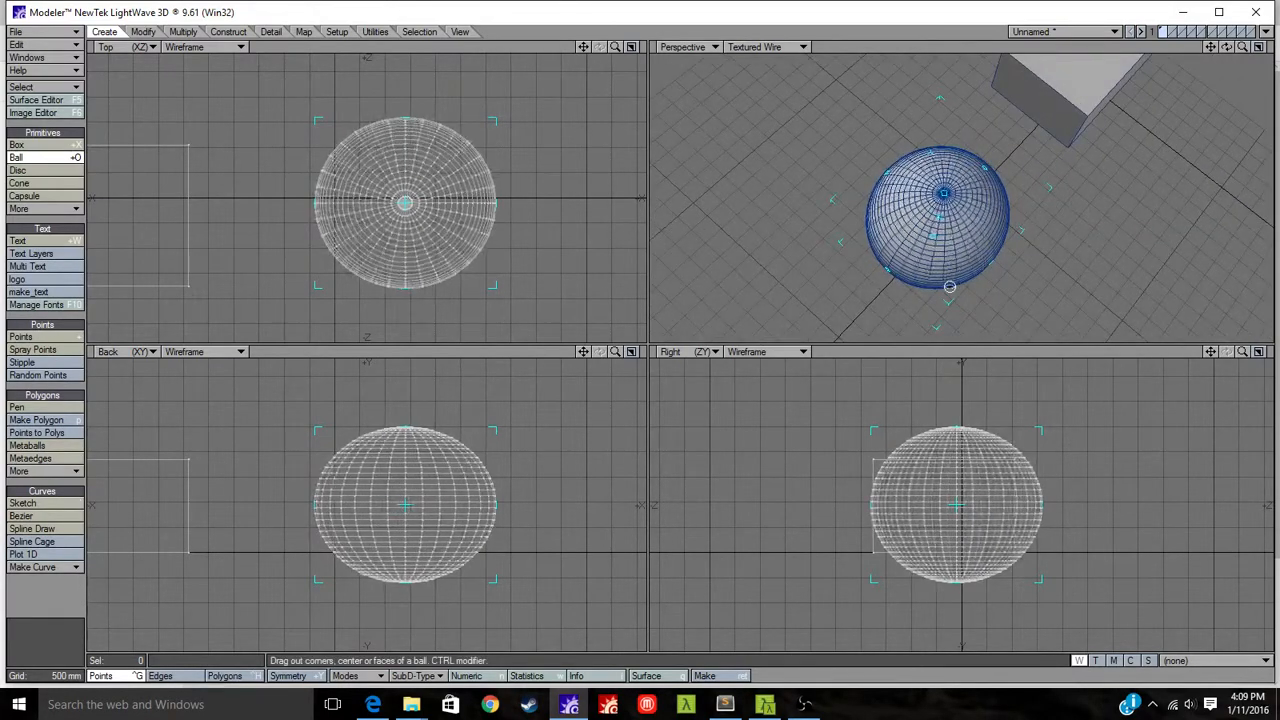
{"action": "key", "text": "Right"}
{"action": "key", "text": "Right"}
{"action": "key", "text": "Right"}
{"action": "key", "text": "Right"}
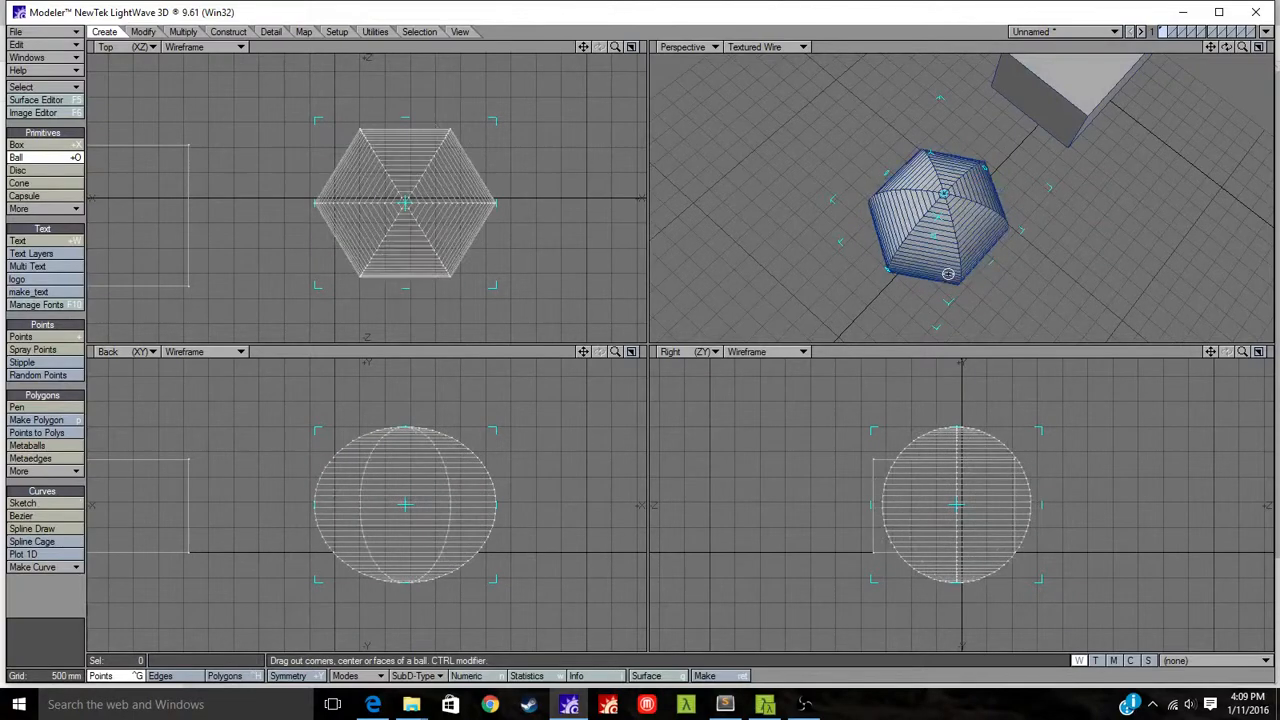
Try an even finer horizontal division on the seven-sided ball.
{"action": "key", "text": "Up"}
{"action": "key", "text": "Up"}
{"action": "key", "text": "Up"}
{"action": "key", "text": "Up"}
{"action": "key", "text": "Up"}
{"action": "key", "text": "Up"}
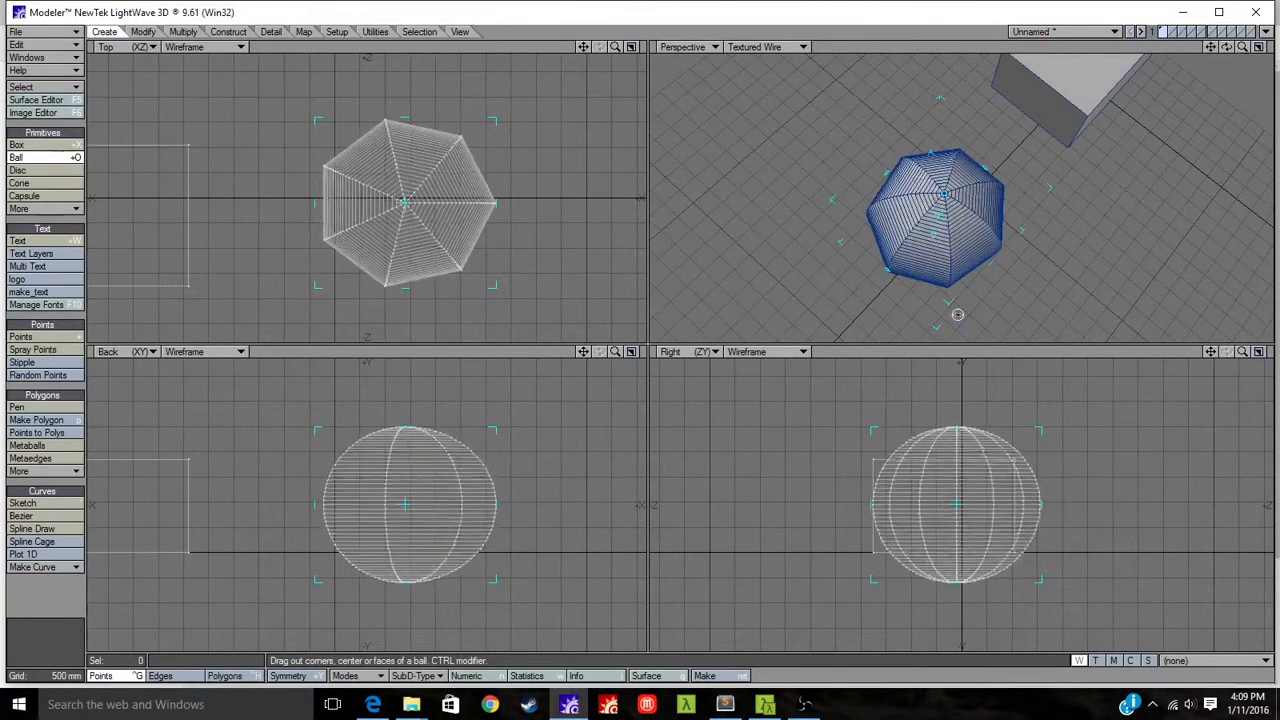
Reduce the ball's horizontal segments to five and finish the ball primitive.
{"action": "key", "text": "Down"}
{"action": "key", "text": "Down"}
{"action": "key", "text": "Down"}
{"action": "key", "text": "Down"}
{"action": "key", "text": "Down"}
{"action": "key", "text": "Down"}
{"action": "key", "text": "Down"}
{"action": "key", "text": "Down"}
{"action": "key", "text": "Down"}
{"action": "key", "text": "Down"}
{"action": "key", "text": "Down"}
{"action": "key", "text": "Down"}
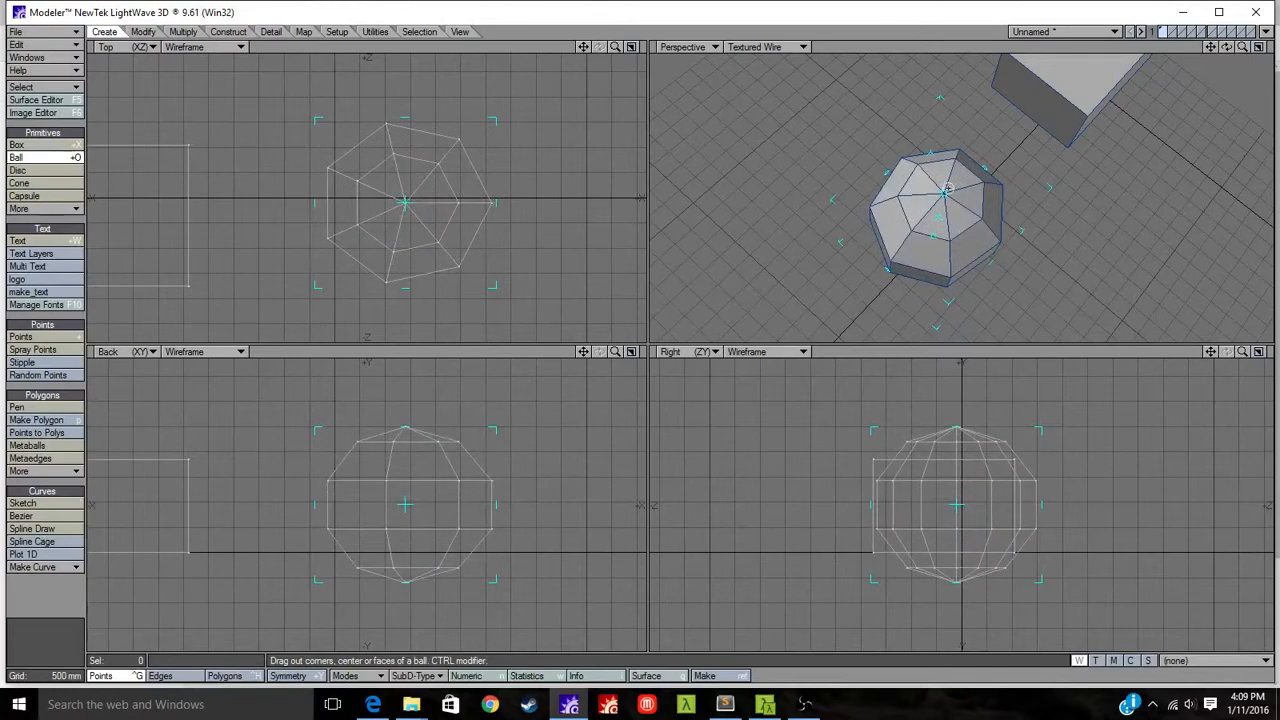
{"action": "left_click_drag", "start_coordinate": [937, 205], "coordinate": [984, 262], "text": "alt"}
{"action": "left_click_drag", "start_coordinate": [966, 154], "coordinate": [942, 257], "text": "alt"}
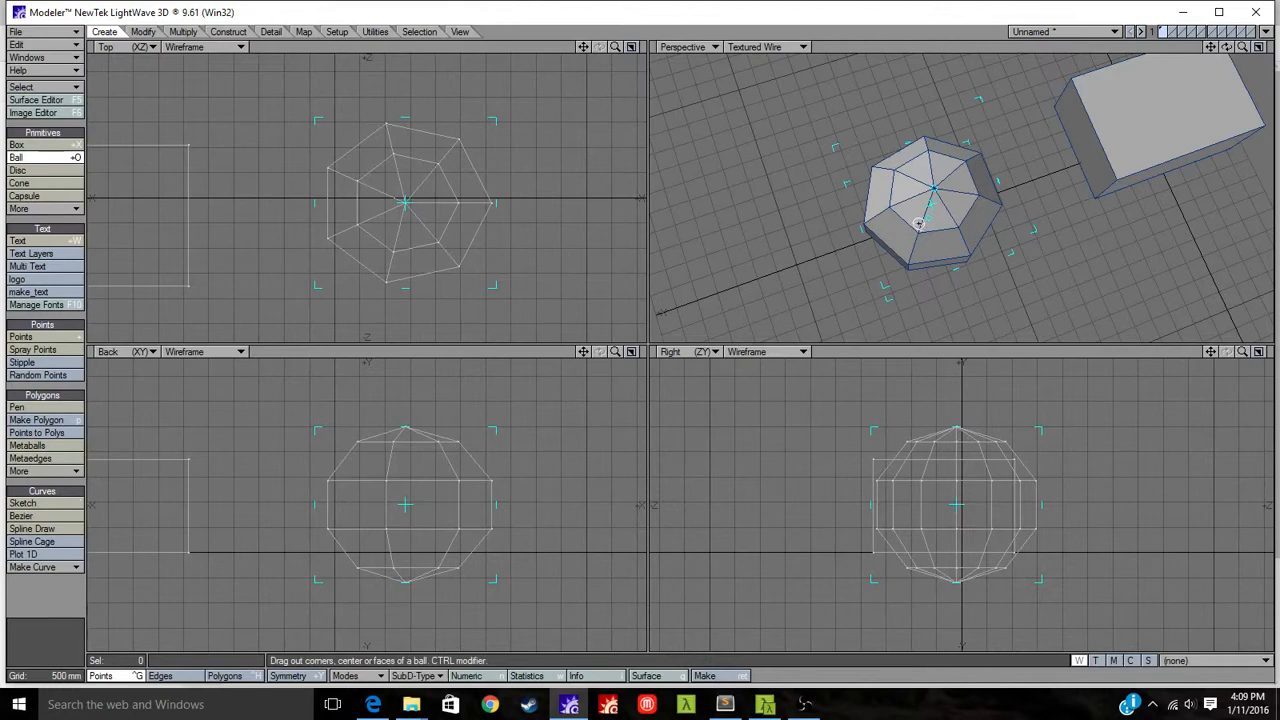
{"action": "key", "text": "space"}
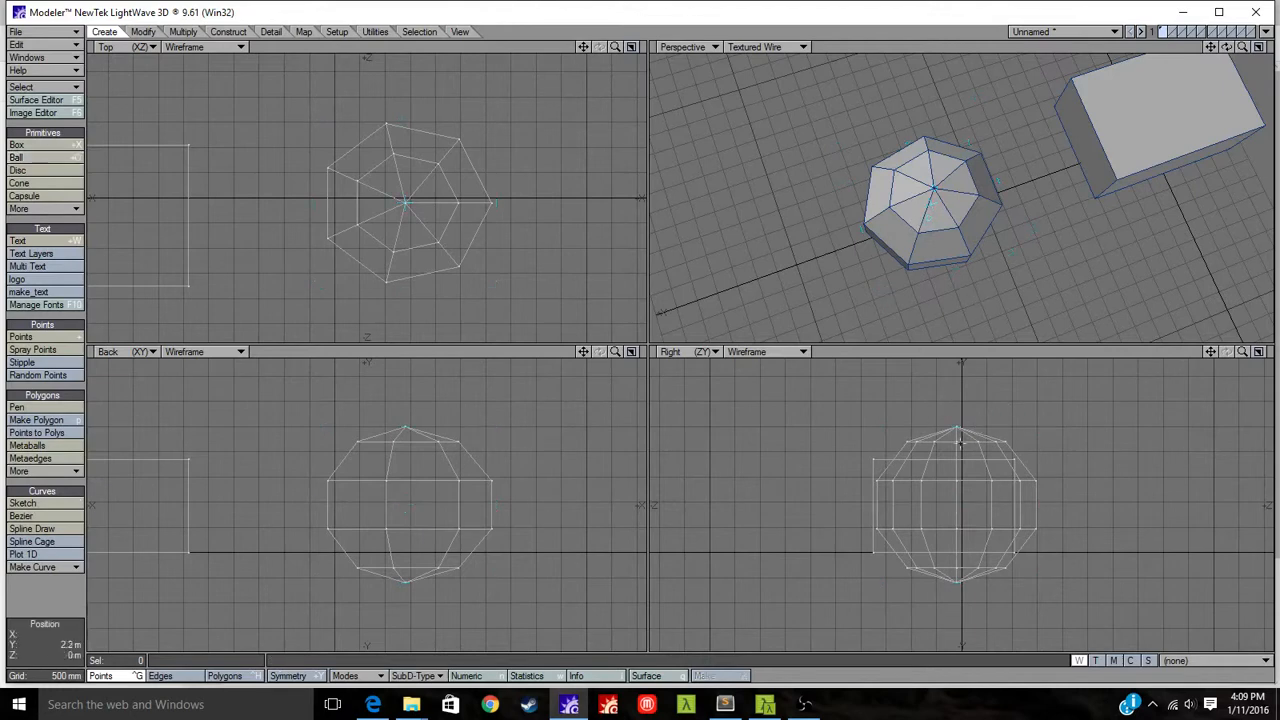
Create a flat circular disc beside the ball in the Top view, centred at about X 9.95 m, Z -100 mm.
{"action": "left_click", "coordinate": [60, 170]}
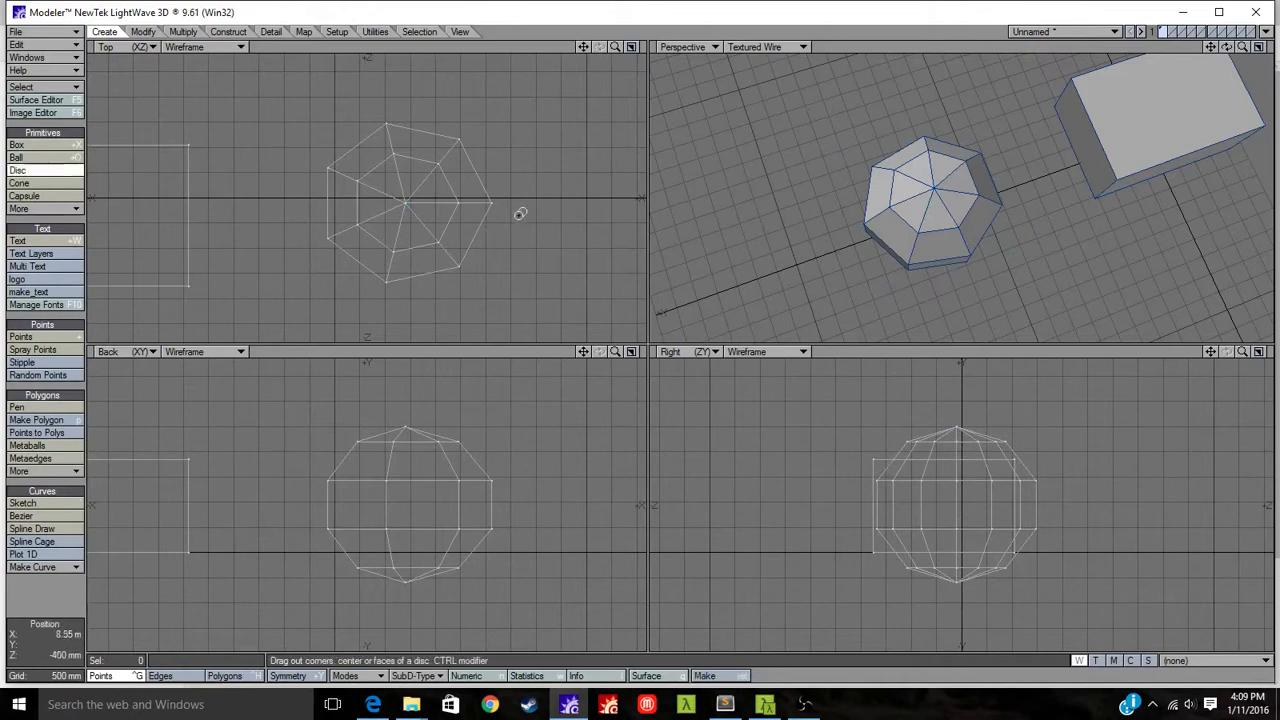
{"action": "left_click_drag", "start_coordinate": [520, 210], "coordinate": [578, 203]}
{"action": "left_click_drag", "start_coordinate": [531, 148], "coordinate": [586, 202]}
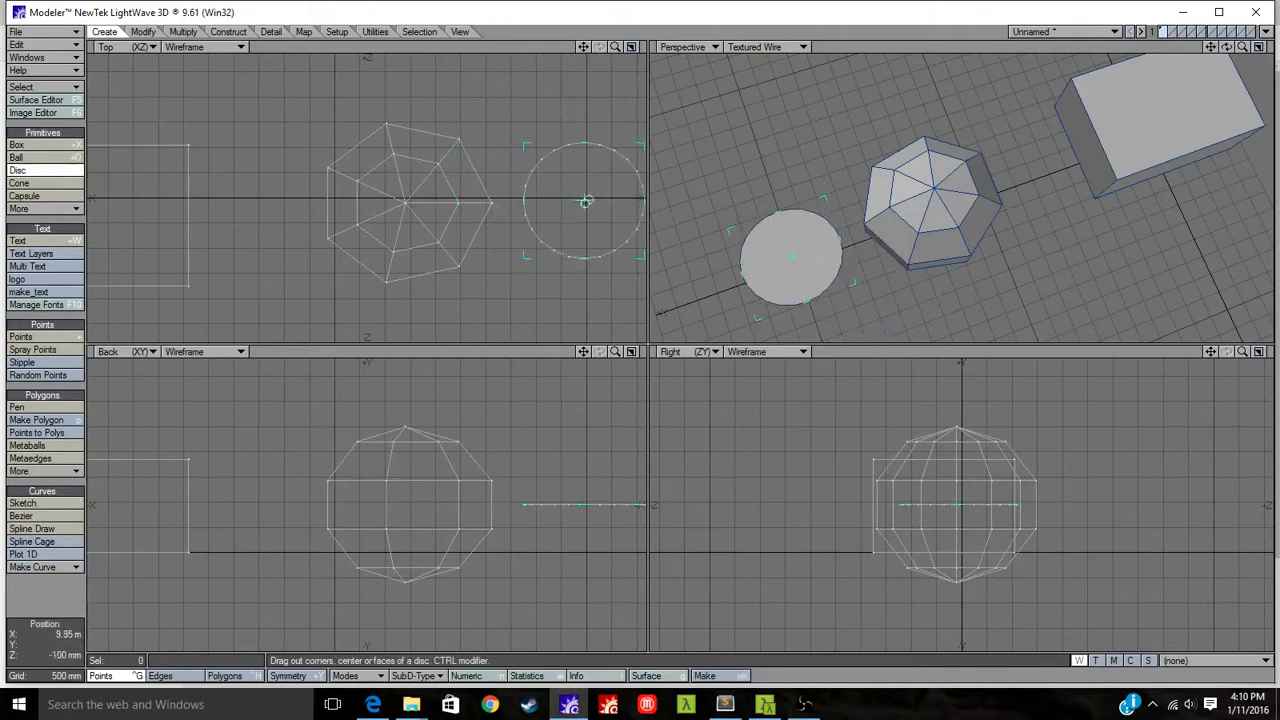
Give the disc height in the Back view to form a cylinder taller than the ball, and finish the primitive.
{"action": "left_click_drag", "start_coordinate": [622, 486], "coordinate": [391, 402], "text": "alt"}
{"action": "left_click_drag", "start_coordinate": [364, 538], "coordinate": [341, 615]}
{"action": "mouse_move", "coordinate": [960, 262]}
{"action": "left_mouse_down", "text": "alt"}
{"action": "mouse_move", "coordinate": [863, 109]}
{"action": "mouse_move", "coordinate": [1030, 290]}
{"action": "mouse_move", "coordinate": [883, 243]}
{"action": "mouse_move", "coordinate": [900, 220]}
{"action": "mouse_move", "coordinate": [987, 206]}
{"action": "mouse_move", "coordinate": [971, 294]}
{"action": "mouse_move", "coordinate": [954, 251]}
{"action": "mouse_move", "coordinate": [940, 257]}
{"action": "mouse_move", "coordinate": [960, 283]}
{"action": "left_mouse_up", "text": "alt"}
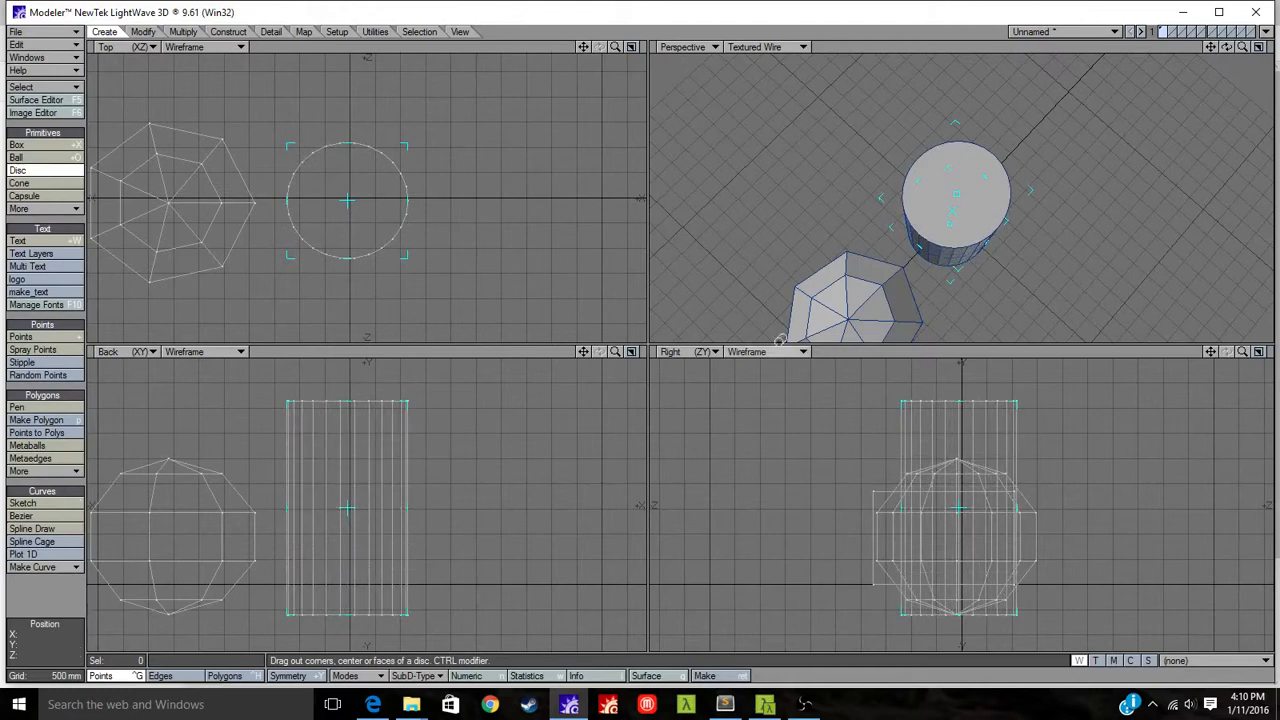
{"action": "key", "text": "space"}
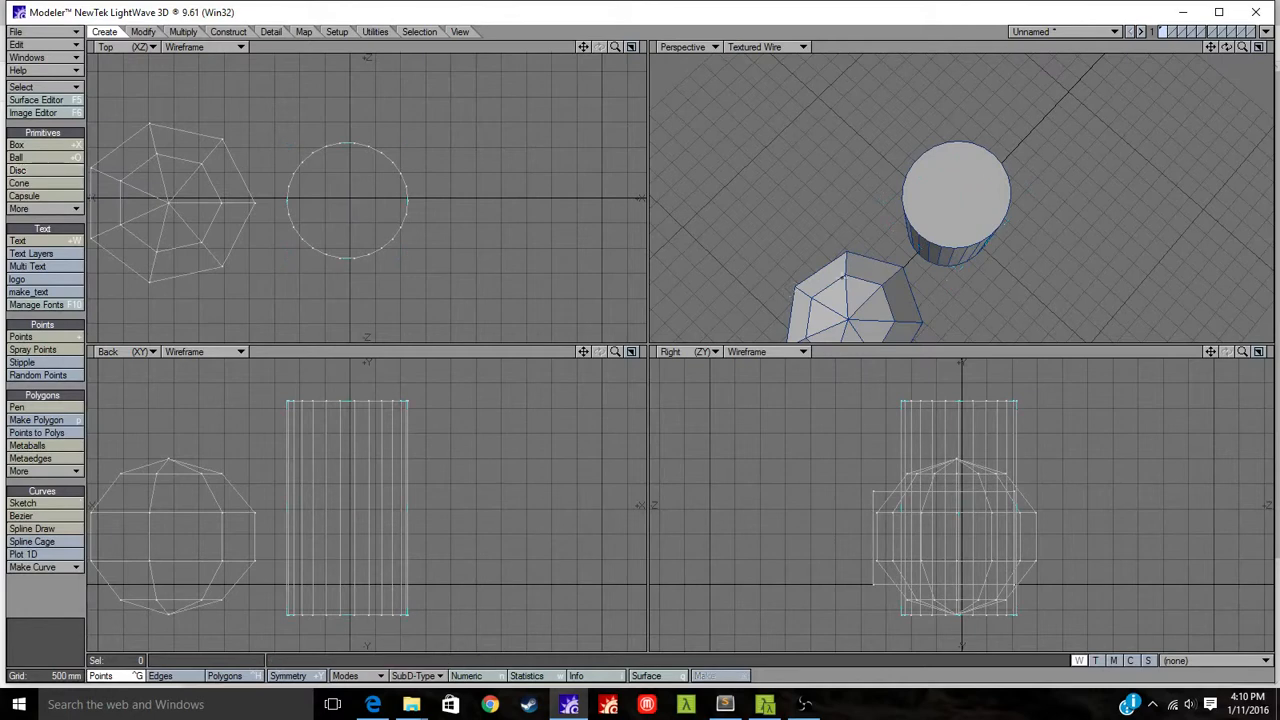
Examine the cylinder's top cap as a single polygon by selecting it in polygon mode, and clear the selection.
{"action": "key", "text": "space"}
{"action": "key", "text": "space"}
{"action": "left_click", "coordinate": [962, 194]}
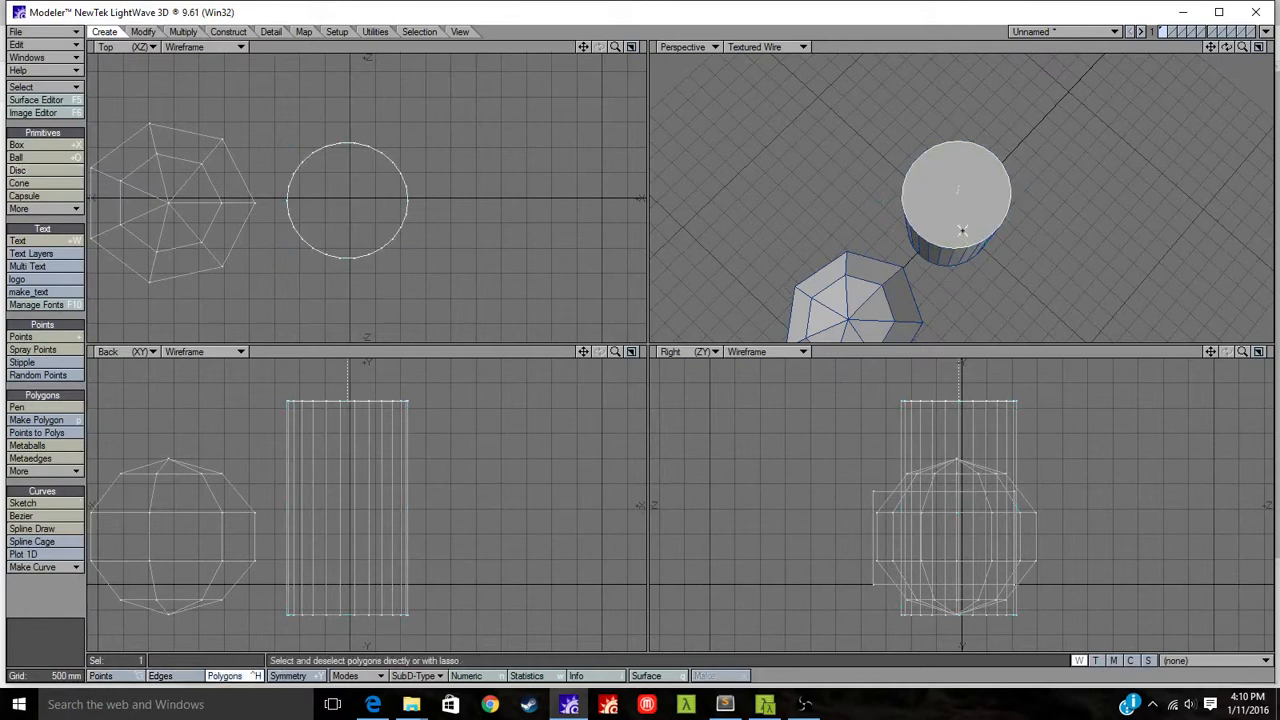
{"action": "left_click_drag", "start_coordinate": [1020, 257], "coordinate": [997, 198], "text": "alt"}
{"action": "left_click", "coordinate": [933, 124]}
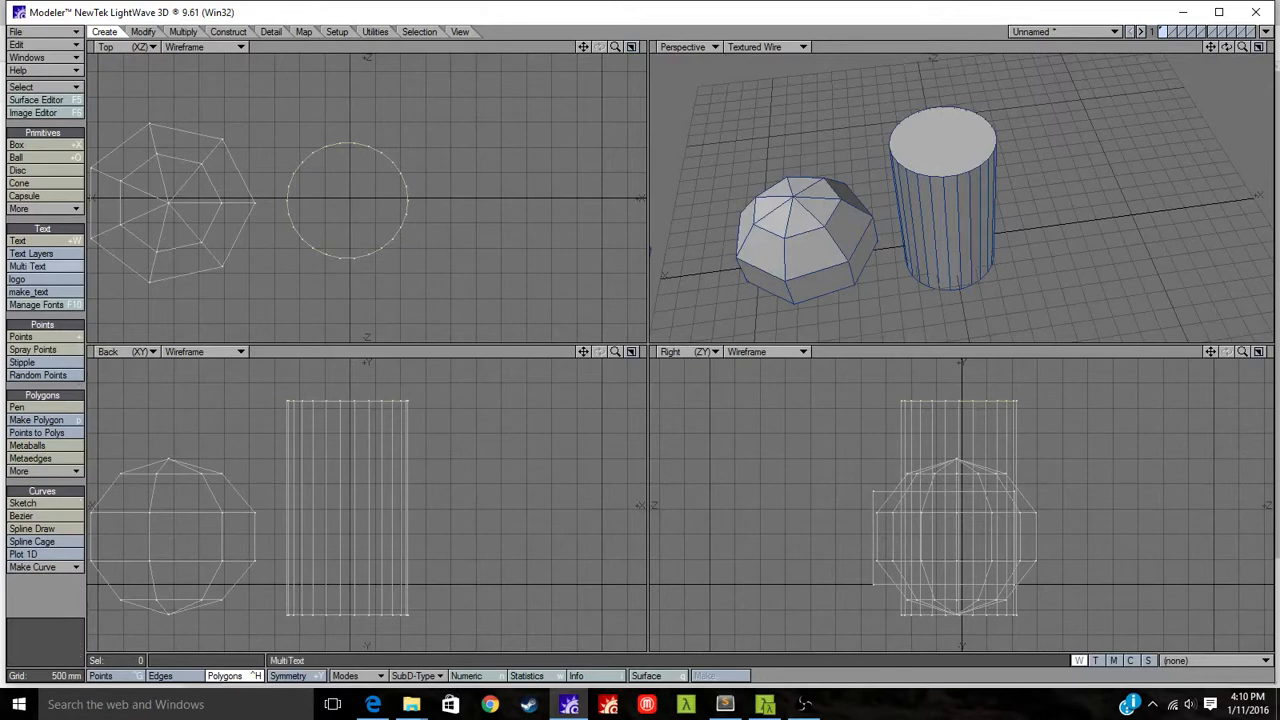
Create a cone beside the cylinder, with a round base in the Top view and an upright height in the Back view.
{"action": "left_click", "coordinate": [32, 185]}
{"action": "mouse_move", "coordinate": [474, 189]}
{"action": "left_mouse_down"}
{"action": "mouse_move", "coordinate": [534, 226]}
{"action": "mouse_move", "coordinate": [517, 214]}
{"action": "mouse_move", "coordinate": [506, 231]}
{"action": "mouse_move", "coordinate": [491, 203]}
{"action": "left_mouse_up"}
{"action": "mouse_move", "coordinate": [491, 496]}
{"action": "left_mouse_down"}
{"action": "mouse_move", "coordinate": [491, 416]}
{"action": "mouse_move", "coordinate": [505, 529]}
{"action": "mouse_move", "coordinate": [480, 553]}
{"action": "mouse_move", "coordinate": [492, 488]}
{"action": "left_mouse_up"}
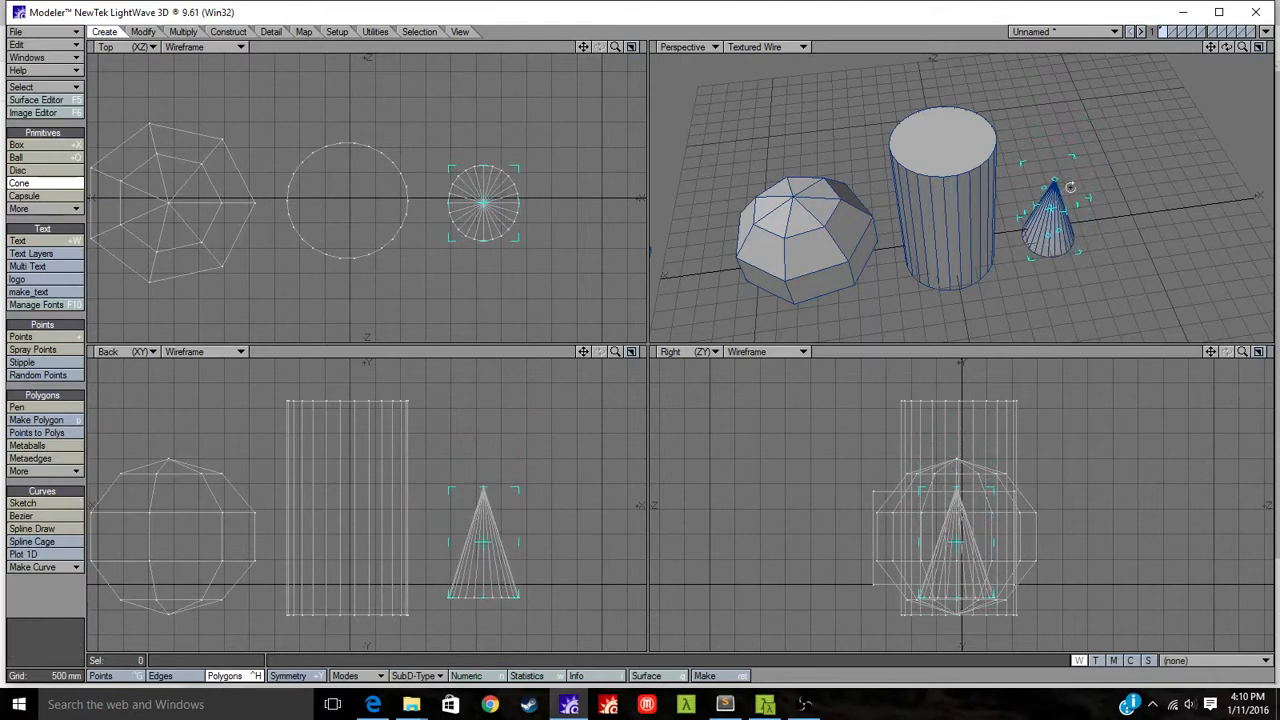
{"action": "left_click_drag", "start_coordinate": [1060, 192], "coordinate": [1060, 225], "text": "alt"}
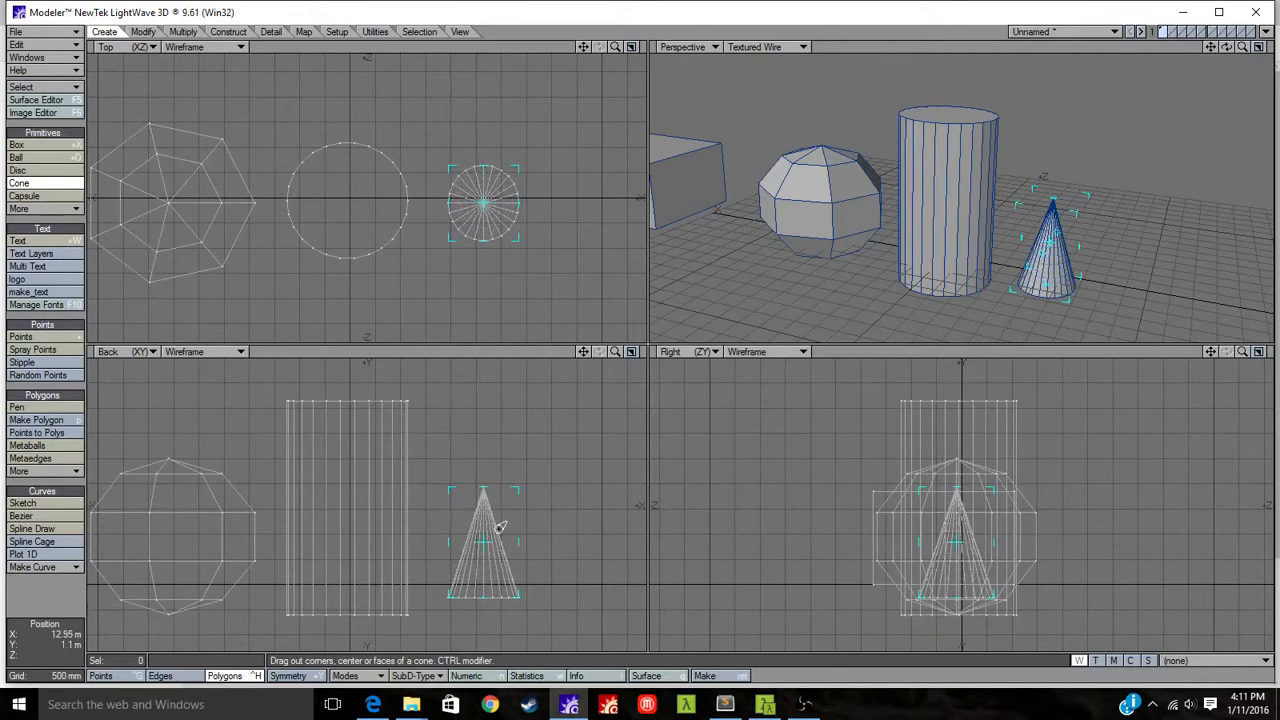
Reduce the cone's number of sides to three so that its base is a triangle.
{"action": "key", "text": "Left"}
{"action": "key", "text": "Left"}
{"action": "key", "text": "Left"}
{"action": "key", "text": "Left"}
{"action": "key", "text": "Left"}
{"action": "key", "text": "Left"}
{"action": "key", "text": "Left"}
{"action": "key", "text": "Left"}
{"action": "key", "text": "Left"}
{"action": "key", "text": "Left"}
{"action": "key", "text": "Left"}
{"action": "key", "text": "Left"}
{"action": "key", "text": "Left"}
{"action": "key", "text": "Left"}
{"action": "key", "text": "Left"}
{"action": "key", "text": "Left"}
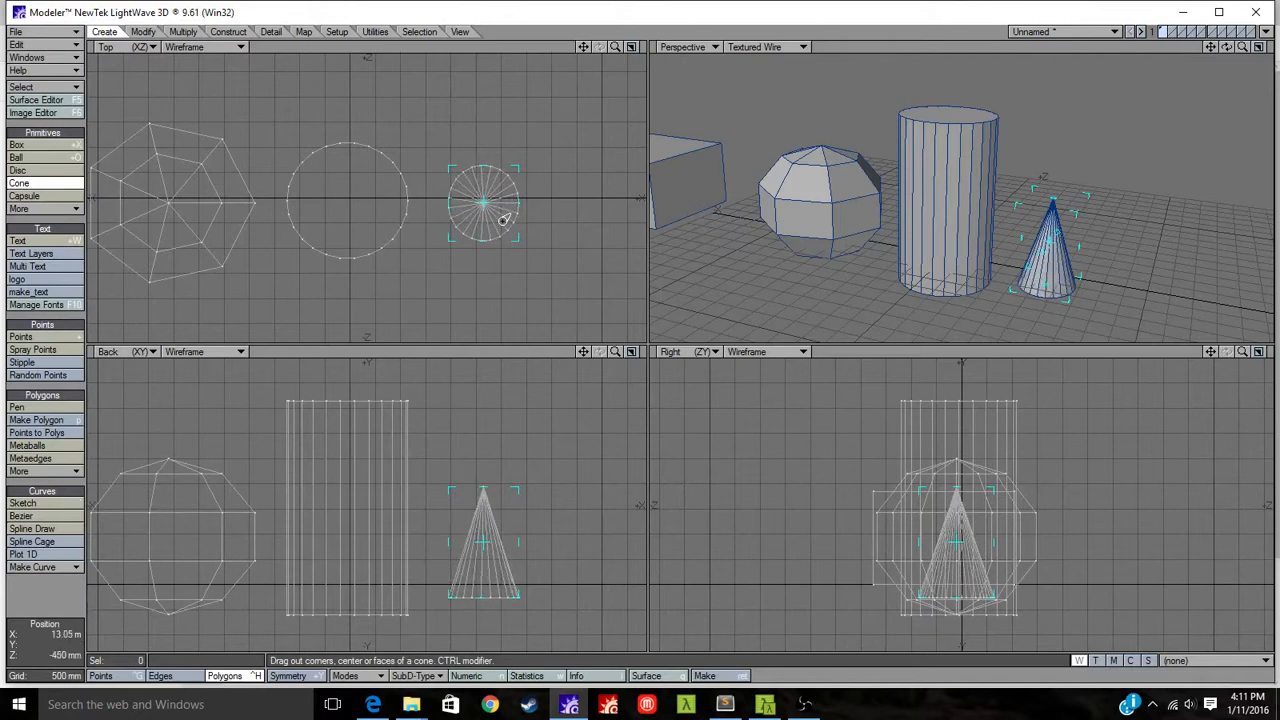
{"action": "key", "text": "Left"}
{"action": "key", "text": "Left"}
{"action": "key", "text": "Left"}
{"action": "key", "text": "Left"}
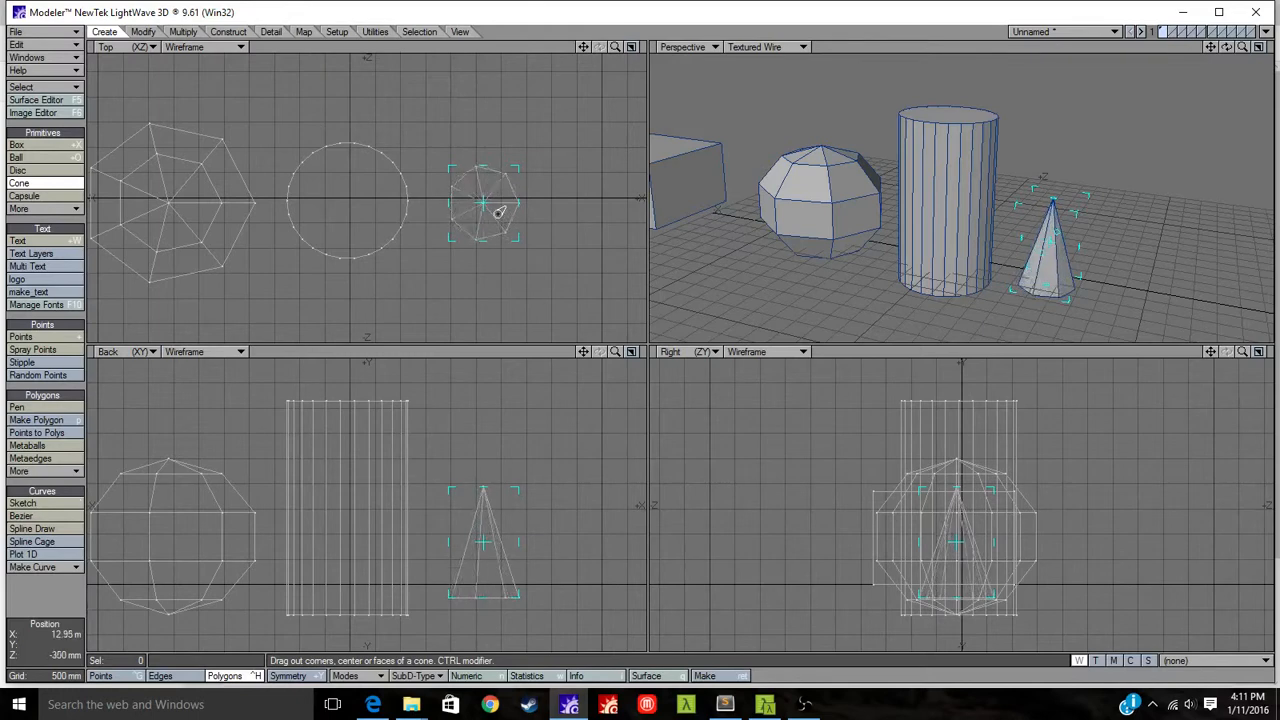
{"action": "key", "text": "Left"}
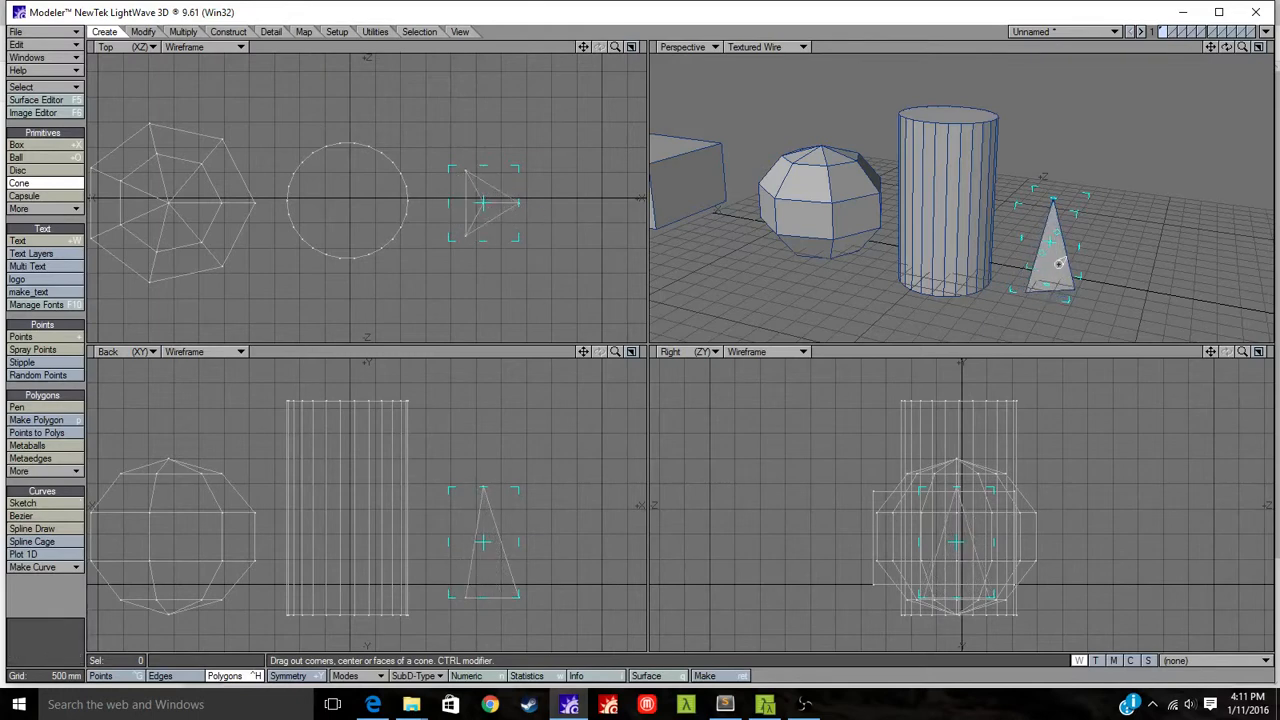
Lower the apex of the three-sided cone in the Back view and finish the primitive.
{"action": "left_click_drag", "start_coordinate": [482, 487], "coordinate": [491, 526]}
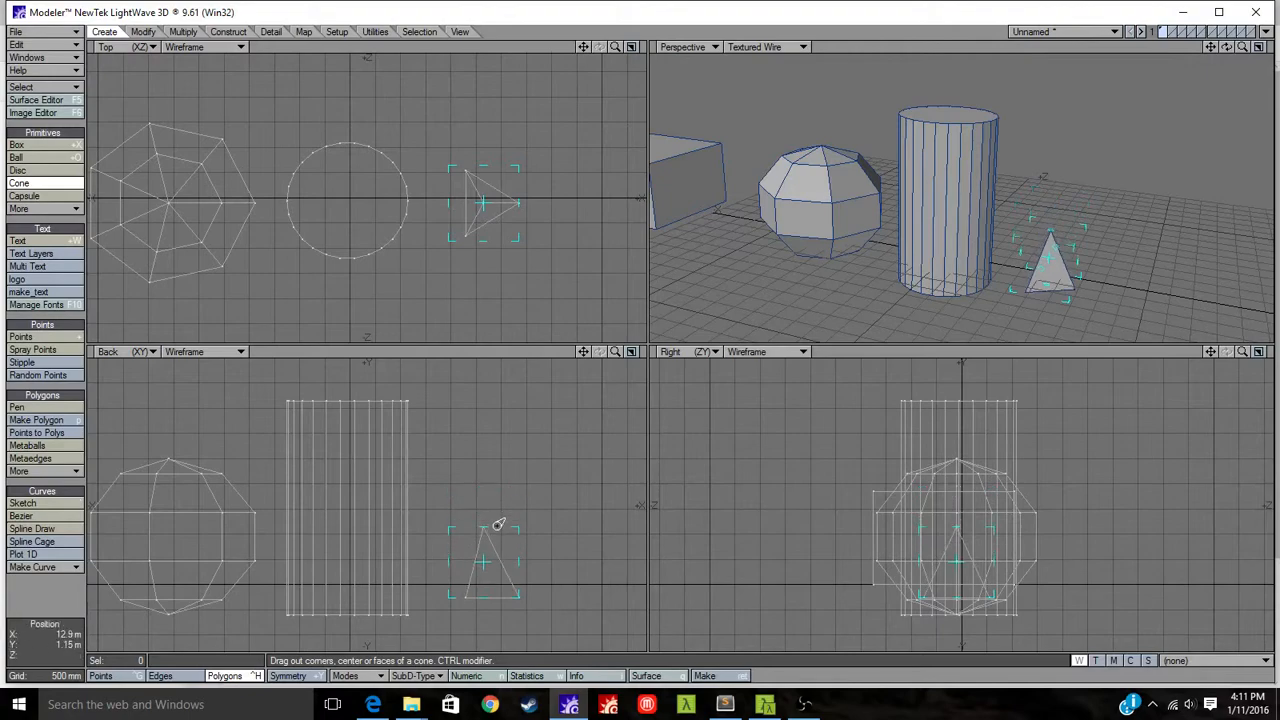
{"action": "left_click_drag", "start_coordinate": [1110, 268], "coordinate": [774, 320], "text": "alt"}
{"action": "key", "text": "space"}
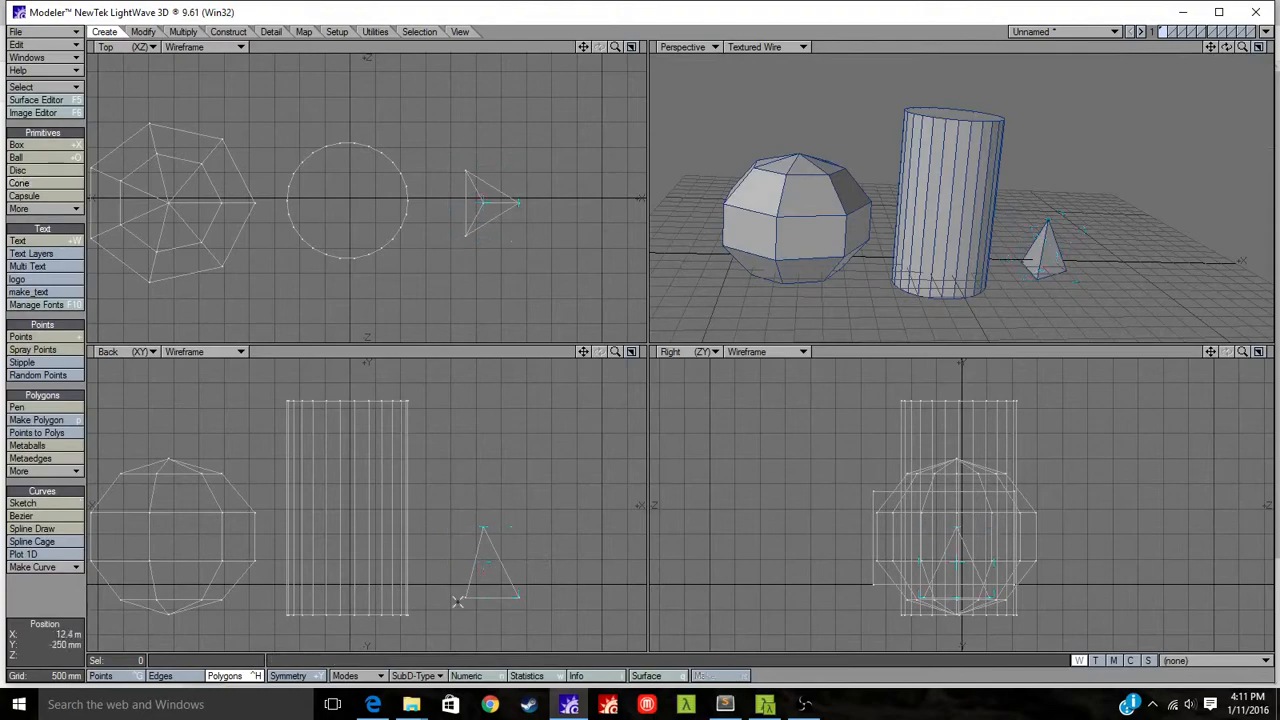
Create a Y-axis capsule of 11.600 x 1.400, place it beyond the cone in the Back view, and finish the primitive.
{"action": "key", "text": "a"}
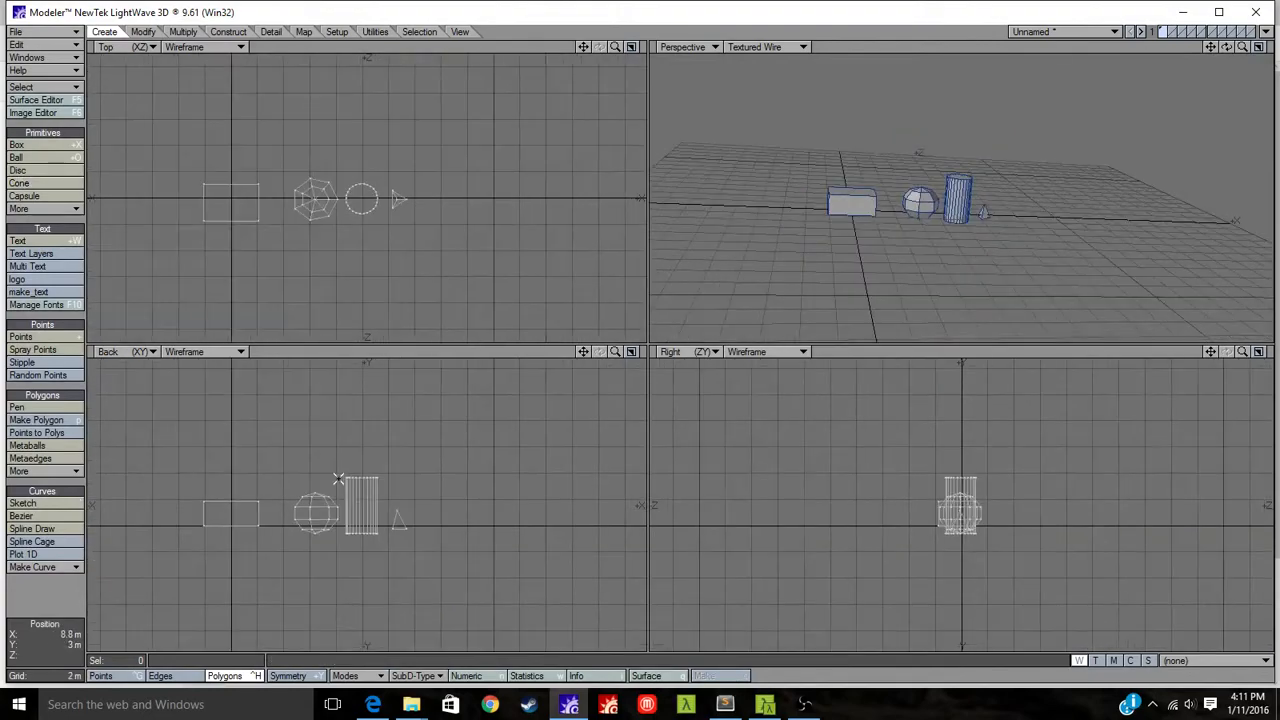
{"action": "left_click_drag", "start_coordinate": [365, 222], "coordinate": [427, 201], "text": "alt+shift"}
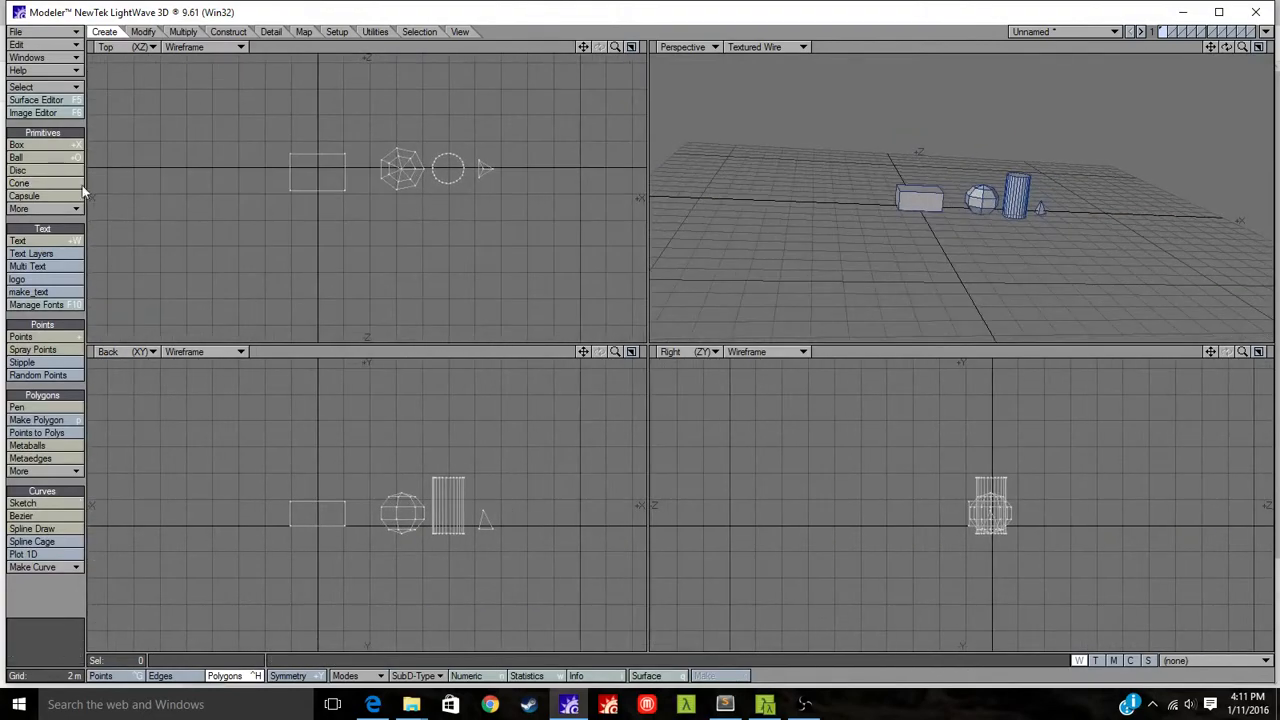
{"action": "mouse_move", "coordinate": [405, 245]}
{"action": "left_mouse_down"}
{"action": "mouse_move", "coordinate": [424, 274]}
{"action": "mouse_move", "coordinate": [444, 258]}
{"action": "mouse_move", "coordinate": [421, 255]}
{"action": "left_mouse_up"}
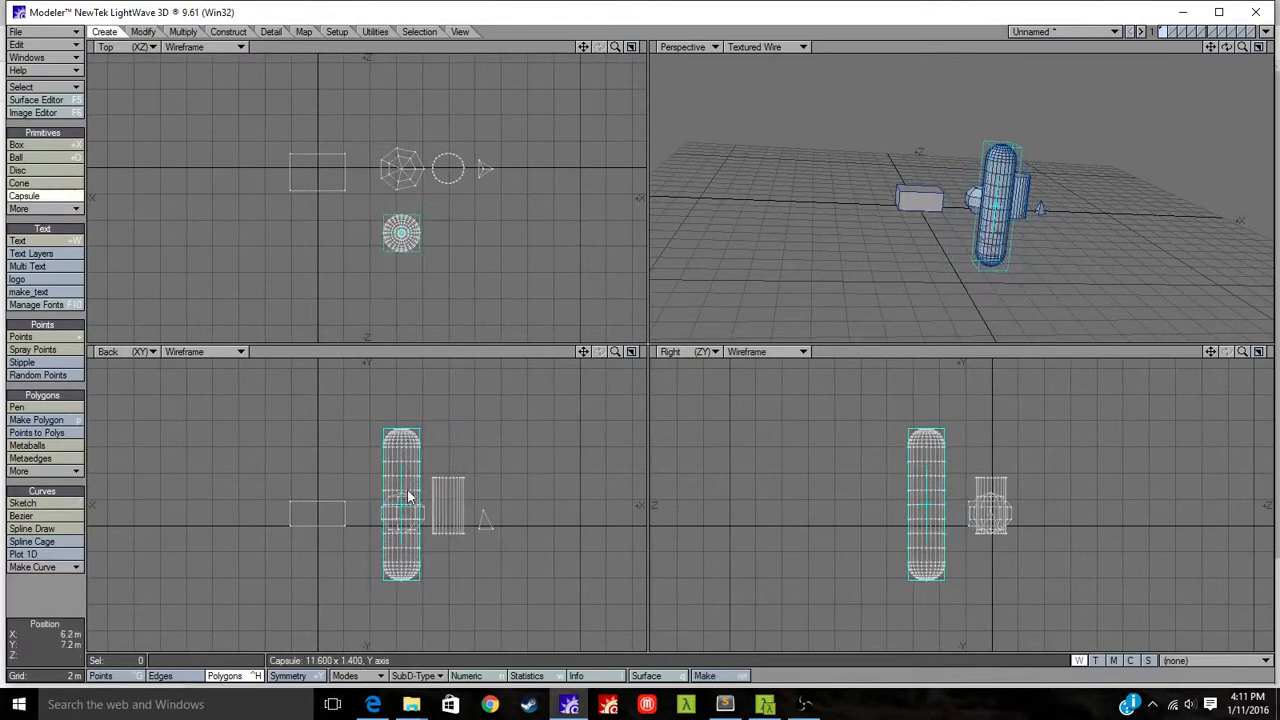
{"action": "left_click_drag", "start_coordinate": [402, 511], "coordinate": [560, 494]}
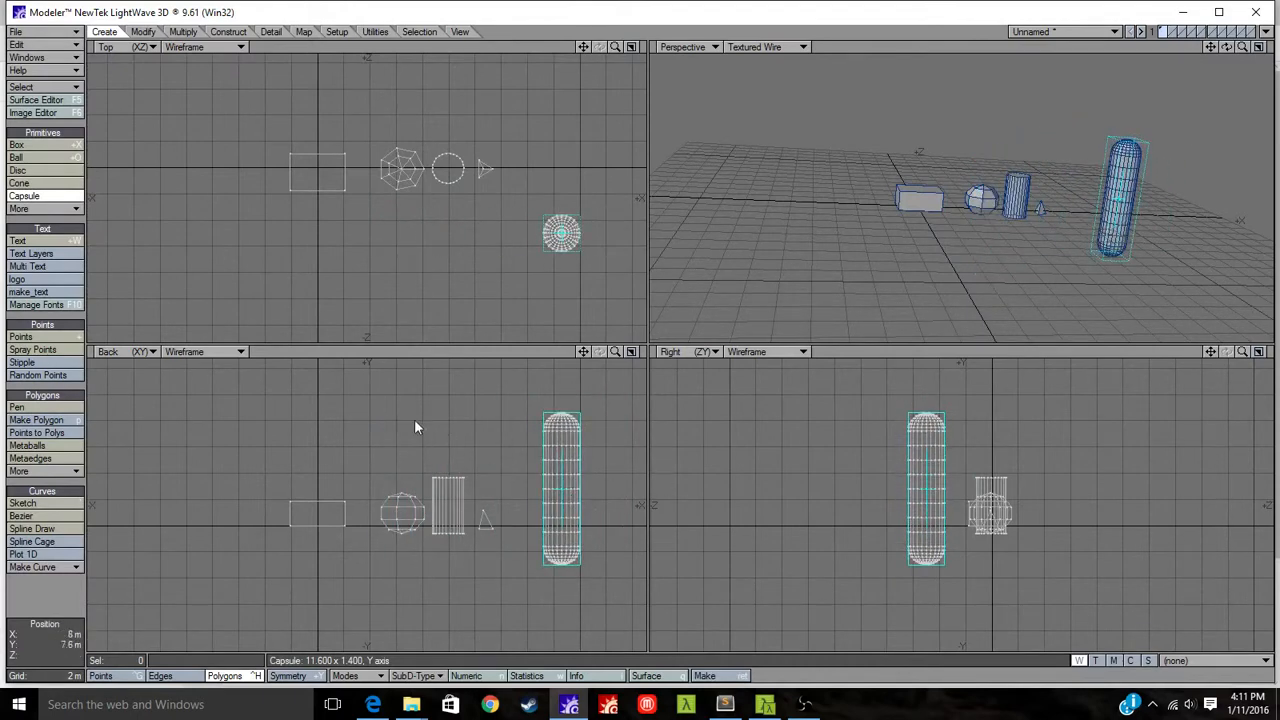
{"action": "left_click", "coordinate": [24, 196]}
Create a Y-axis gemstone of 1.500 x 0.800 above and between the box and the ball, and finish the primitive.
{"action": "left_click", "coordinate": [45, 208]}
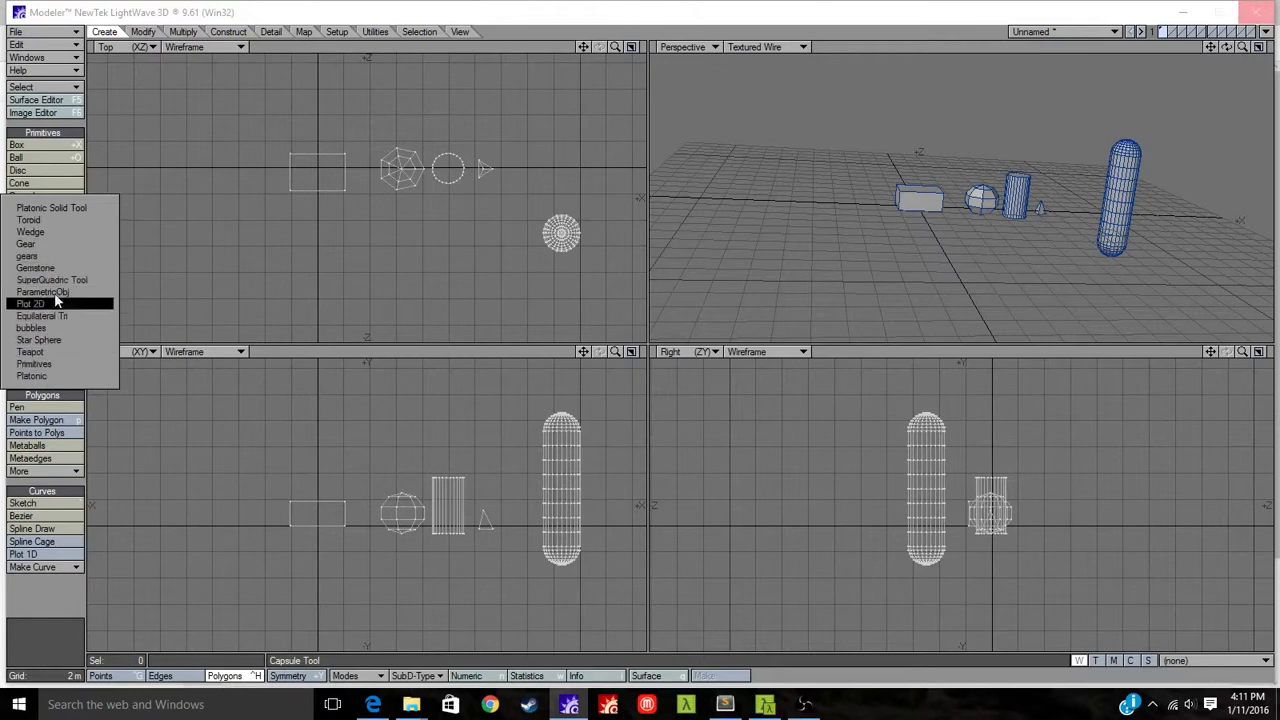
{"action": "left_click", "coordinate": [45, 269]}
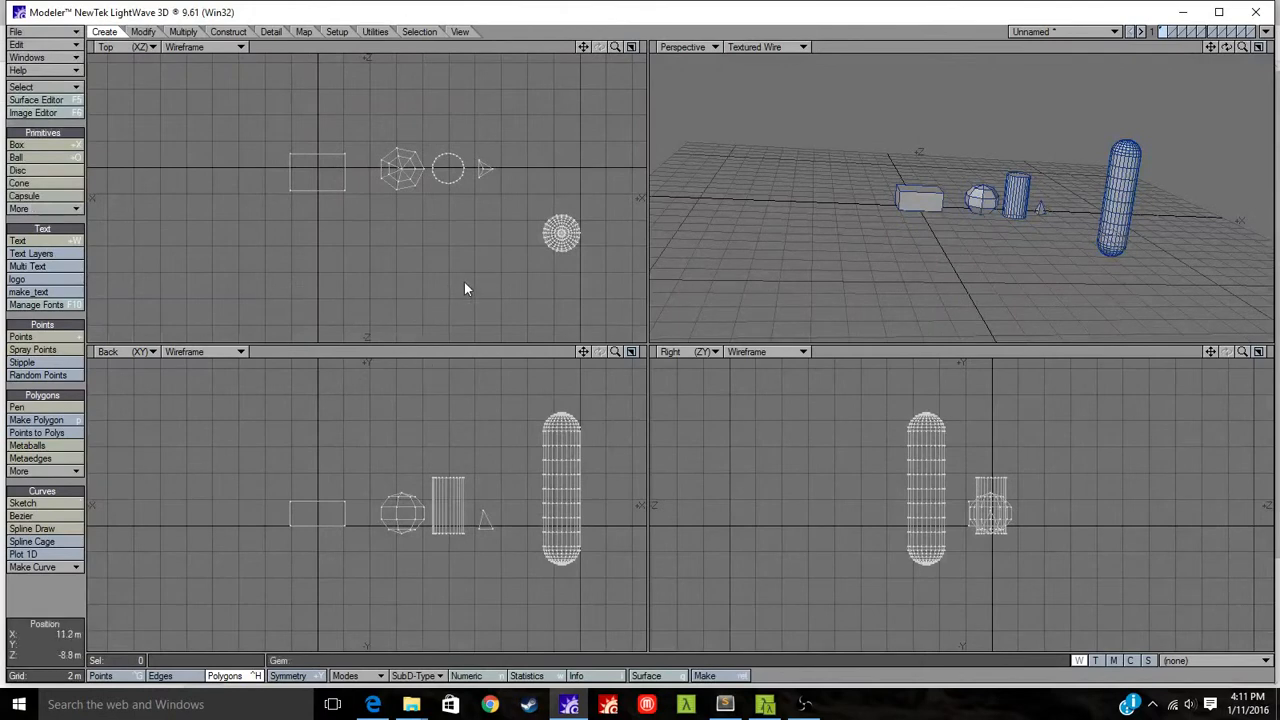
{"action": "left_click_drag", "start_coordinate": [384, 268], "coordinate": [336, 250]}
{"action": "left_click_drag", "start_coordinate": [343, 507], "coordinate": [378, 463]}
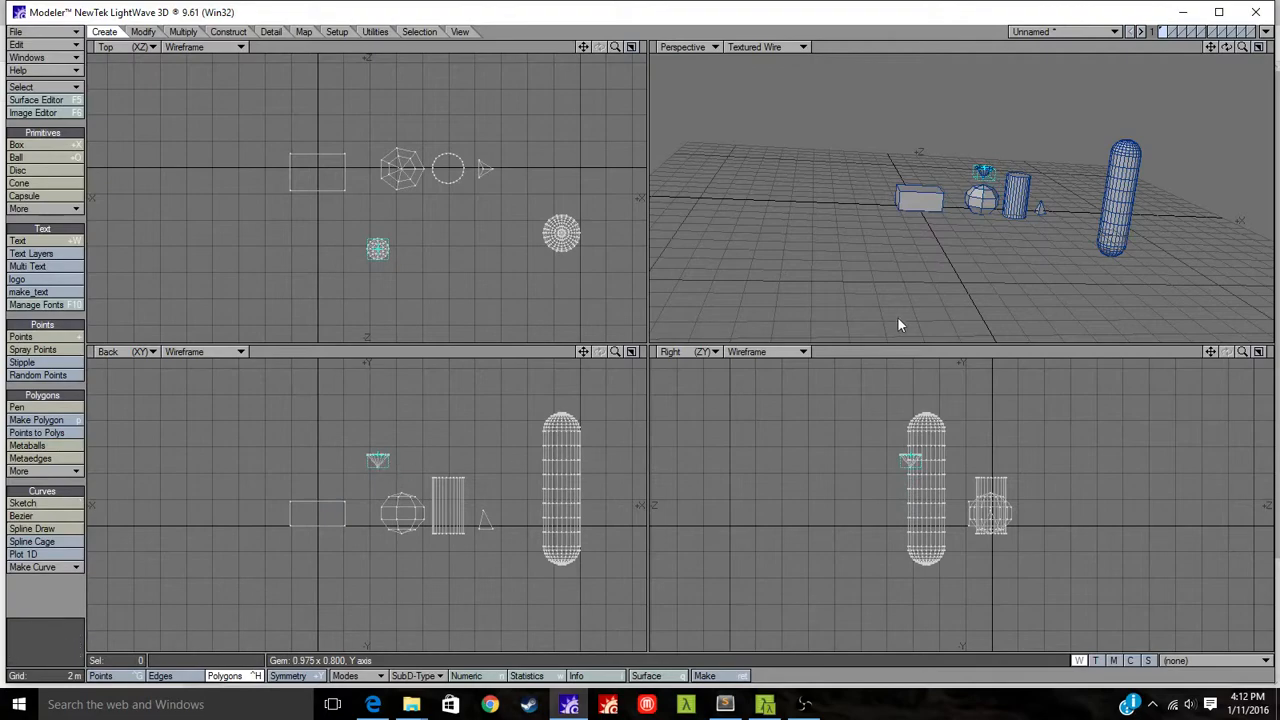
{"action": "scroll", "coordinate": [900, 318], "scroll_direction": "up", "scroll_amount": 3}
{"action": "left_click_drag", "start_coordinate": [1031, 205], "coordinate": [736, 262], "text": "alt"}
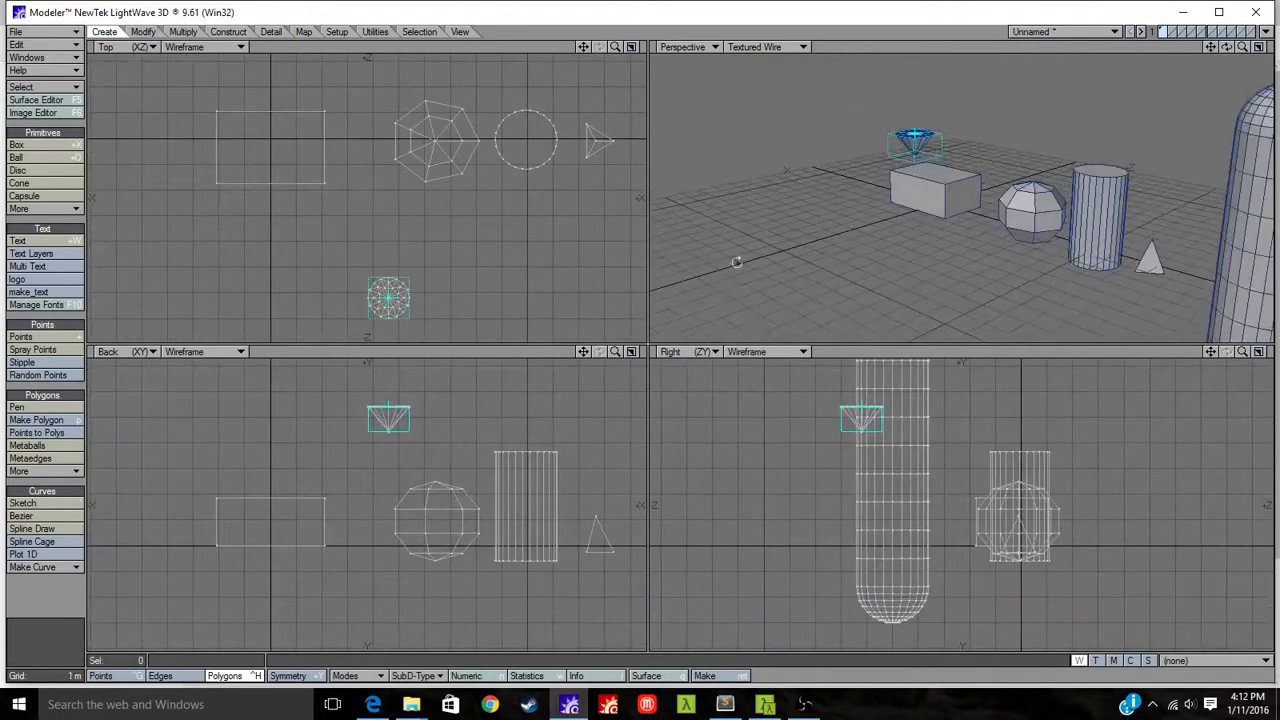
{"action": "mouse_move", "coordinate": [390, 440]}
{"action": "left_mouse_down"}
{"action": "mouse_move", "coordinate": [391, 457]}
{"action": "mouse_move", "coordinate": [403, 405]}
{"action": "mouse_move", "coordinate": [389, 391]}
{"action": "mouse_move", "coordinate": [360, 549]}
{"action": "mouse_move", "coordinate": [391, 465]}
{"action": "left_mouse_up"}
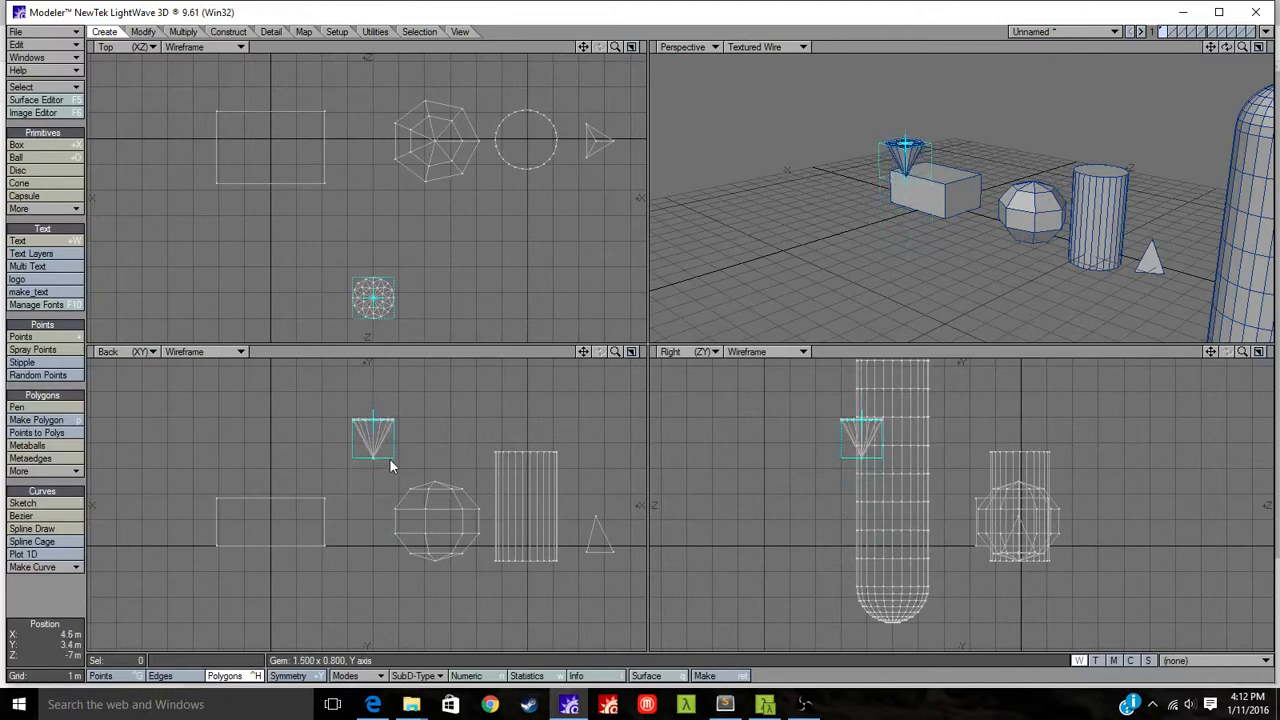
{"action": "key", "text": "Return"}
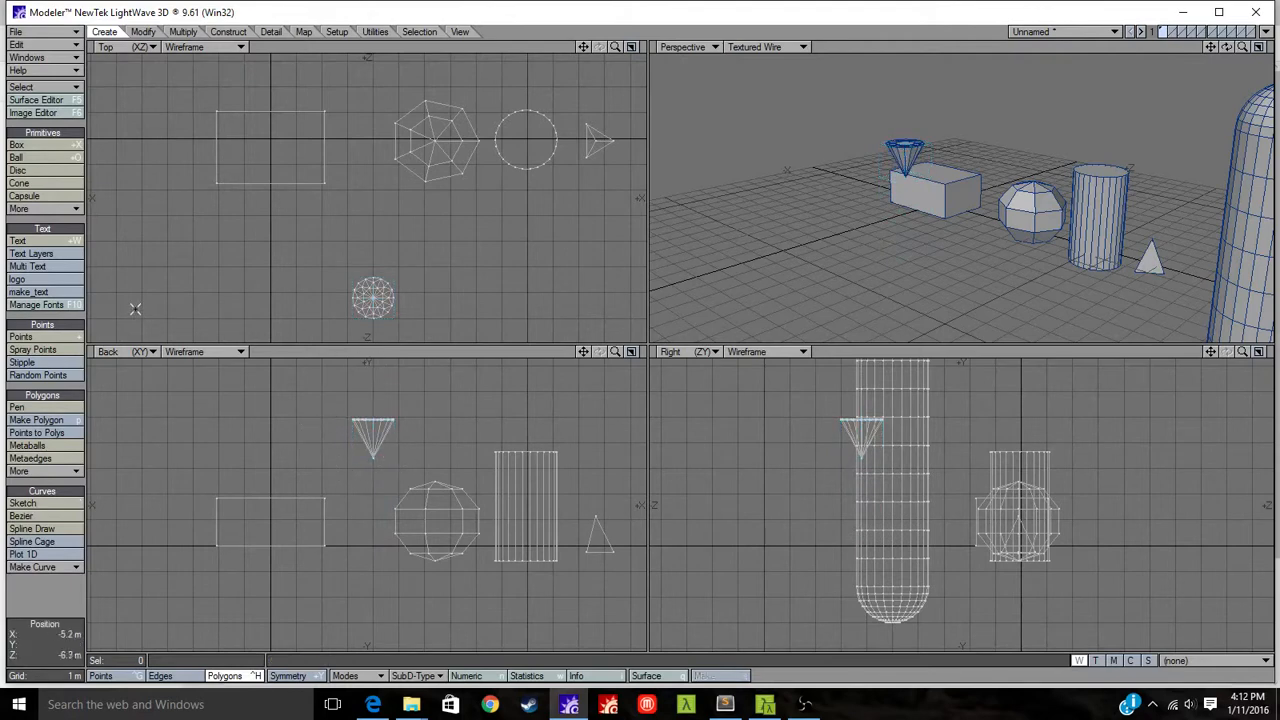
Add the ready-made teapot primitive to the scene.
{"action": "left_click", "coordinate": [73, 213]}
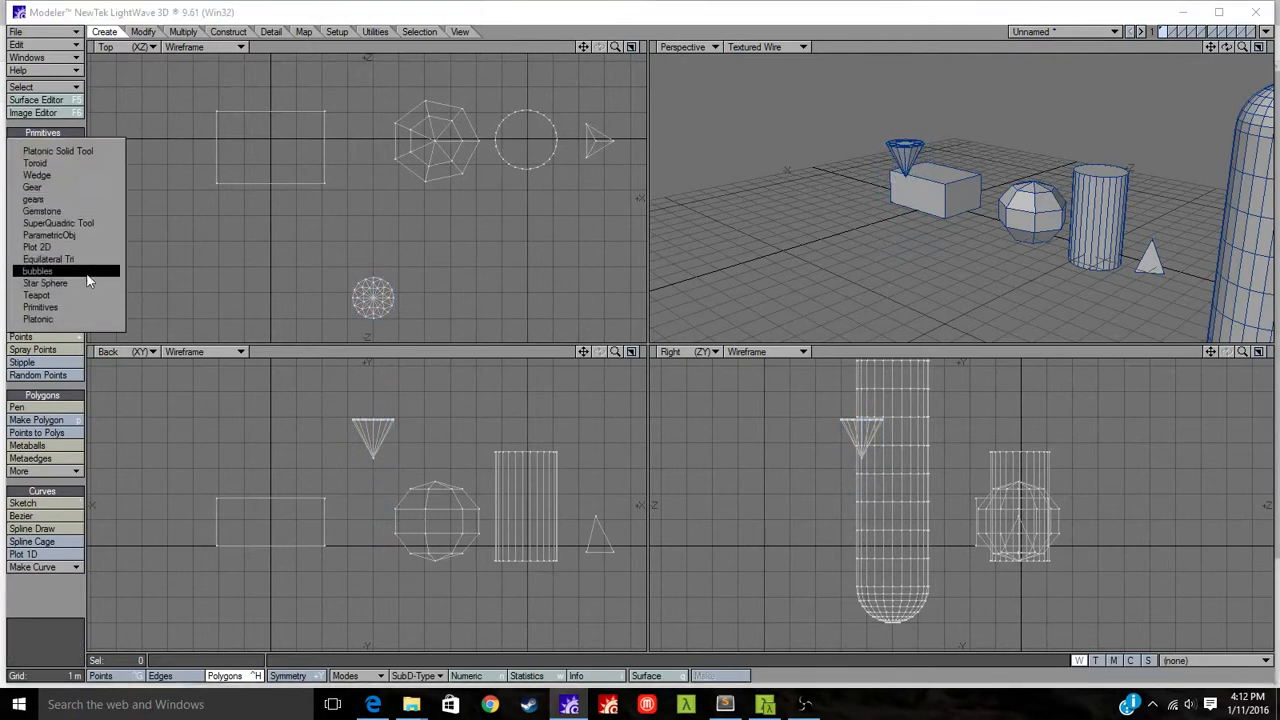
{"action": "left_click", "coordinate": [80, 296]}
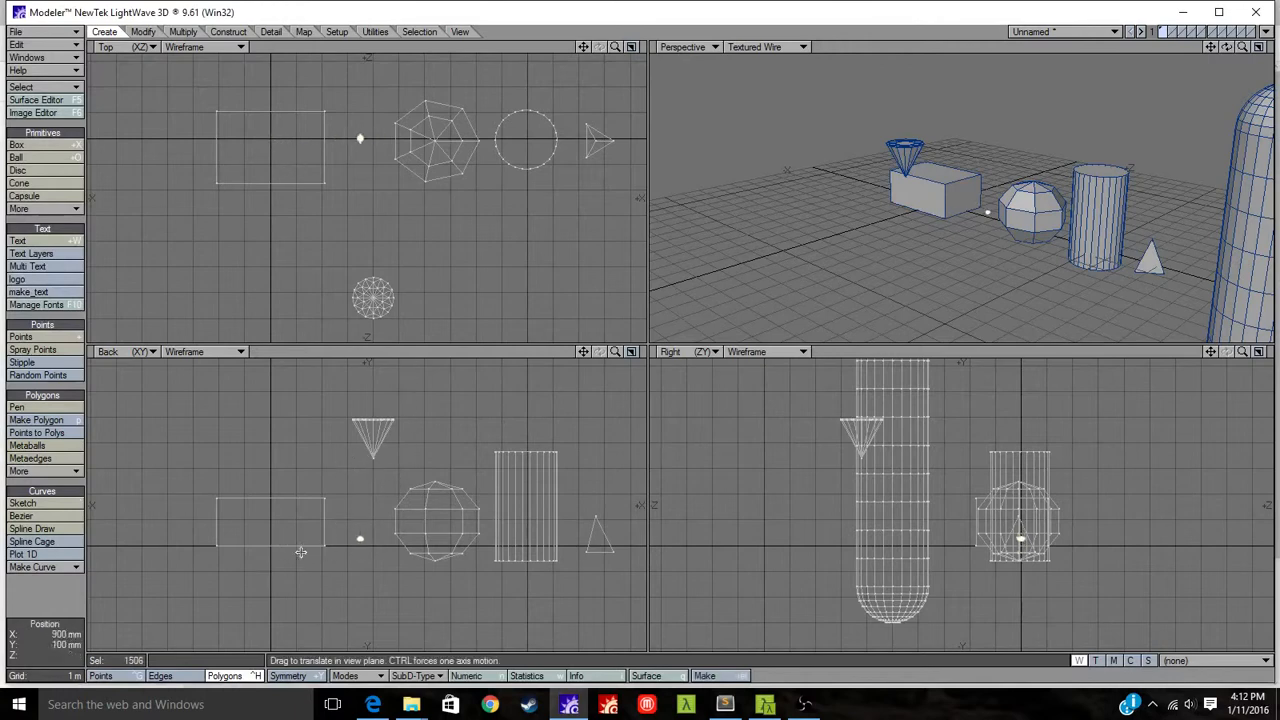
Examine the teapot up close in all viewports and from several perspective angles, clearing its selection.
{"action": "left_click_drag", "start_coordinate": [551, 477], "coordinate": [1026, 254], "text": "ctrl+alt"}
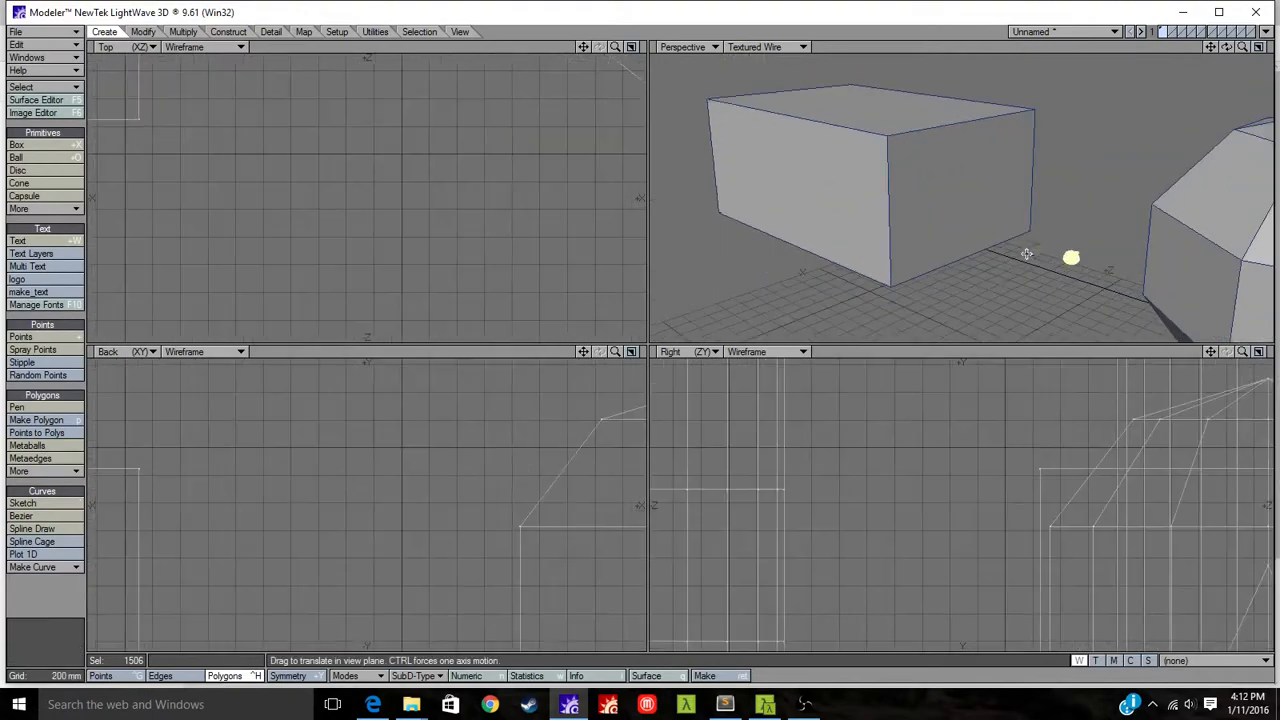
{"action": "left_click_drag", "start_coordinate": [574, 540], "coordinate": [573, 388], "text": "alt"}
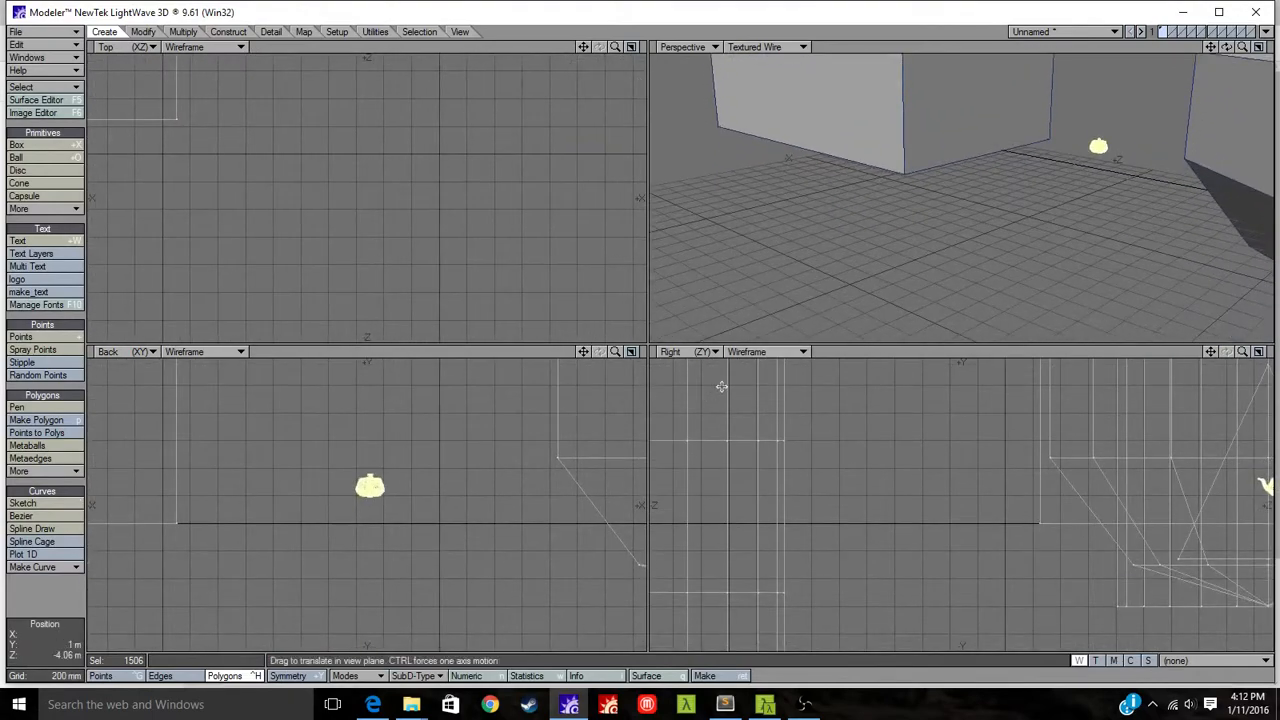
{"action": "left_click_drag", "start_coordinate": [723, 386], "coordinate": [930, 330], "text": "ctrl+alt"}
{"action": "left_click_drag", "start_coordinate": [584, 486], "coordinate": [577, 523], "text": "alt"}
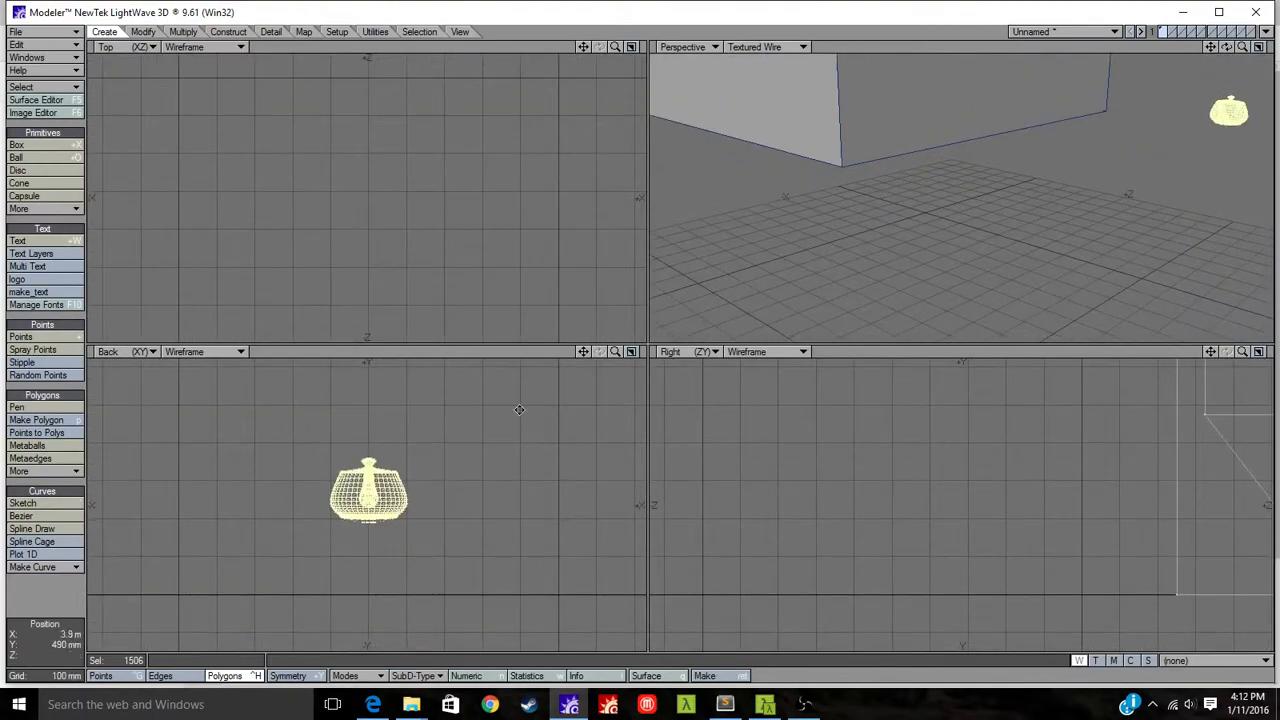
{"action": "left_click_drag", "start_coordinate": [385, 197], "coordinate": [457, 627], "text": "alt"}
{"action": "left_click_drag", "start_coordinate": [468, 345], "coordinate": [499, 340]}
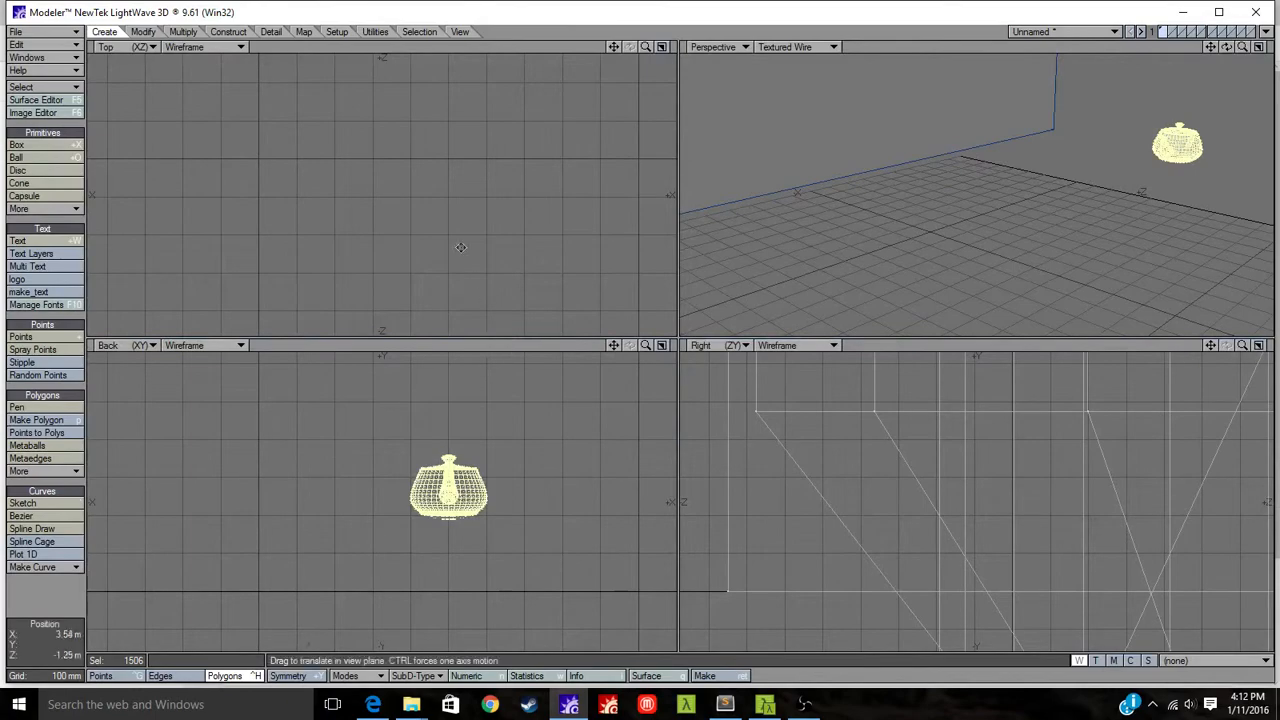
{"action": "left_click_drag", "start_coordinate": [461, 247], "coordinate": [463, 584], "text": "alt"}
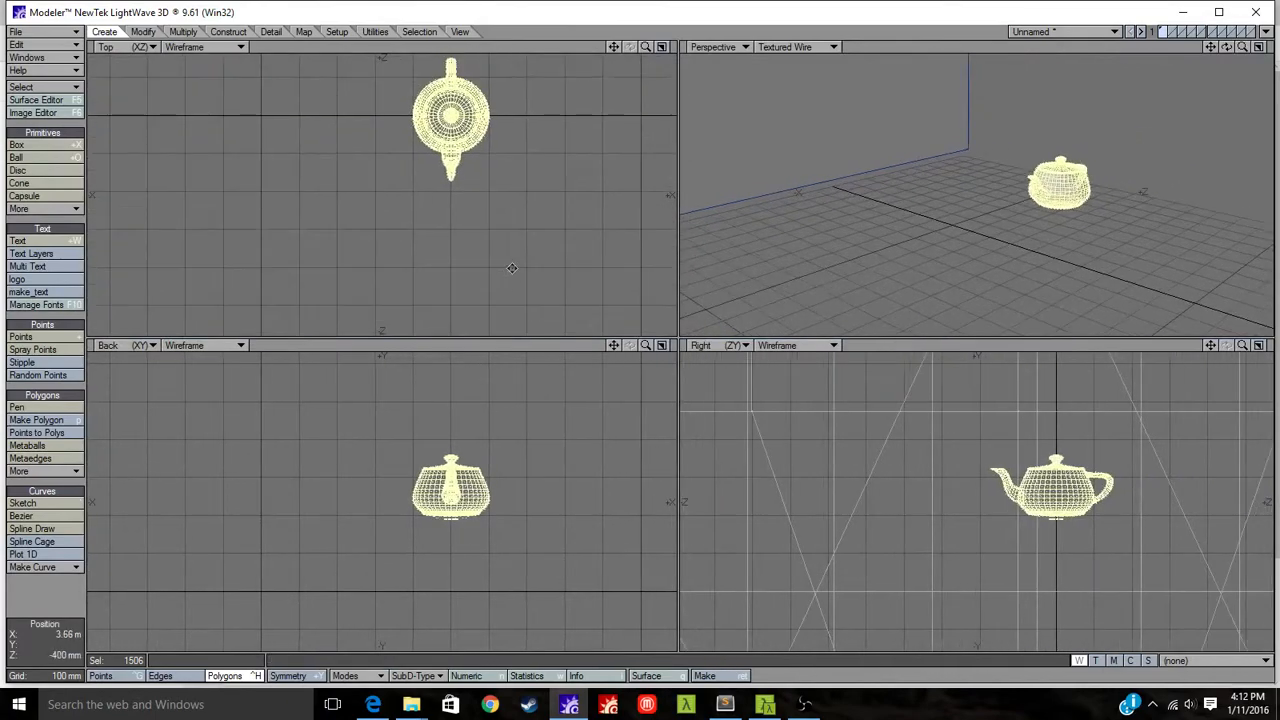
{"action": "left_click_drag", "start_coordinate": [511, 268], "coordinate": [488, 345], "text": "alt"}
{"action": "left_click_drag", "start_coordinate": [1087, 229], "coordinate": [968, 223], "text": "alt"}
{"action": "left_click", "coordinate": [54, 608]}
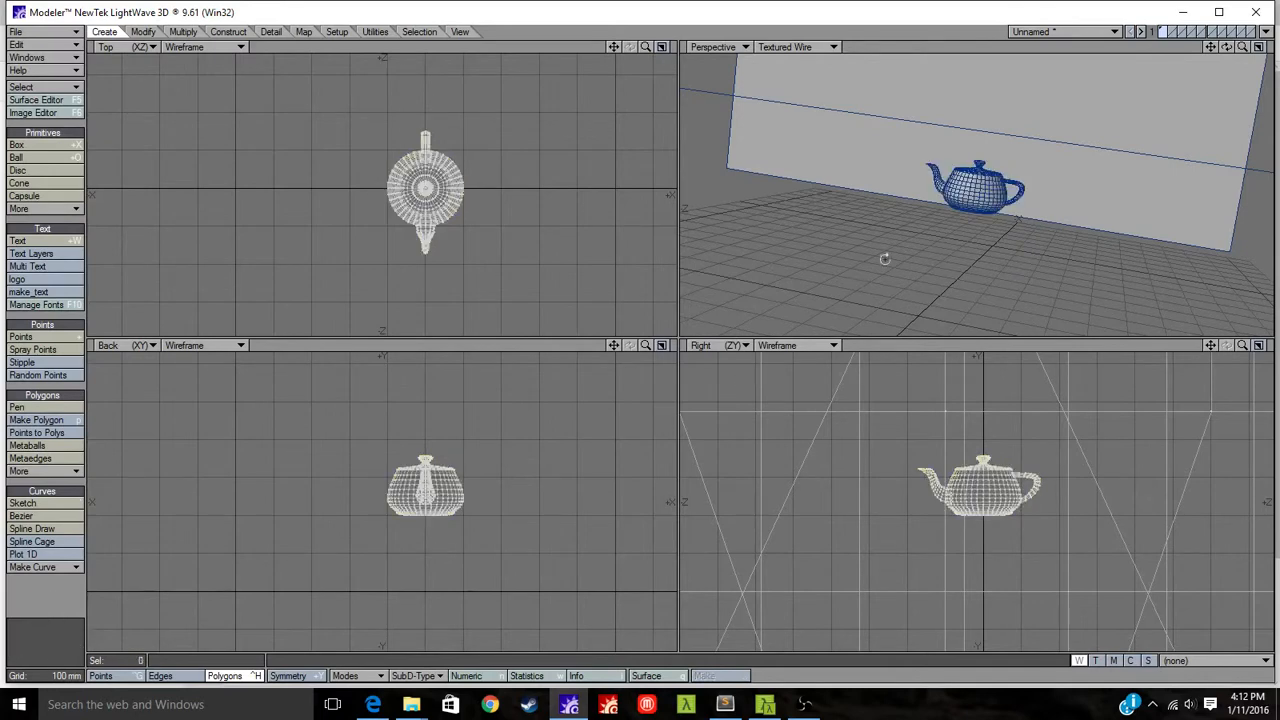
{"action": "left_click_drag", "start_coordinate": [1080, 185], "coordinate": [915, 243], "text": "alt"}
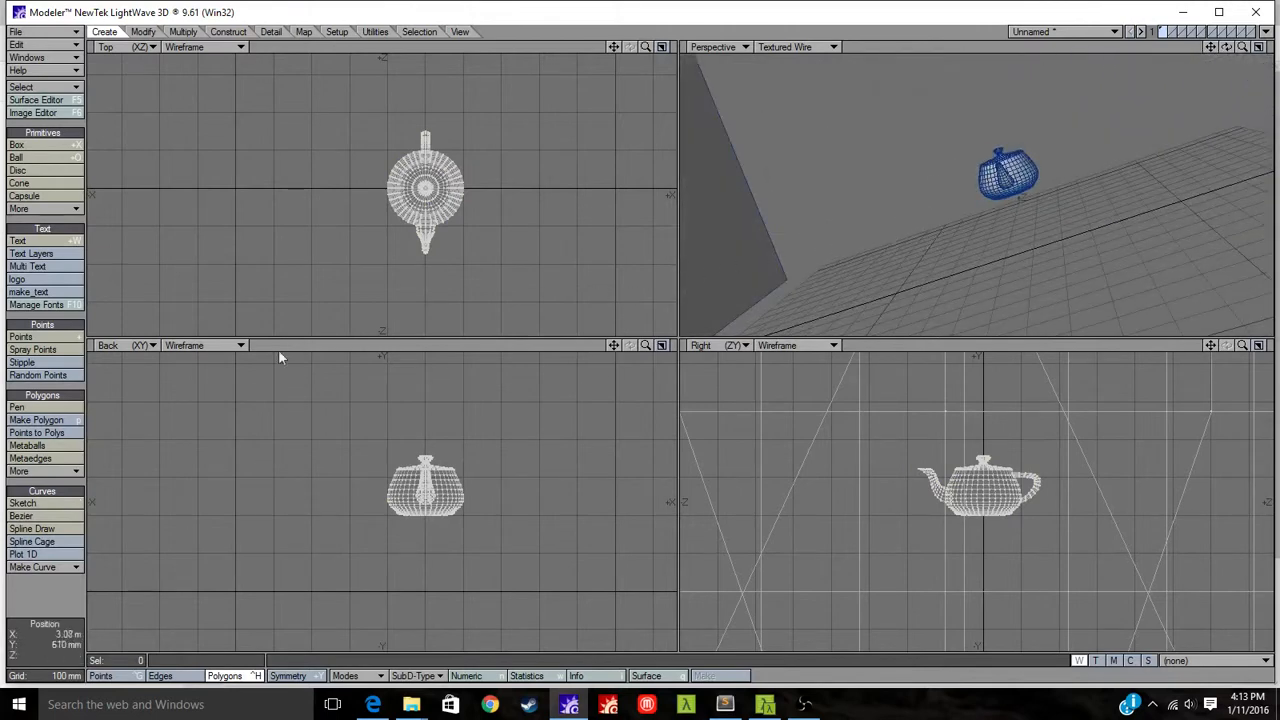
Select polygons on the gemstone, teapot and capsule, and extend the selection to their connected geometry.
{"action": "key", "text": "shift+o"}
{"action": "scroll", "coordinate": [443, 309], "scroll_direction": "down", "scroll_amount": 10}
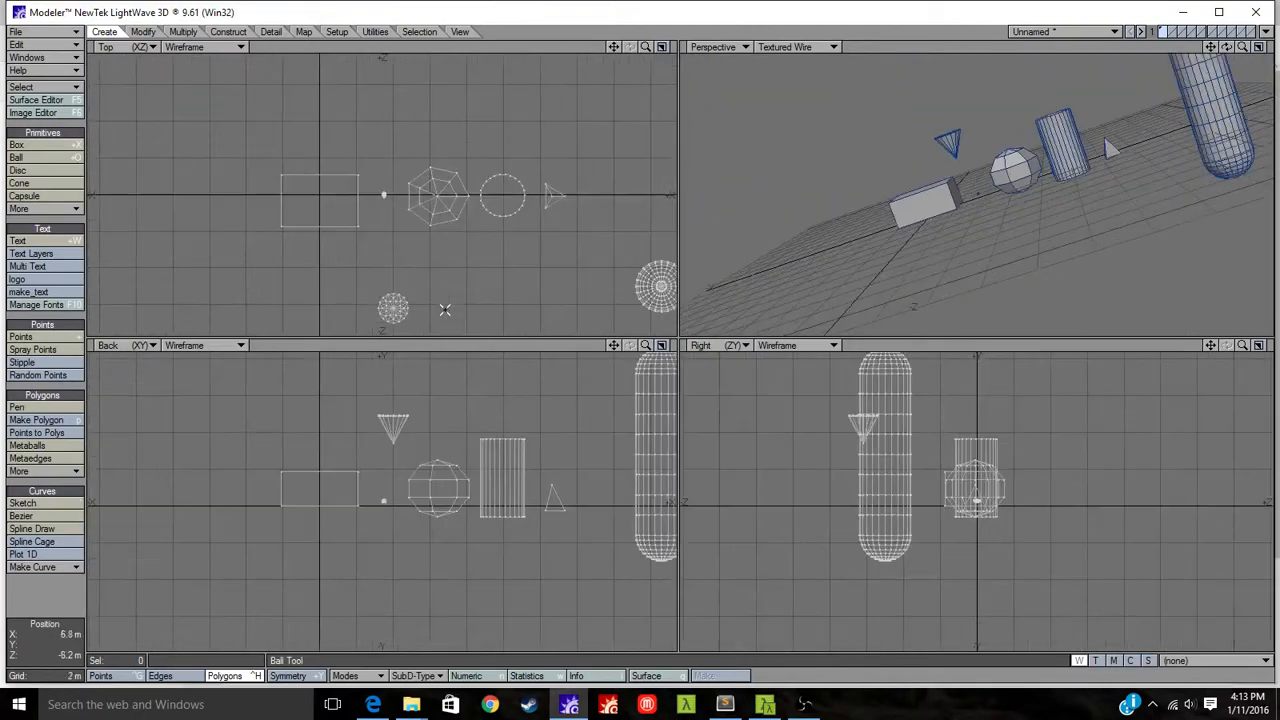
{"action": "scroll", "coordinate": [591, 386], "scroll_direction": "up", "scroll_amount": 2}
{"action": "left_click_drag", "start_coordinate": [501, 462], "coordinate": [377, 497], "text": "alt"}
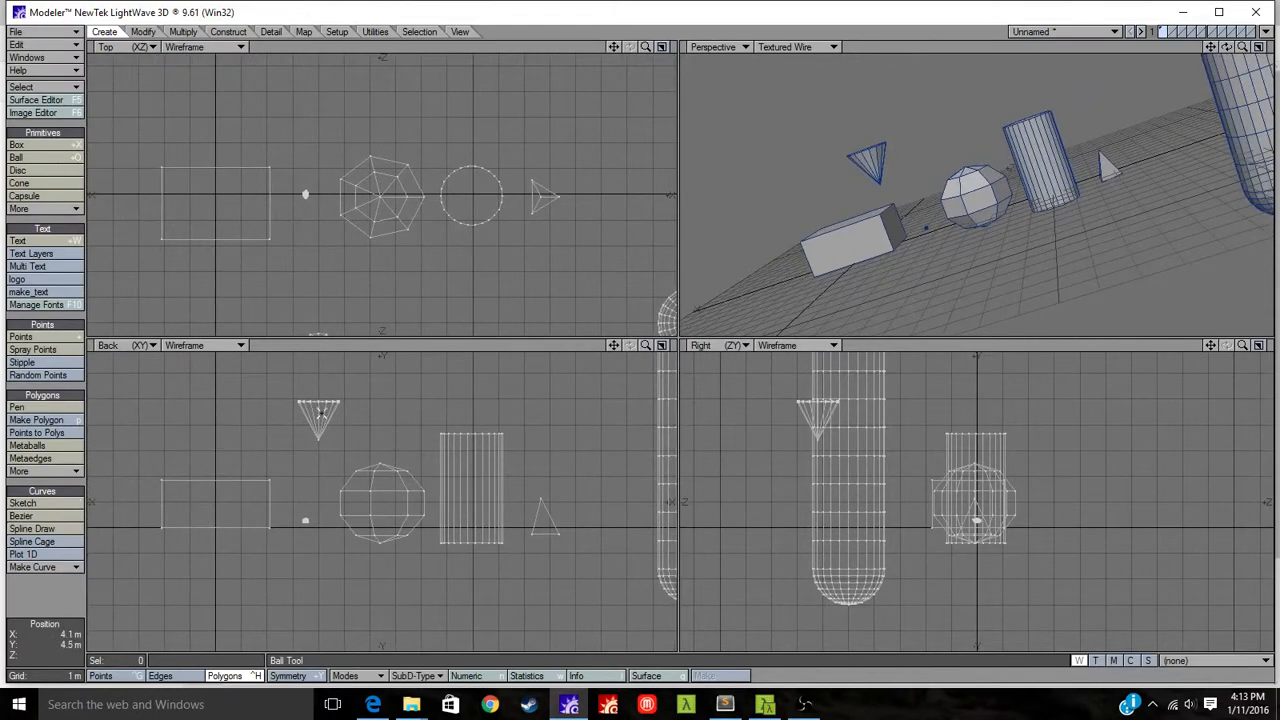
{"action": "left_click_drag", "start_coordinate": [320, 410], "coordinate": [314, 493]}
{"action": "left_click_drag", "start_coordinate": [657, 588], "coordinate": [660, 528]}
{"action": "key", "text": "]"}
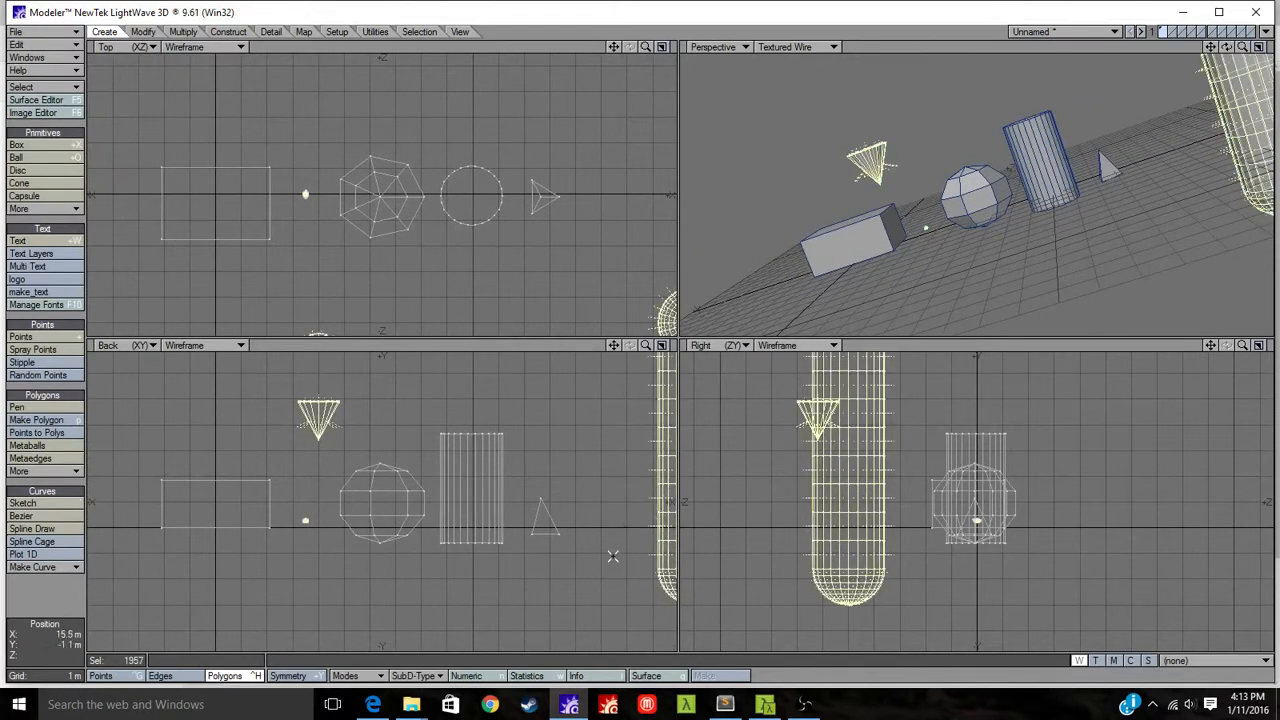
Add the rest of the teapot to the selection and move the gemstone, capsule and teapot far away from the basic primitives.
{"action": "key", "text": "t"}
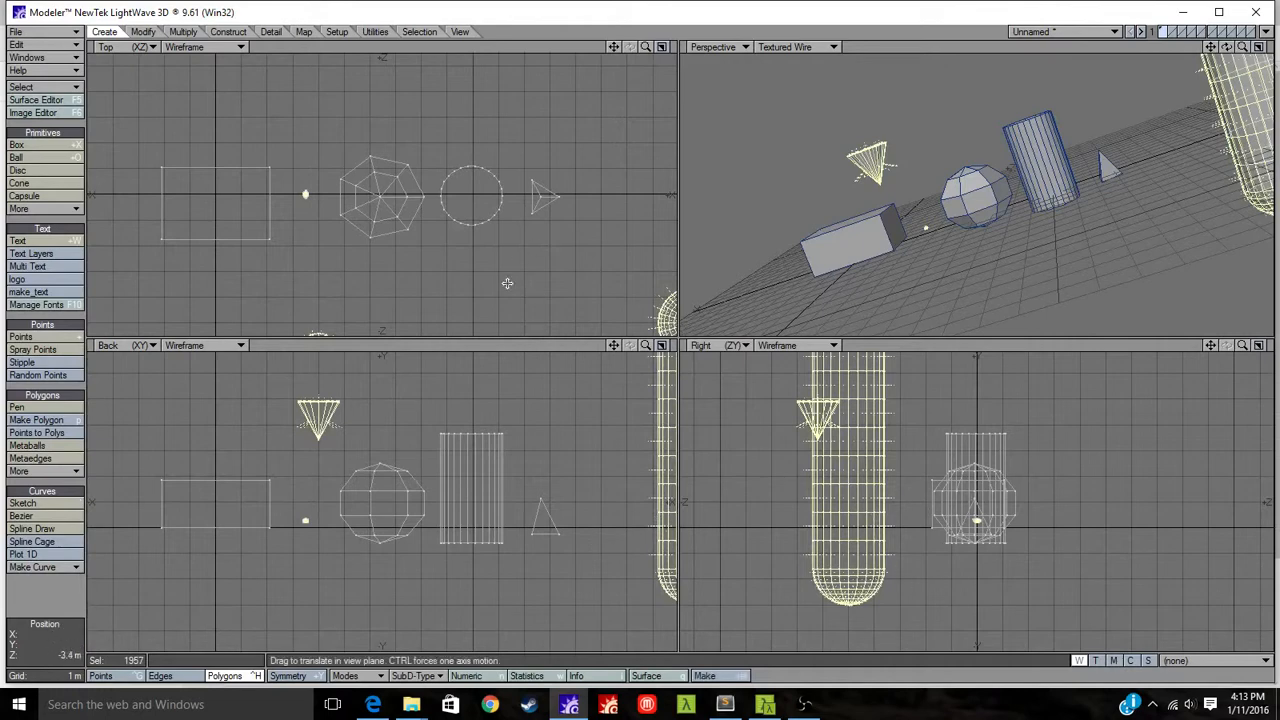
{"action": "mouse_move", "coordinate": [507, 283]}
{"action": "left_mouse_down"}
{"action": "mouse_move", "coordinate": [505, 239]}
{"action": "mouse_move", "coordinate": [788, 262]}
{"action": "mouse_move", "coordinate": [535, 288]}
{"action": "mouse_move", "coordinate": [482, 280]}
{"action": "left_mouse_up"}
{"action": "key", "text": "space"}
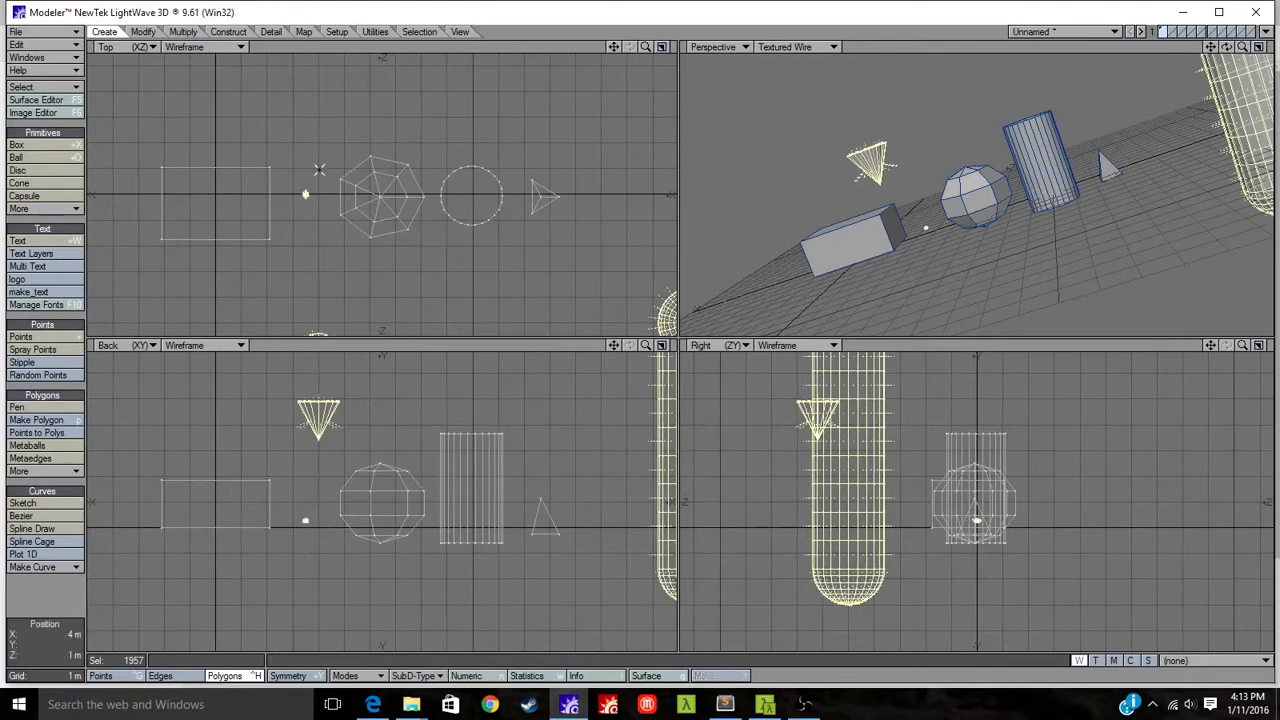
{"action": "right_click_drag", "start_coordinate": [311, 163], "coordinate": [314, 172]}
{"action": "key", "text": "t"}
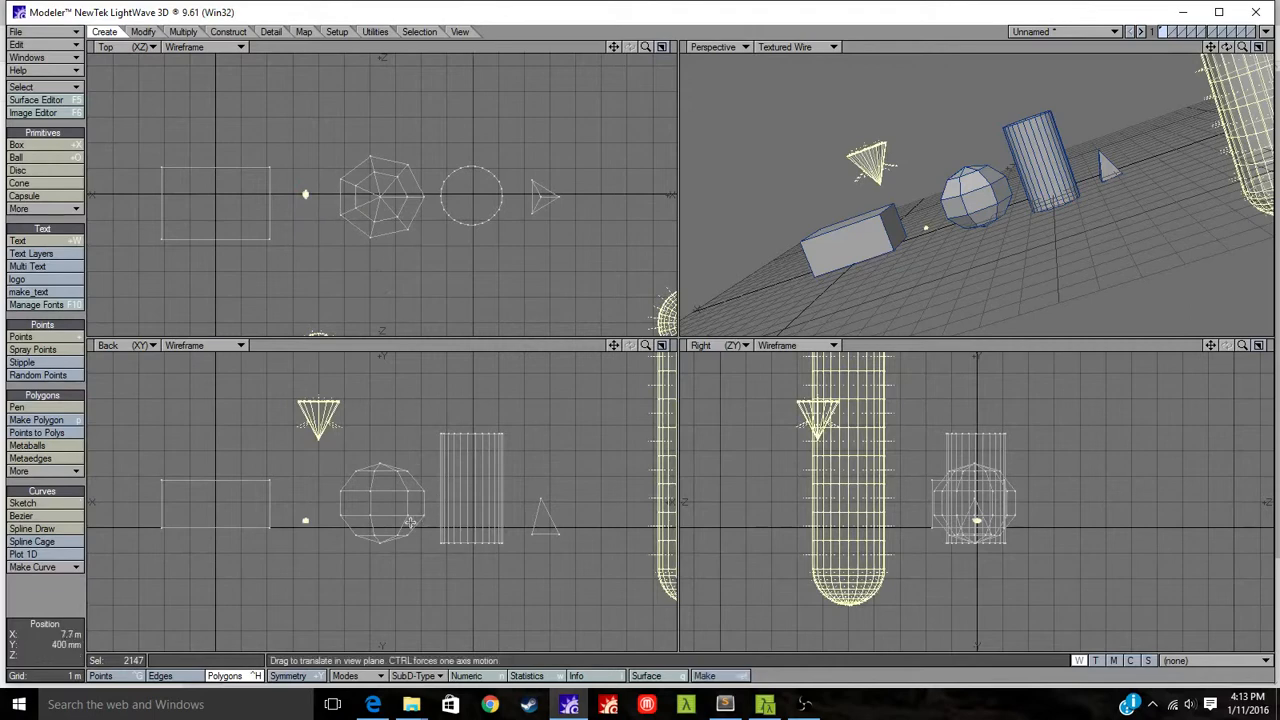
{"action": "left_click_drag", "start_coordinate": [445, 546], "coordinate": [1198, 479]}
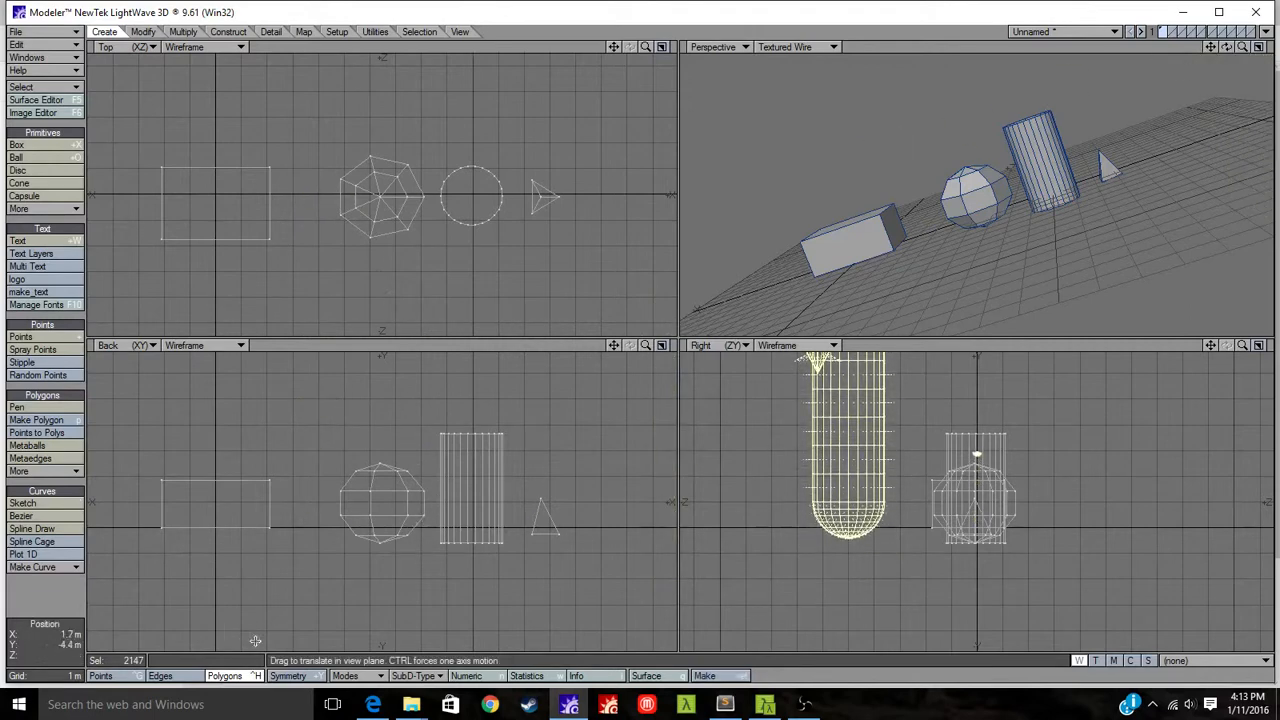
{"action": "key", "text": "space"}
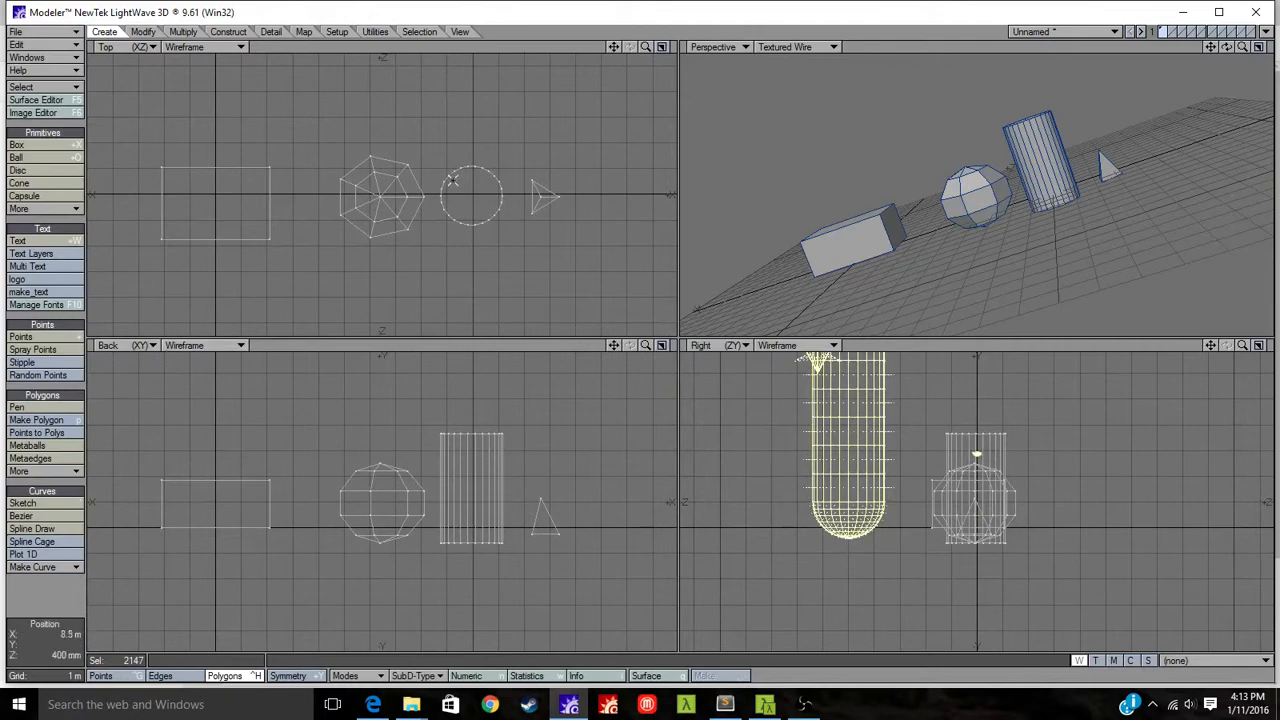
Clear the polygon selection and activate the Move, Rotate, Stretch and Size tools in turn.
{"action": "left_click_drag", "start_coordinate": [864, 248], "coordinate": [873, 216], "text": "alt"}
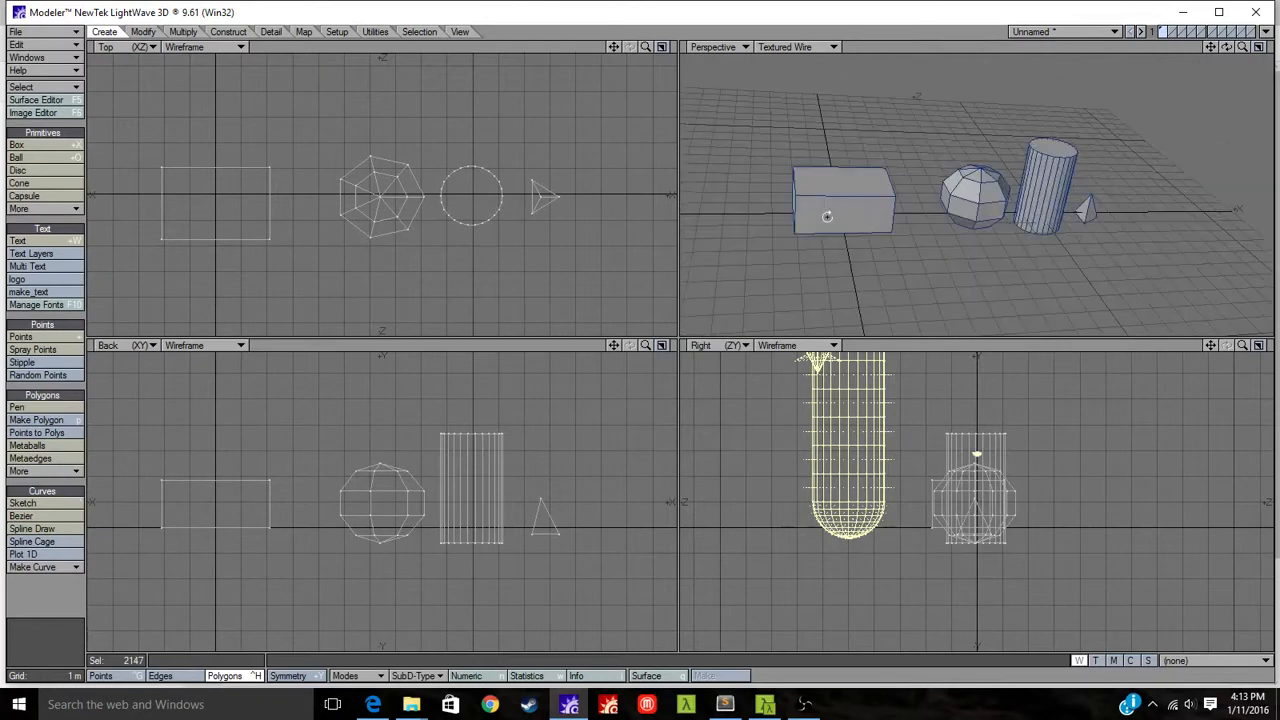
{"action": "key", "text": "t"}
{"action": "left_click", "coordinate": [38, 603]}
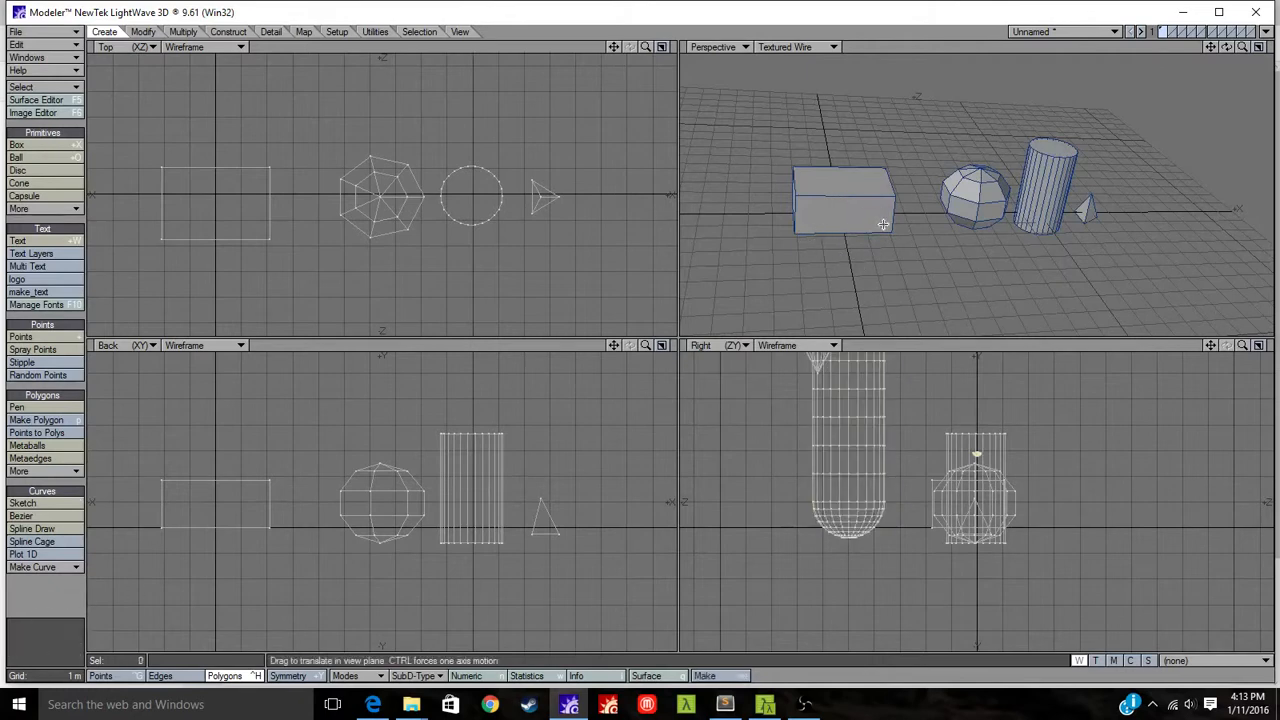
{"action": "key", "text": "y"}
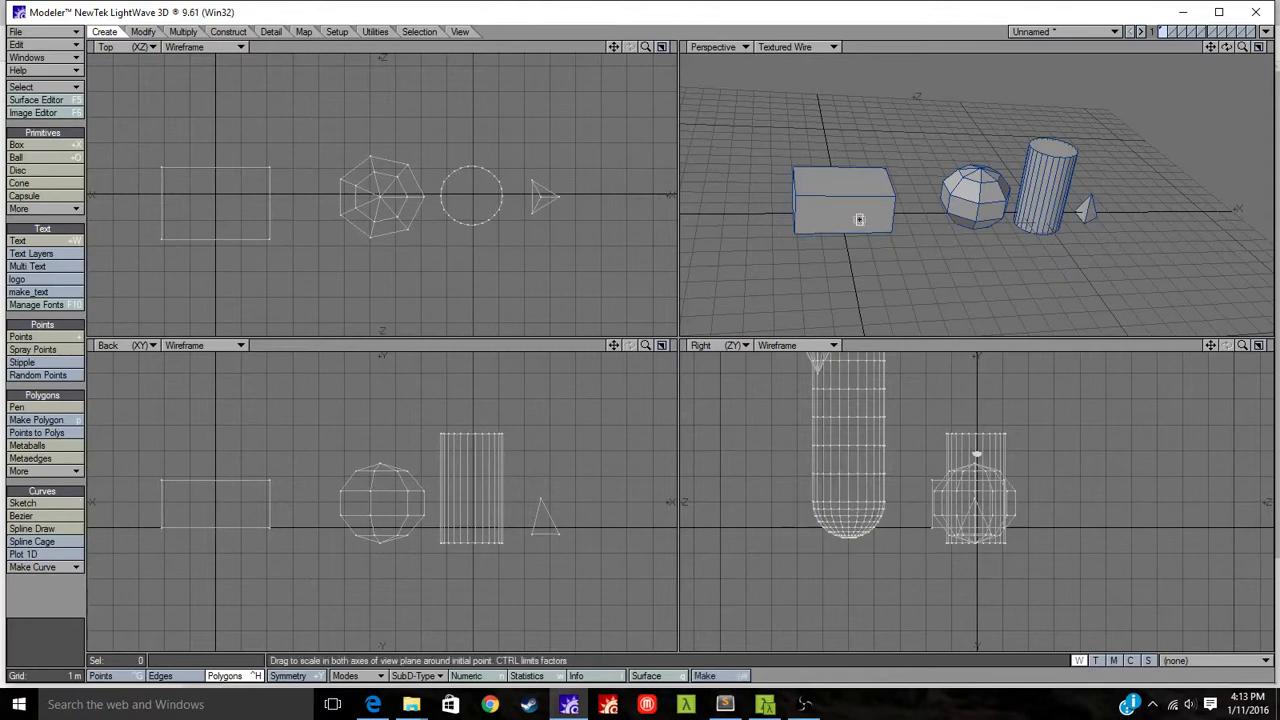
{"action": "key", "text": "shift+h"}
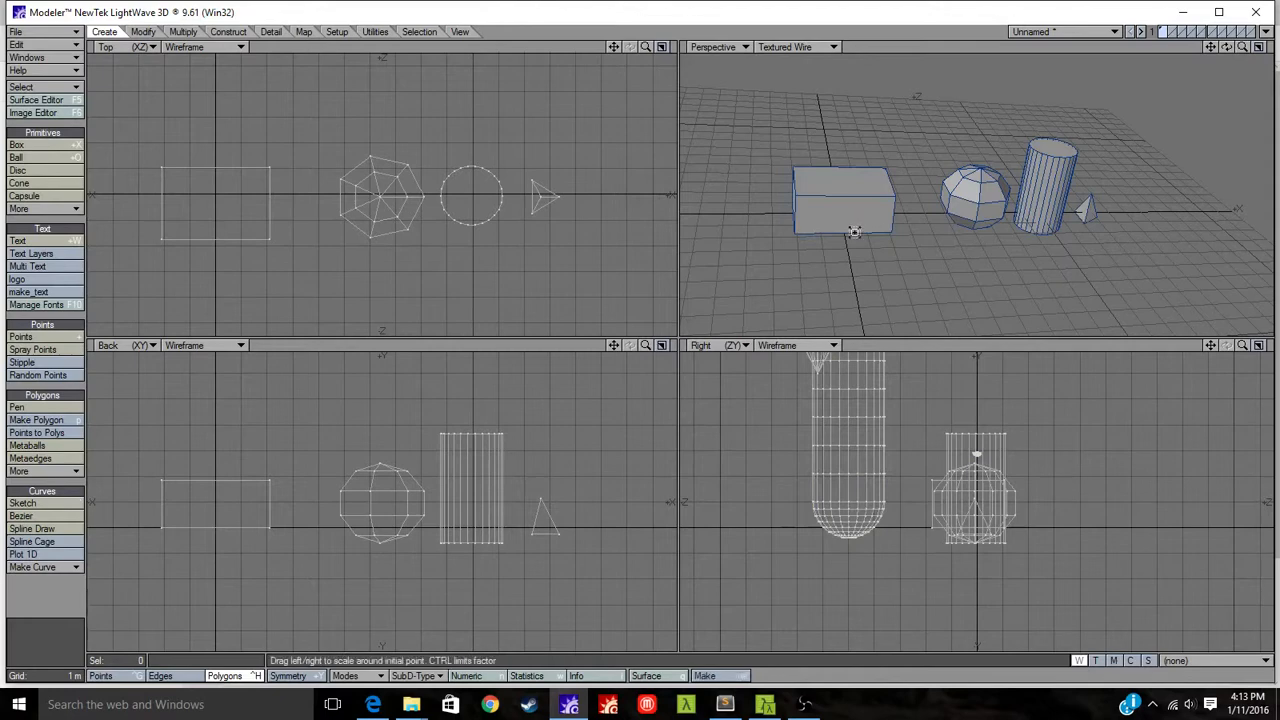
{"action": "key", "text": "space"}
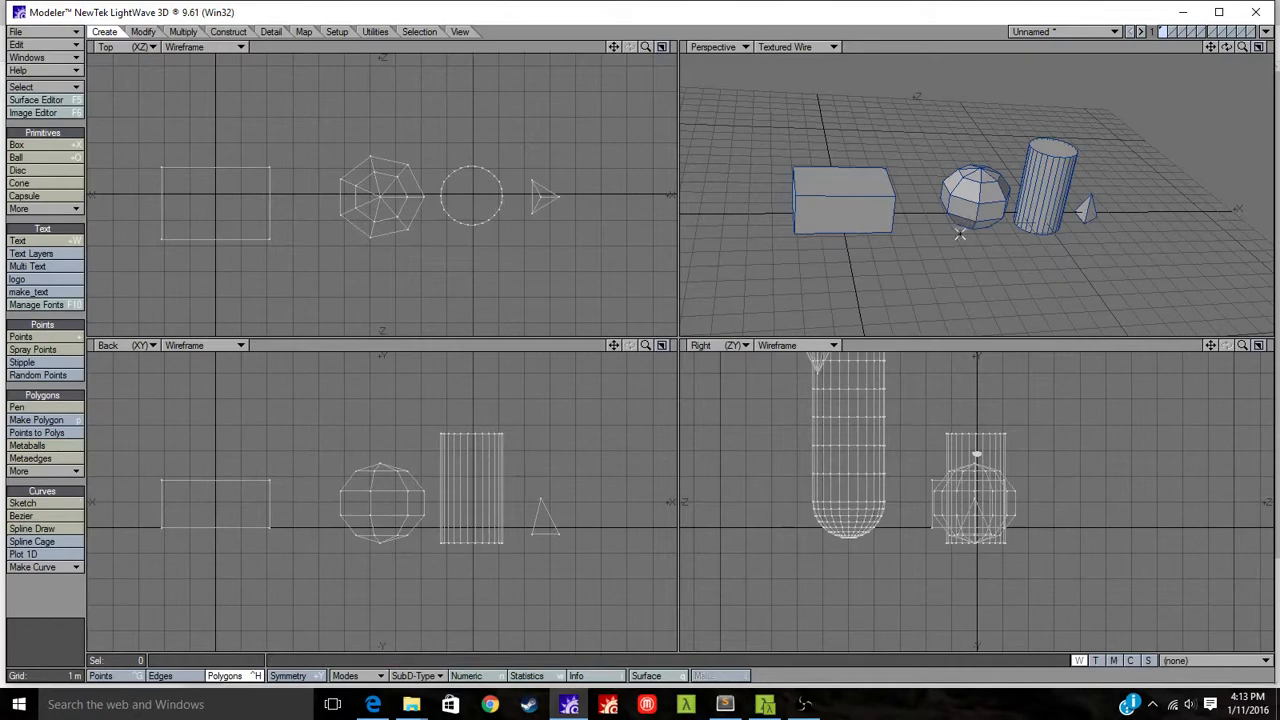
Select one triangular polygon at the top of the ball and move it sideways and vertically using the orthographic views.
{"action": "scroll", "coordinate": [965, 236], "scroll_direction": "up", "scroll_amount": 2}
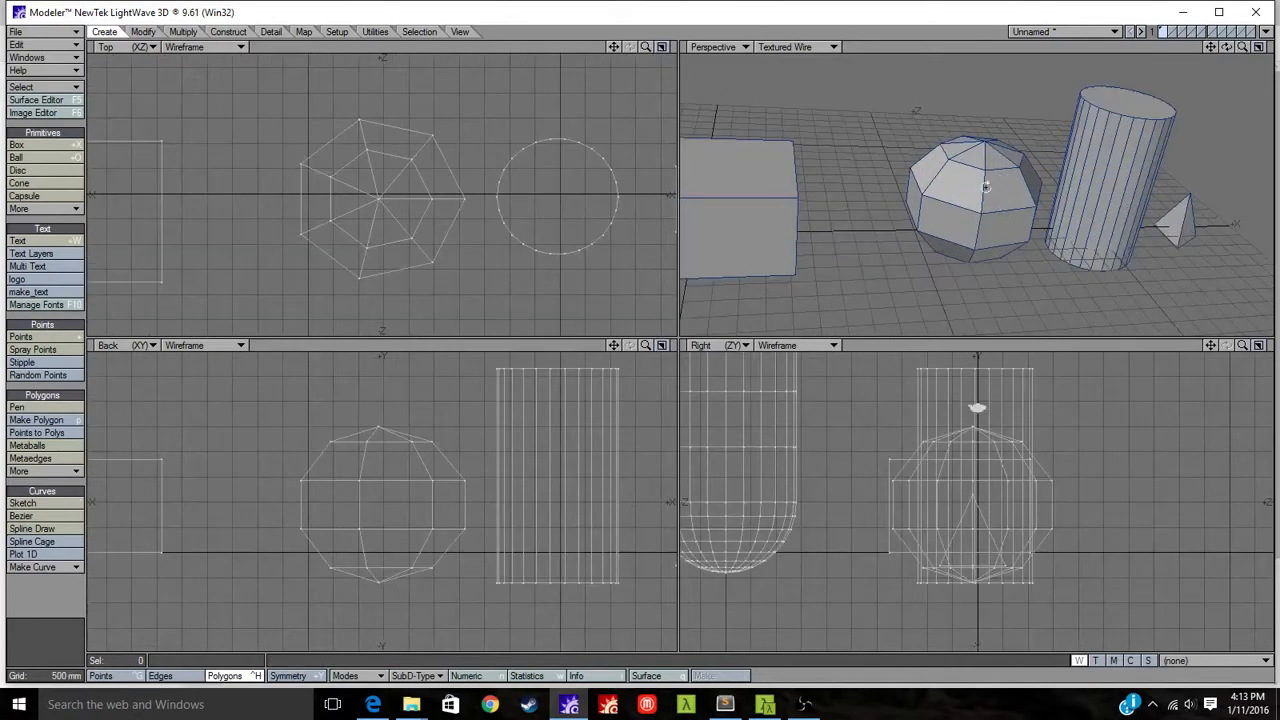
{"action": "left_click_drag", "start_coordinate": [985, 186], "coordinate": [903, 248], "text": "alt"}
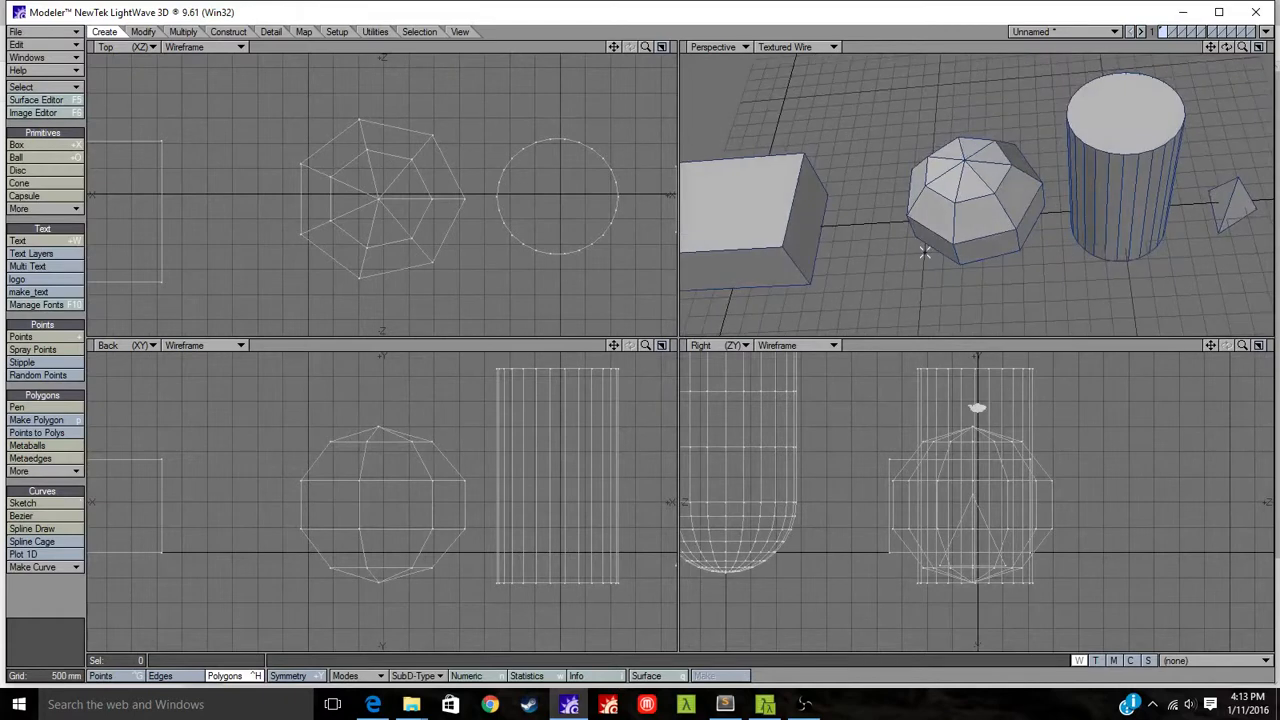
{"action": "key", "text": "space"}
{"action": "key", "text": "space"}
{"action": "key", "text": "space"}
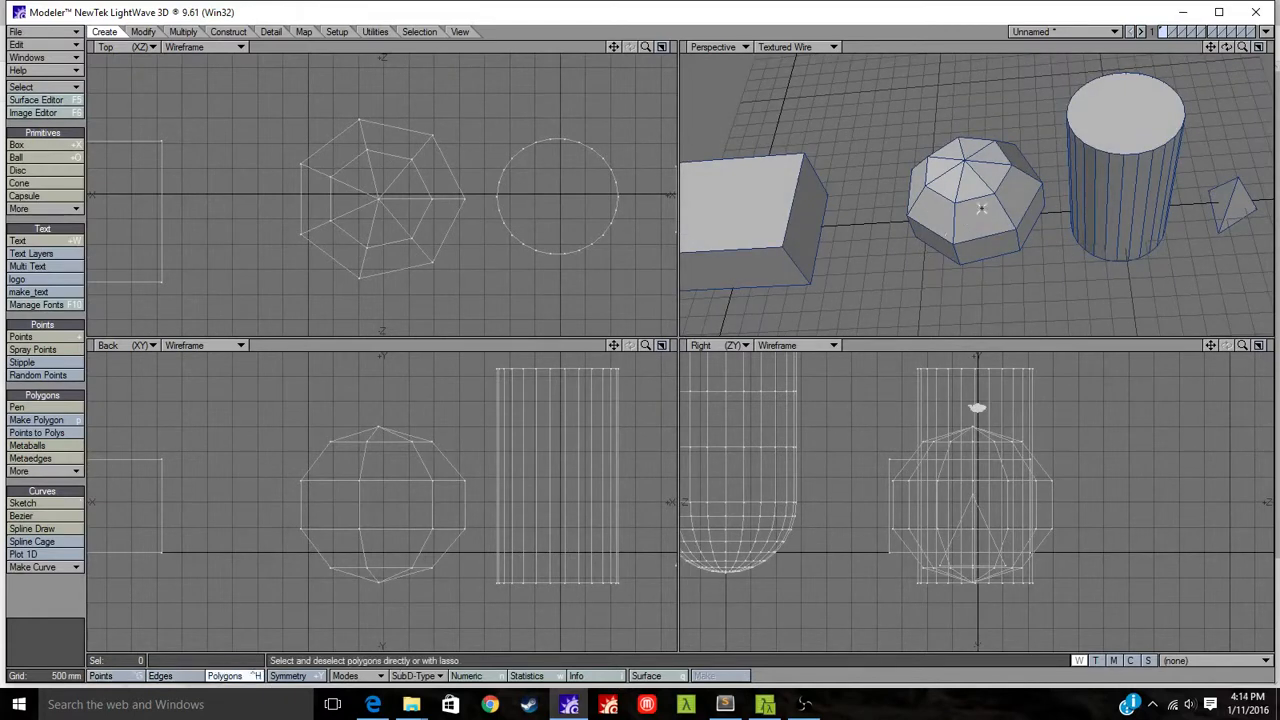
{"action": "left_click", "coordinate": [974, 188]}
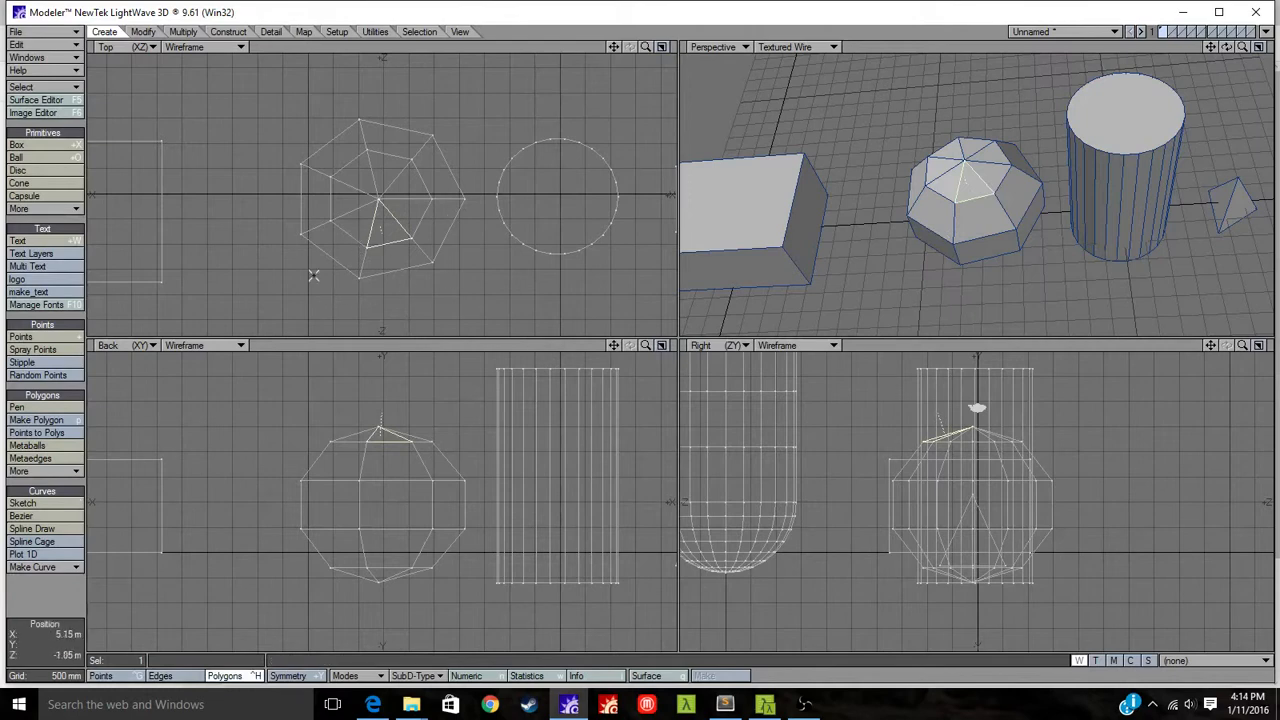
{"action": "key", "text": "t"}
{"action": "left_click_drag", "start_coordinate": [380, 215], "coordinate": [403, 202]}
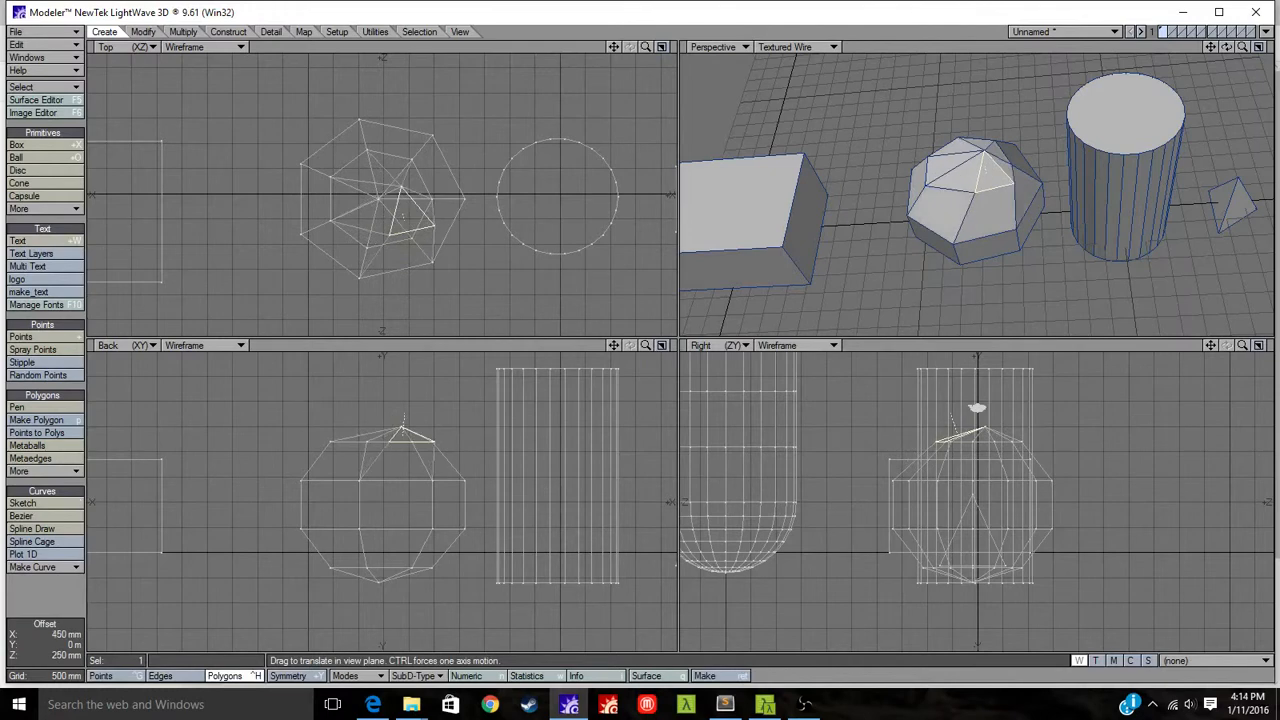
{"action": "mouse_move", "coordinate": [433, 428]}
{"action": "left_mouse_down"}
{"action": "mouse_move", "coordinate": [413, 468]}
{"action": "mouse_move", "coordinate": [421, 437]}
{"action": "left_mouse_up"}
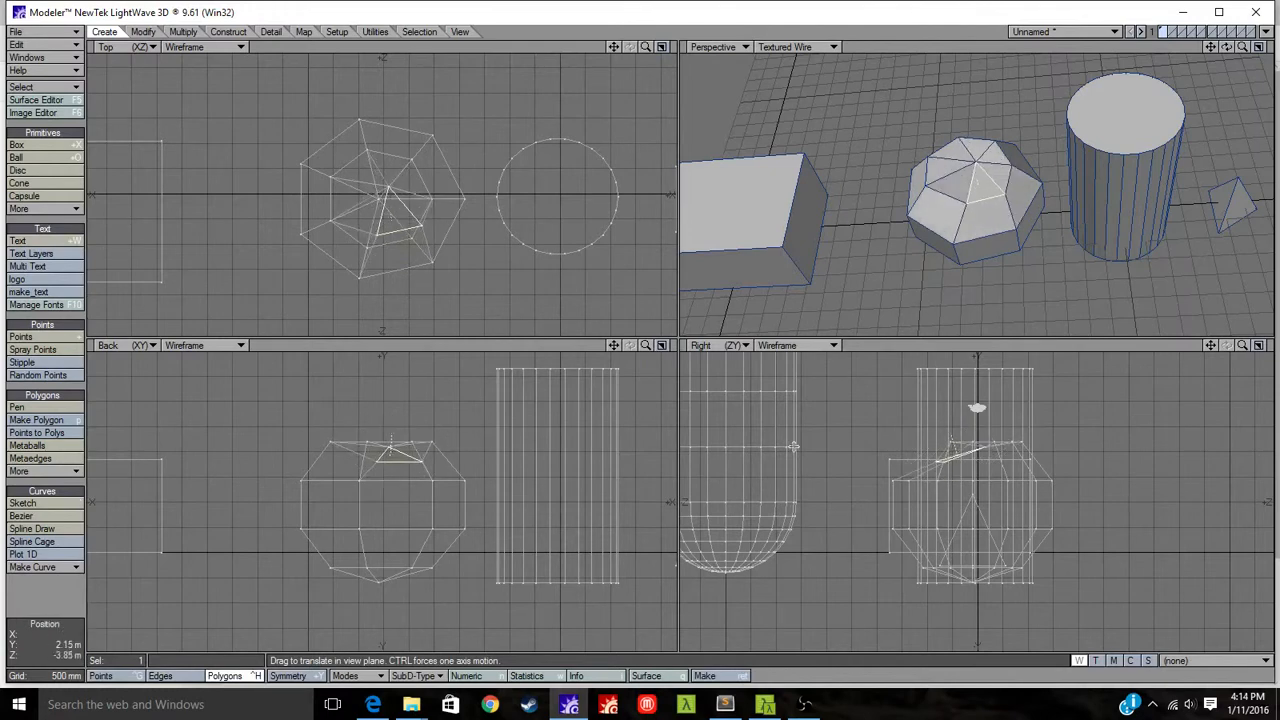
{"action": "left_click_drag", "start_coordinate": [951, 457], "coordinate": [958, 410]}
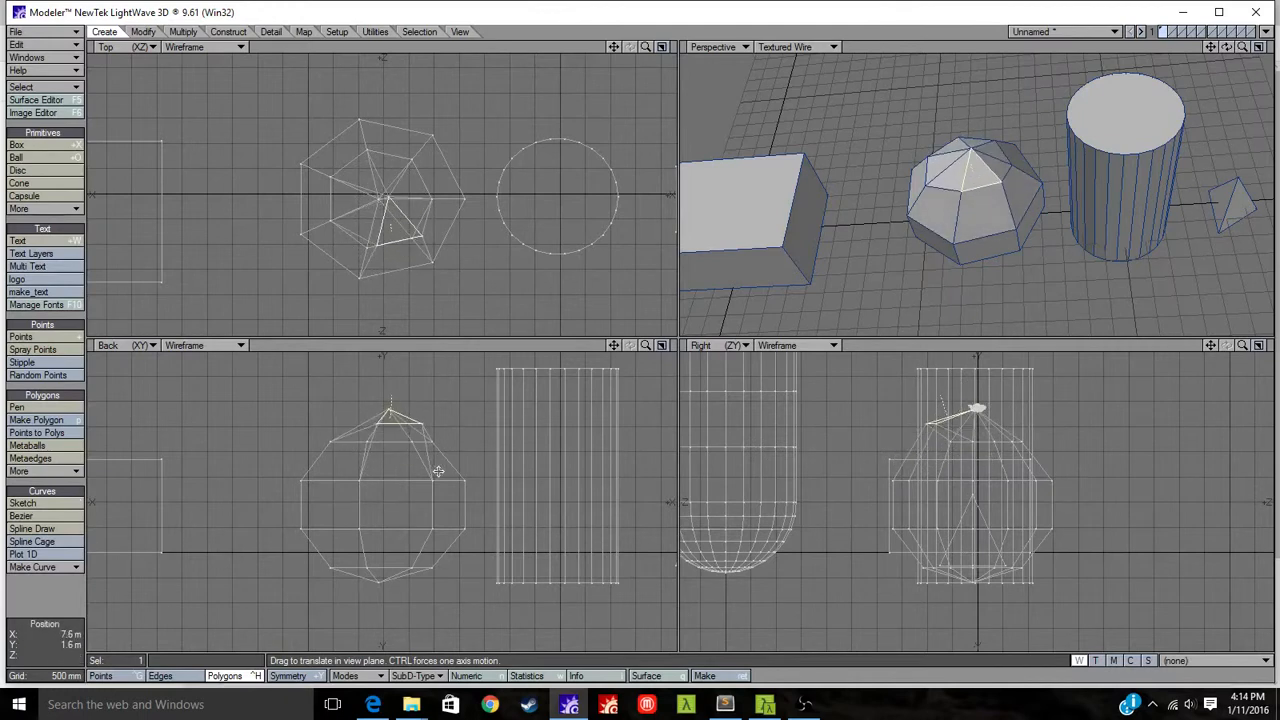
Rotate the ball's selected top polygon in the Right, Back and Perspective views, and clear its selection.
{"action": "key", "text": "y"}
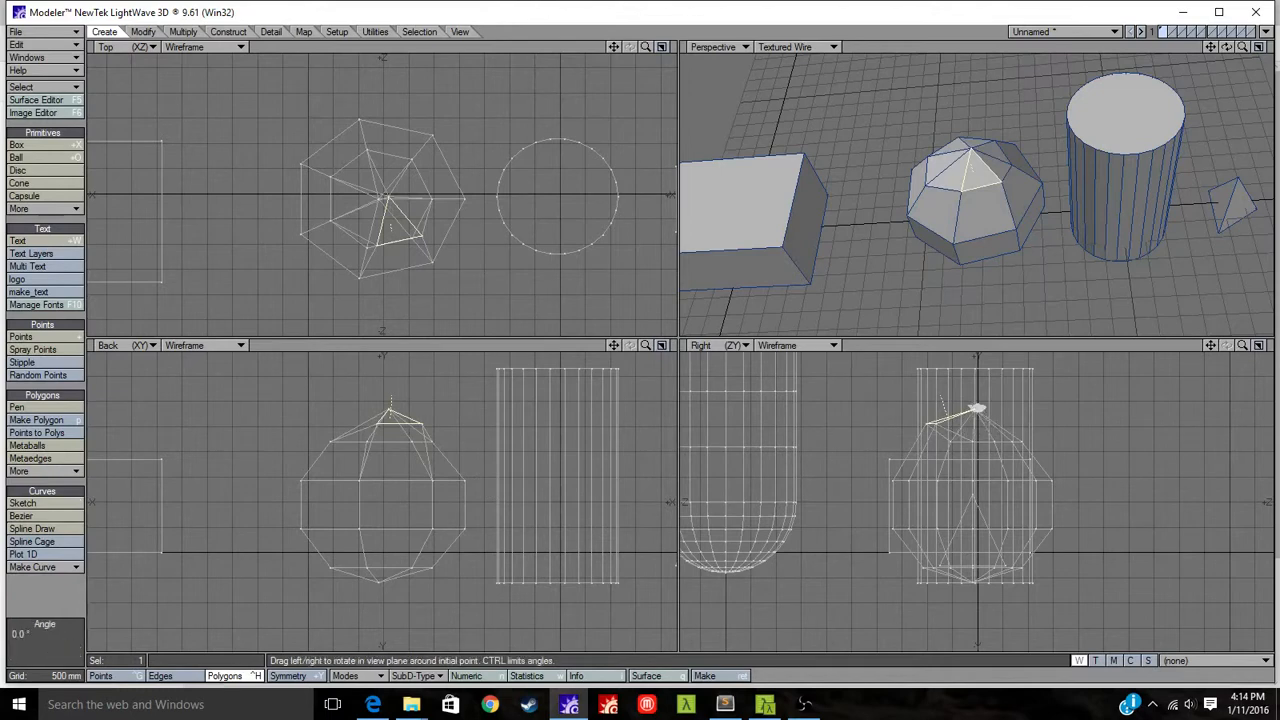
{"action": "left_click_drag", "start_coordinate": [975, 408], "coordinate": [923, 410]}
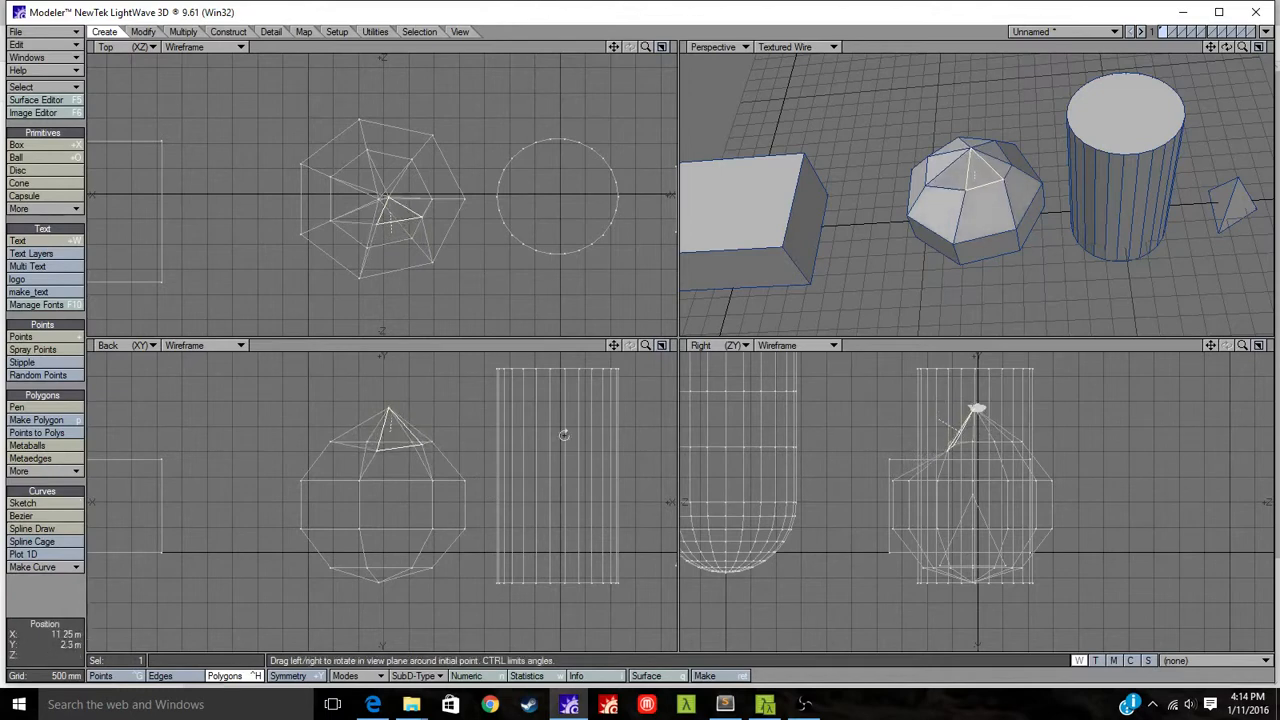
{"action": "left_click_drag", "start_coordinate": [388, 413], "coordinate": [410, 414]}
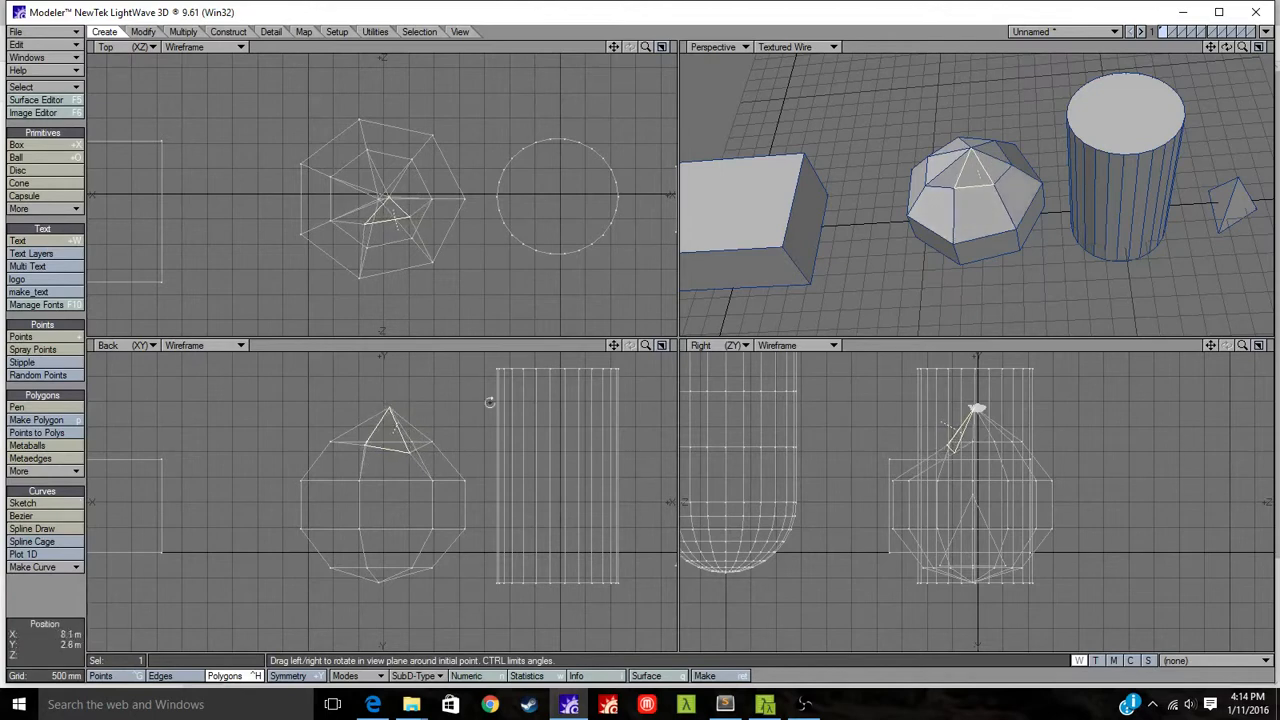
{"action": "left_click_drag", "start_coordinate": [840, 208], "coordinate": [1002, 229], "text": "alt"}
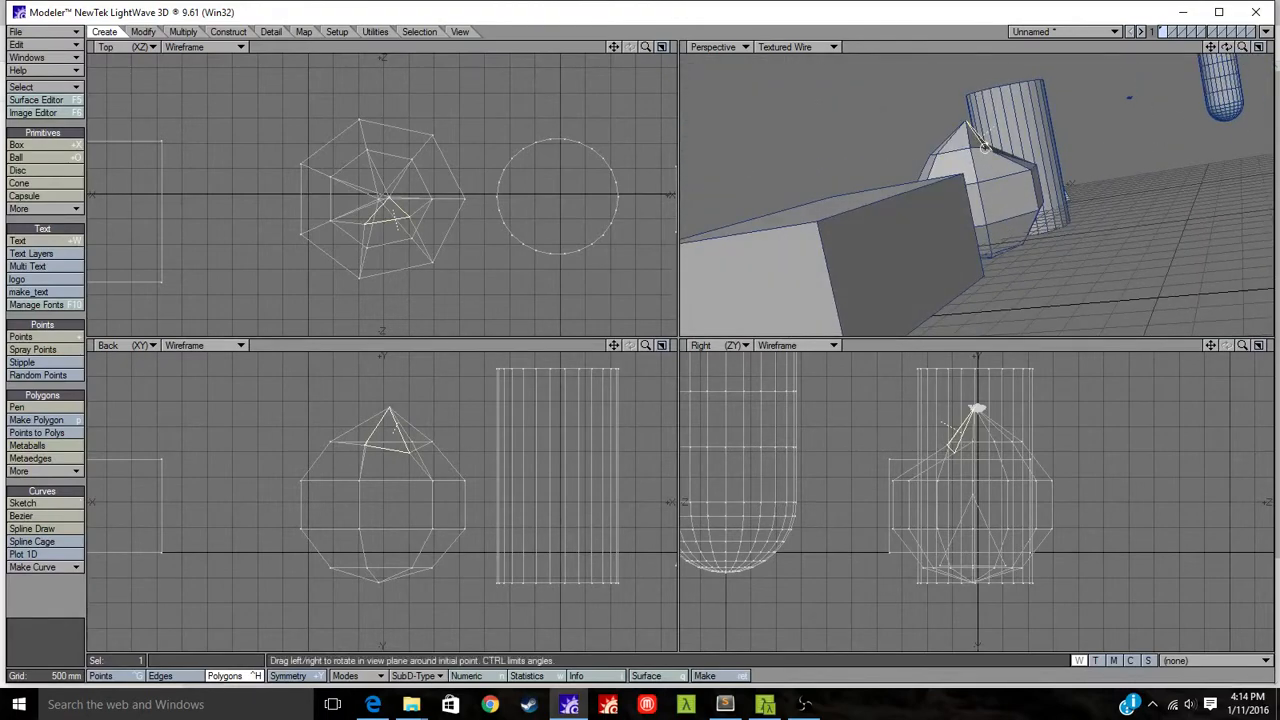
{"action": "left_click_drag", "start_coordinate": [985, 147], "coordinate": [952, 216]}
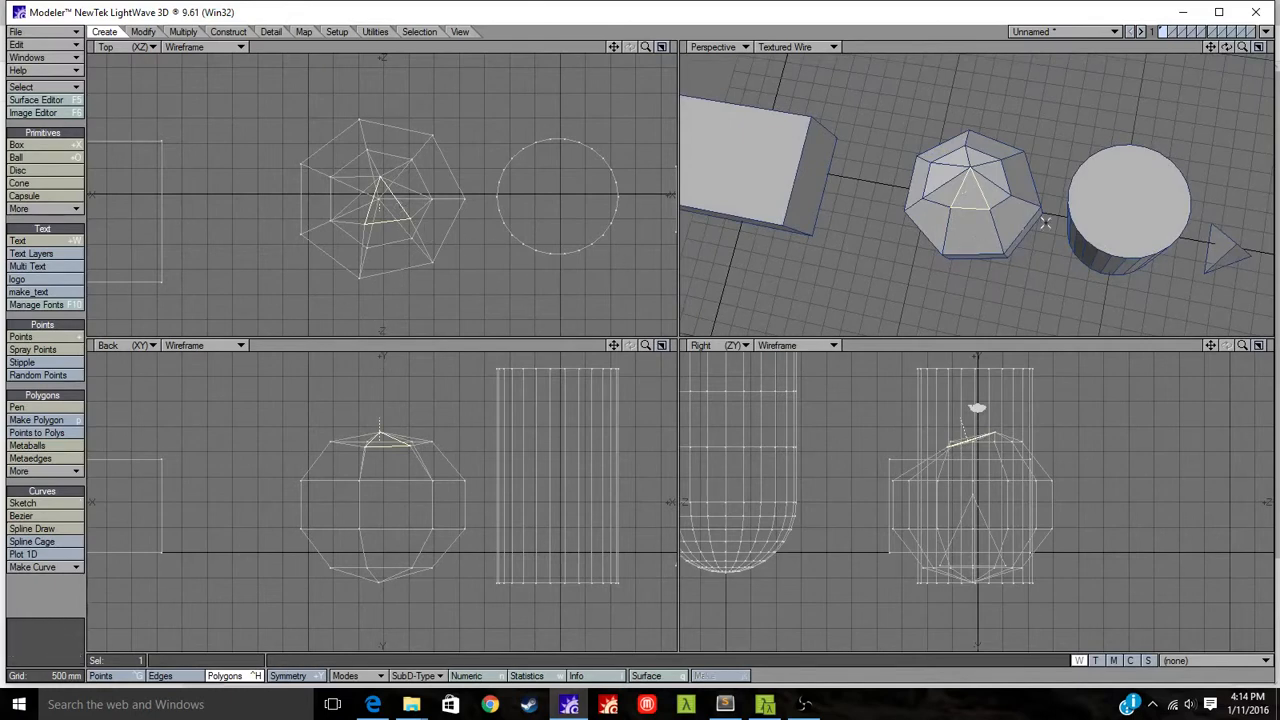
{"action": "left_click", "coordinate": [9, 611]}
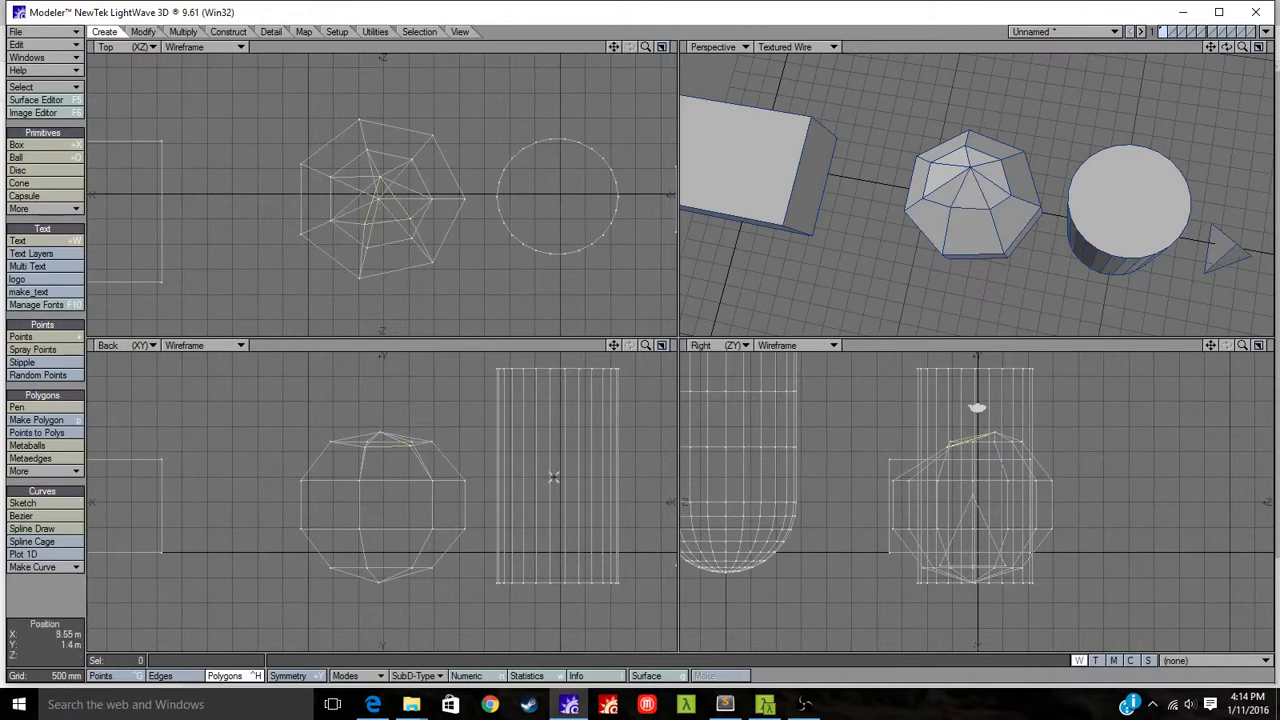
Select the whole cylinder through its connected polygons and stretch it into a much taller, narrower column with a round cross-section.
{"action": "mouse_move", "coordinate": [592, 411]}
{"action": "left_mouse_down"}
{"action": "mouse_move", "coordinate": [553, 445]}
{"action": "mouse_move", "coordinate": [528, 443]}
{"action": "left_mouse_up"}
{"action": "key", "text": "bracketright"}
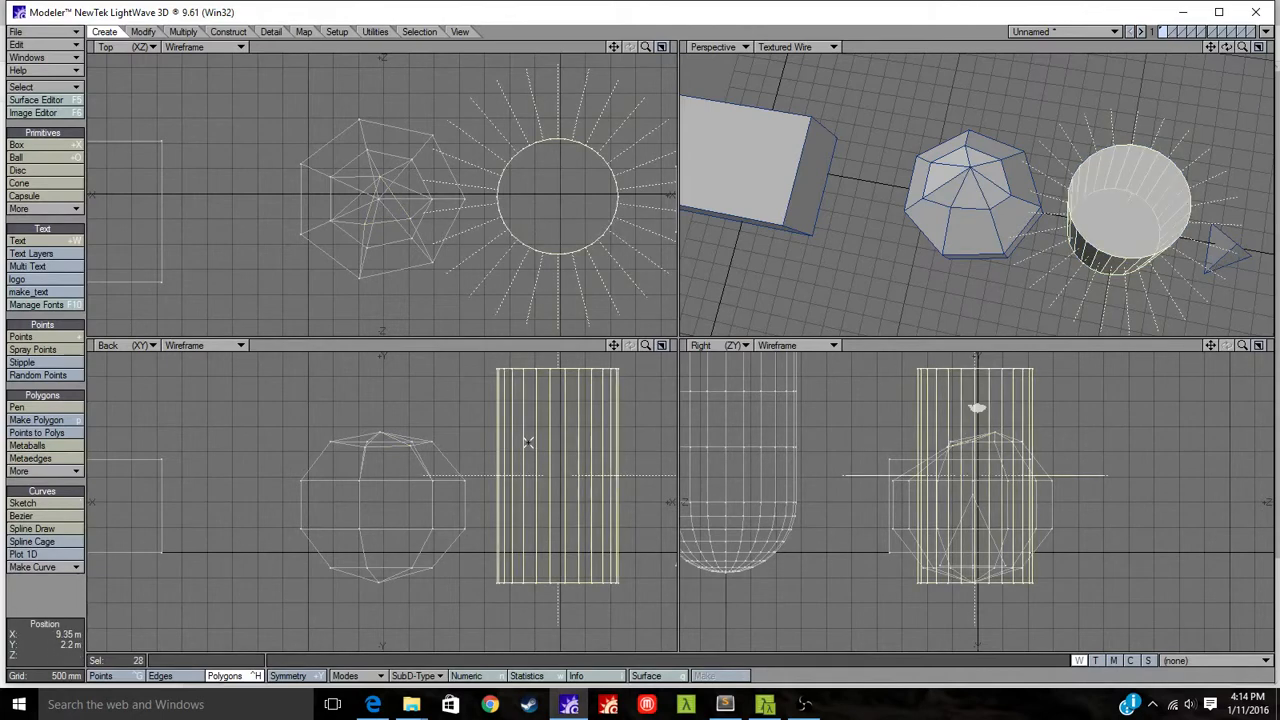
{"action": "key", "text": "h"}
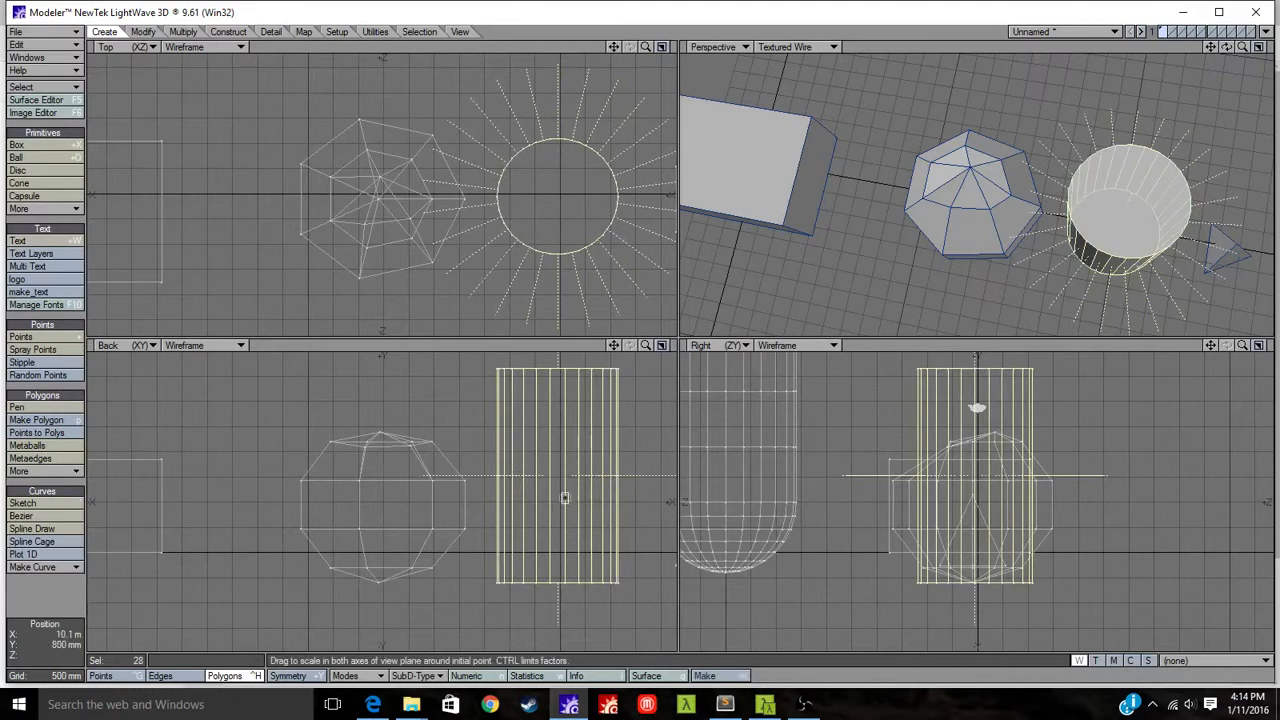
{"action": "mouse_move", "coordinate": [564, 485]}
{"action": "left_mouse_down"}
{"action": "mouse_move", "coordinate": [536, 474]}
{"action": "mouse_move", "coordinate": [580, 496]}
{"action": "left_mouse_up"}
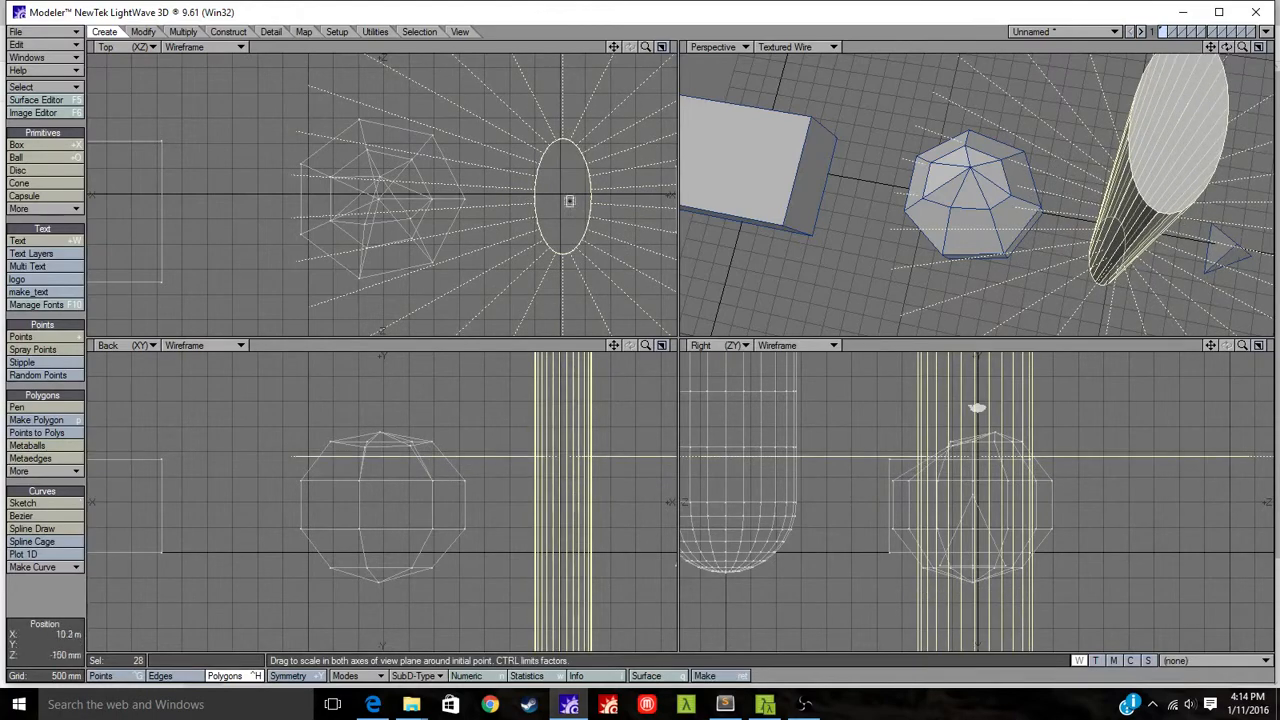
{"action": "left_click_drag", "start_coordinate": [563, 191], "coordinate": [582, 214]}
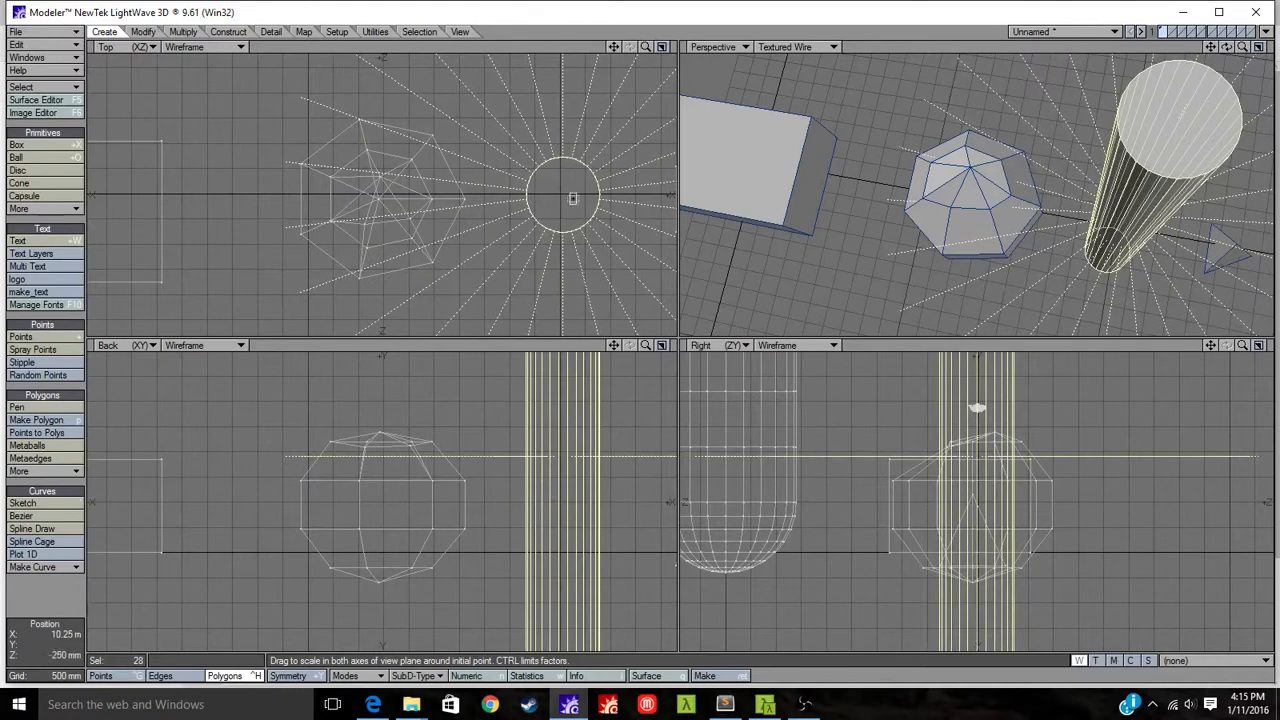
Stretch the cylinder into a much shorter shape, adjusting its width until its cross-section is round again.
{"action": "left_click_drag", "start_coordinate": [972, 462], "coordinate": [963, 519]}
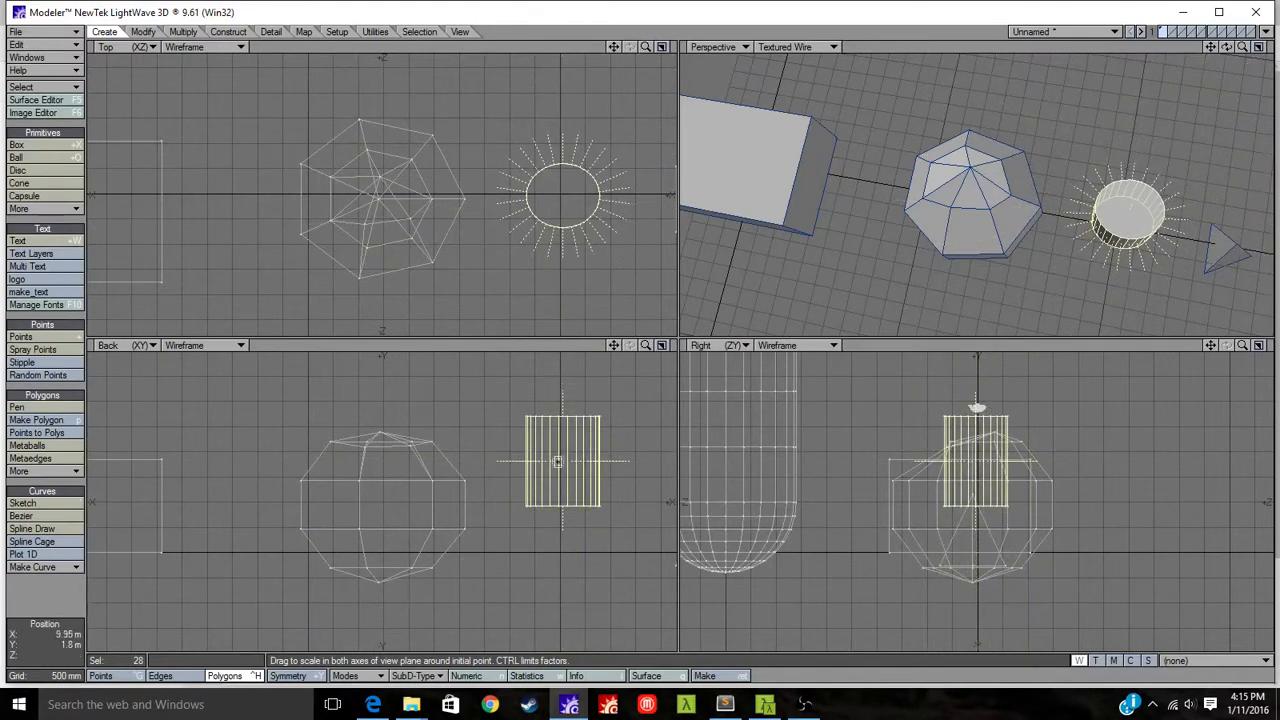
{"action": "left_click_drag", "start_coordinate": [587, 488], "coordinate": [532, 330]}
{"action": "left_click_drag", "start_coordinate": [526, 253], "coordinate": [578, 484]}
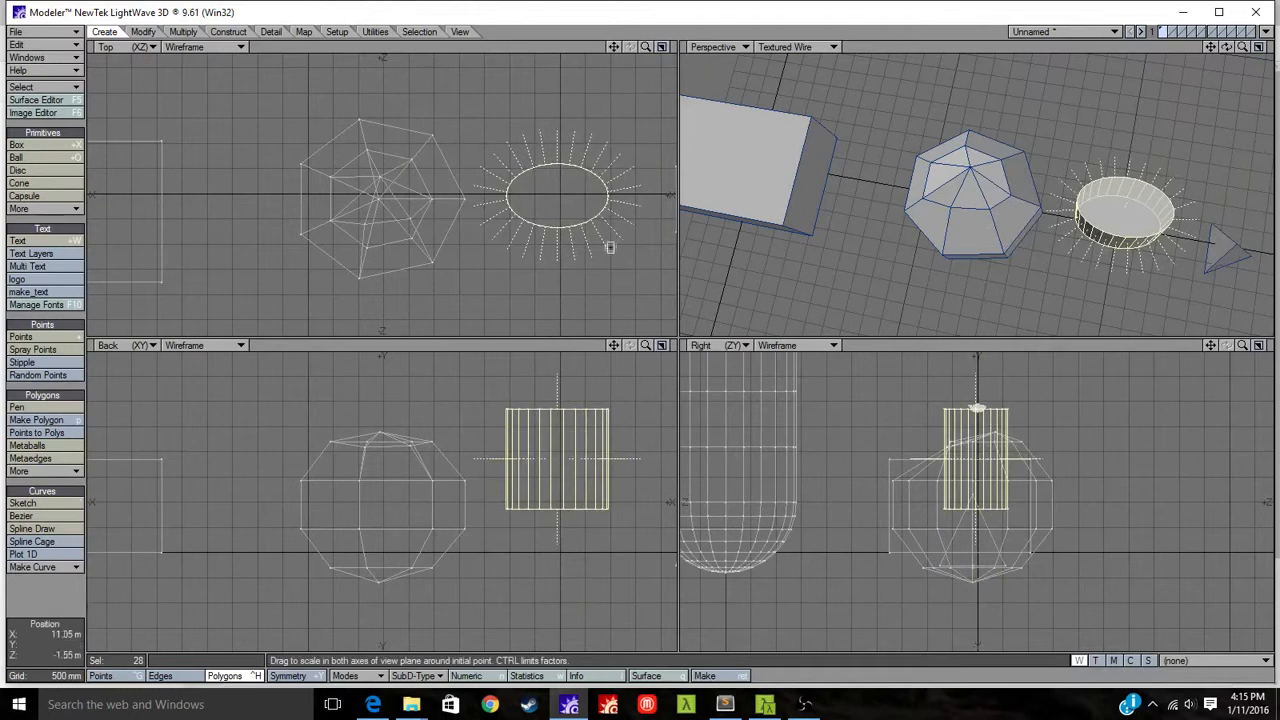
{"action": "left_click_drag", "start_coordinate": [557, 195], "coordinate": [540, 199]}
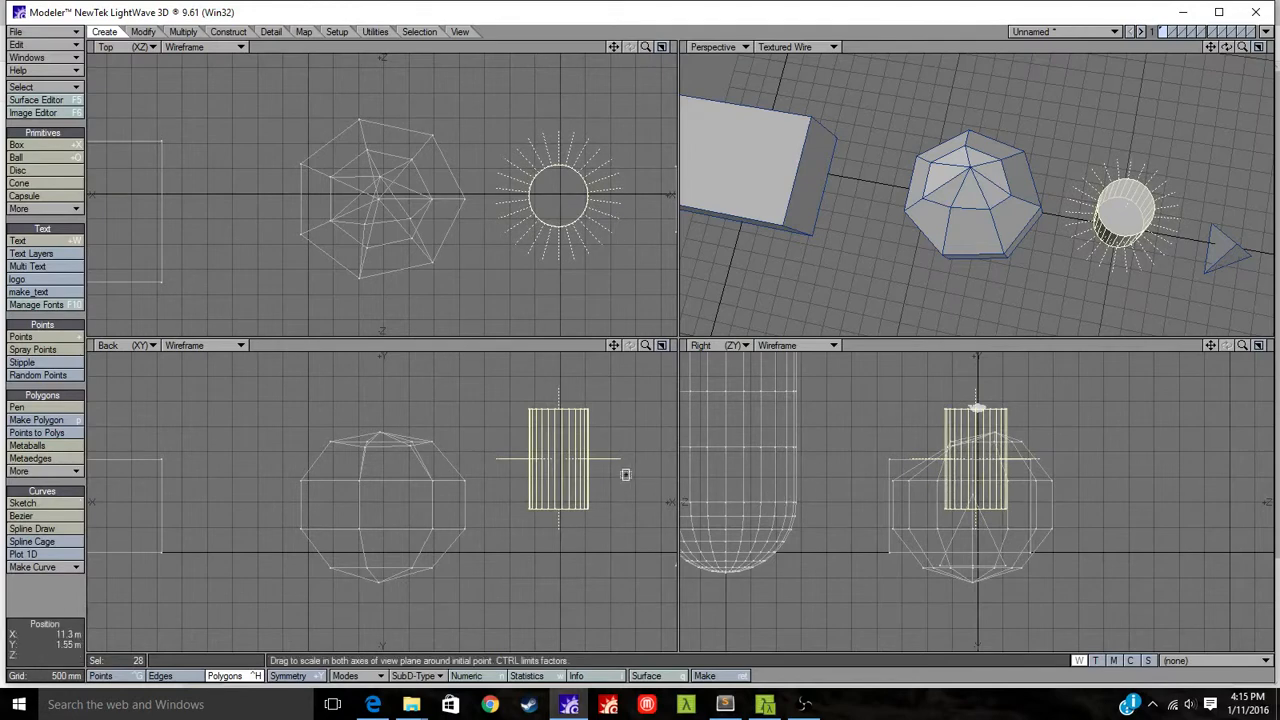
Scale the cylinder down uniformly to a small size, move it near the ground between the ball and cone, and deselect it.
{"action": "key", "text": "shift+h"}
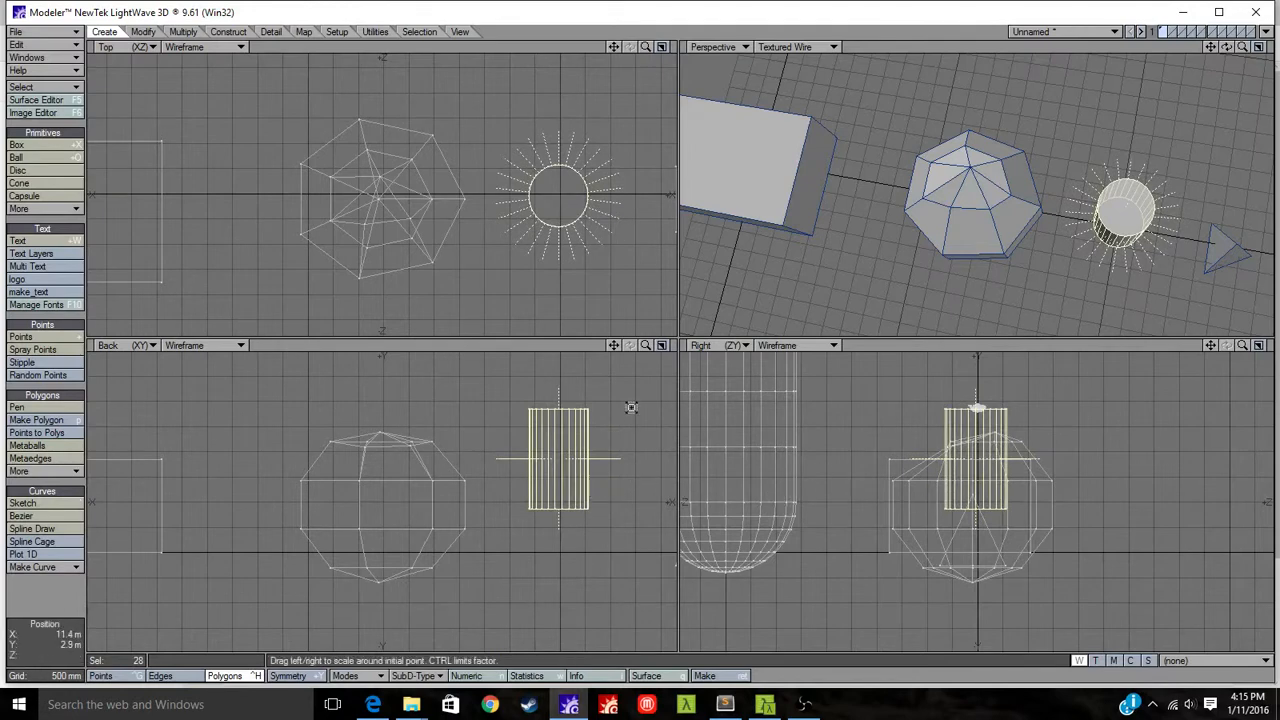
{"action": "left_click_drag", "start_coordinate": [614, 400], "coordinate": [547, 402]}
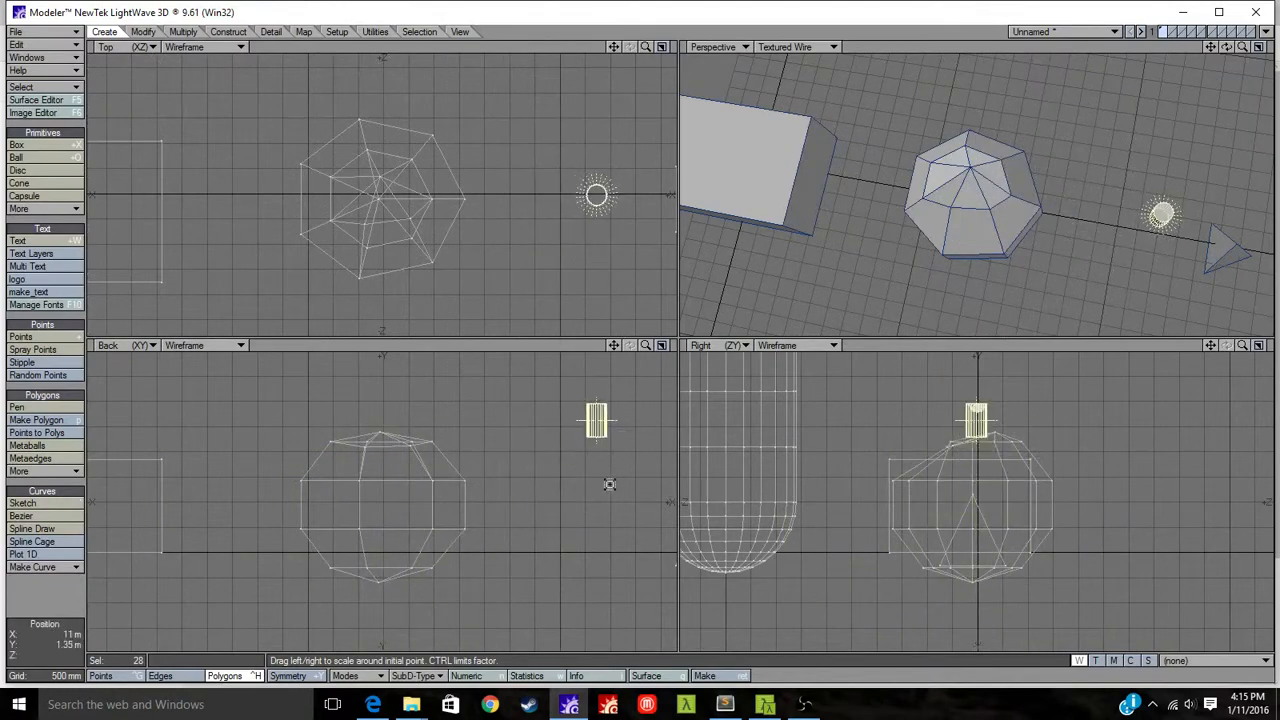
{"action": "key", "text": "t"}
{"action": "left_click_drag", "start_coordinate": [603, 455], "coordinate": [578, 561]}
{"action": "key", "text": "space"}
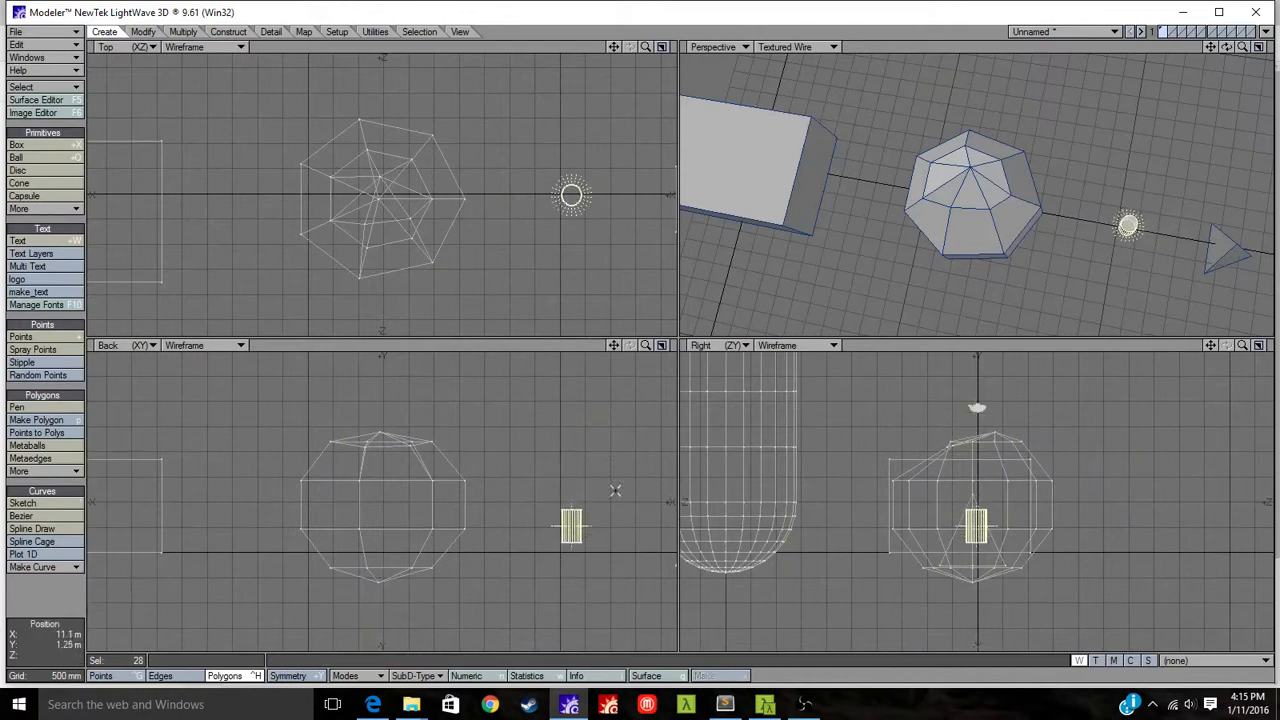
{"action": "mouse_move", "coordinate": [620, 503]}
{"action": "right_mouse_down"}
{"action": "mouse_move", "coordinate": [637, 612]}
{"action": "mouse_move", "coordinate": [638, 585]}
{"action": "right_mouse_up"}
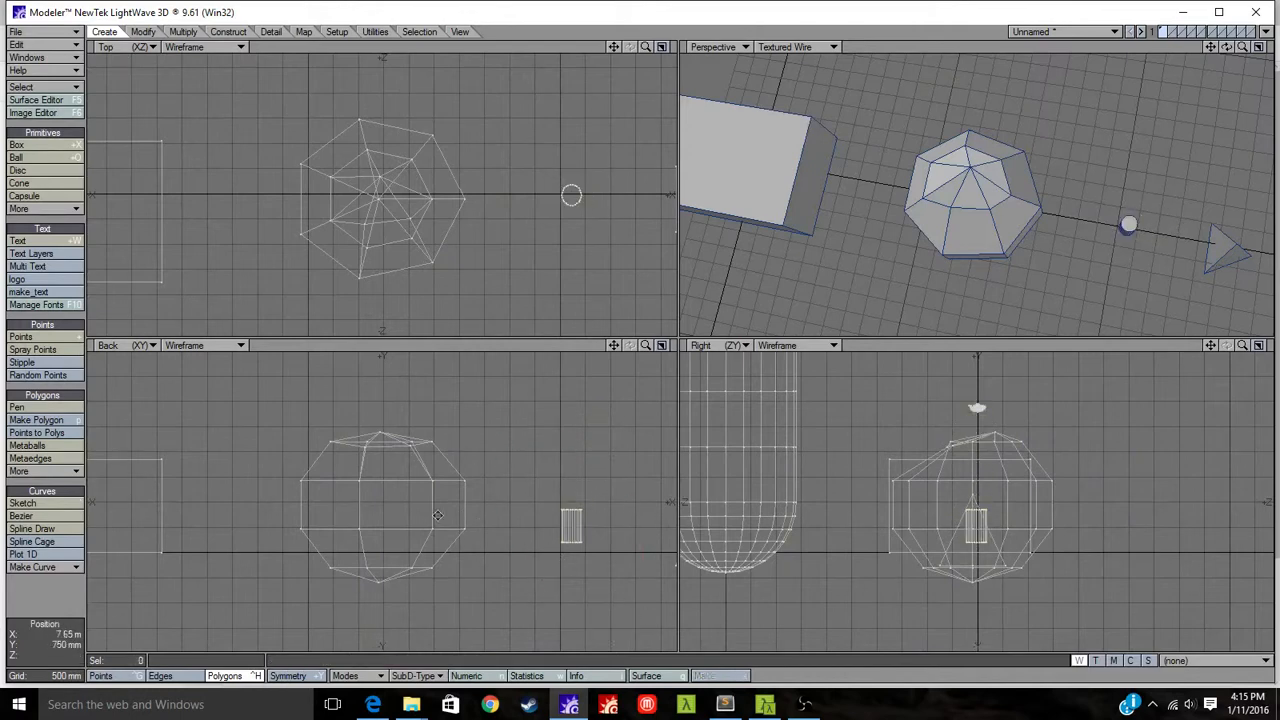
{"action": "left_click_drag", "start_coordinate": [366, 504], "coordinate": [530, 520], "text": "alt+shift"}
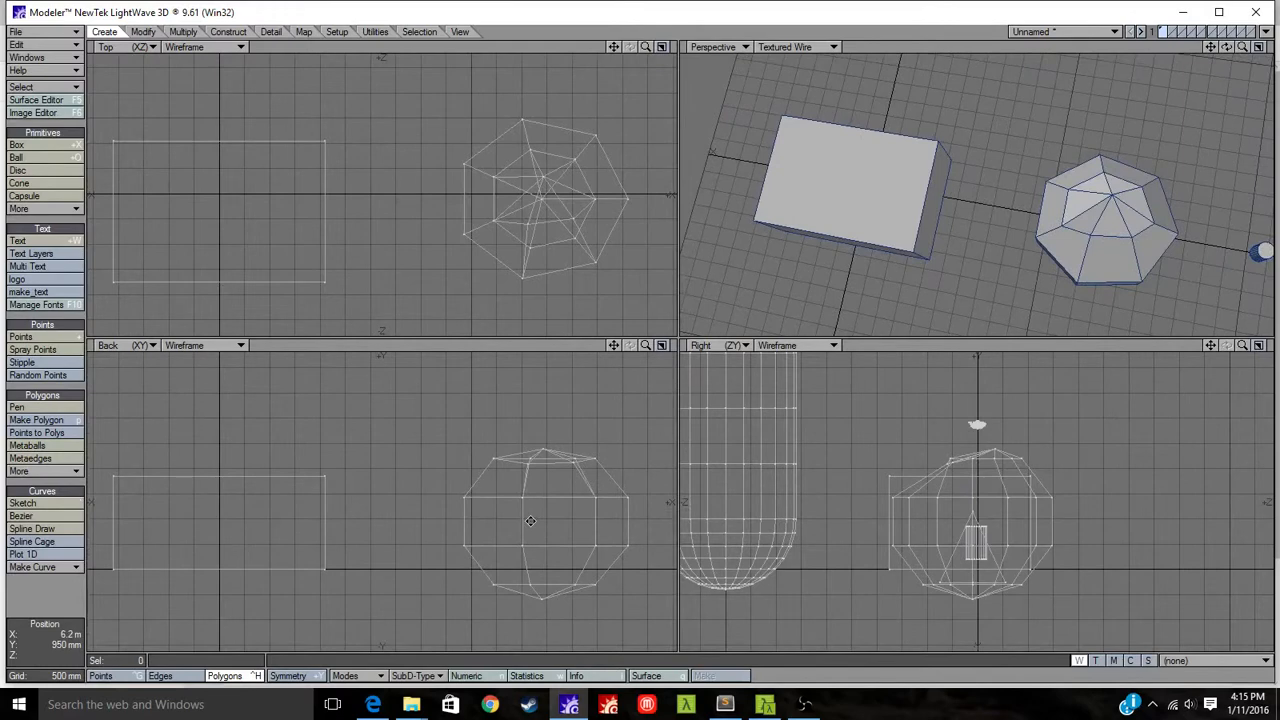
{"action": "left_click_drag", "start_coordinate": [450, 467], "coordinate": [376, 504], "text": "alt"}
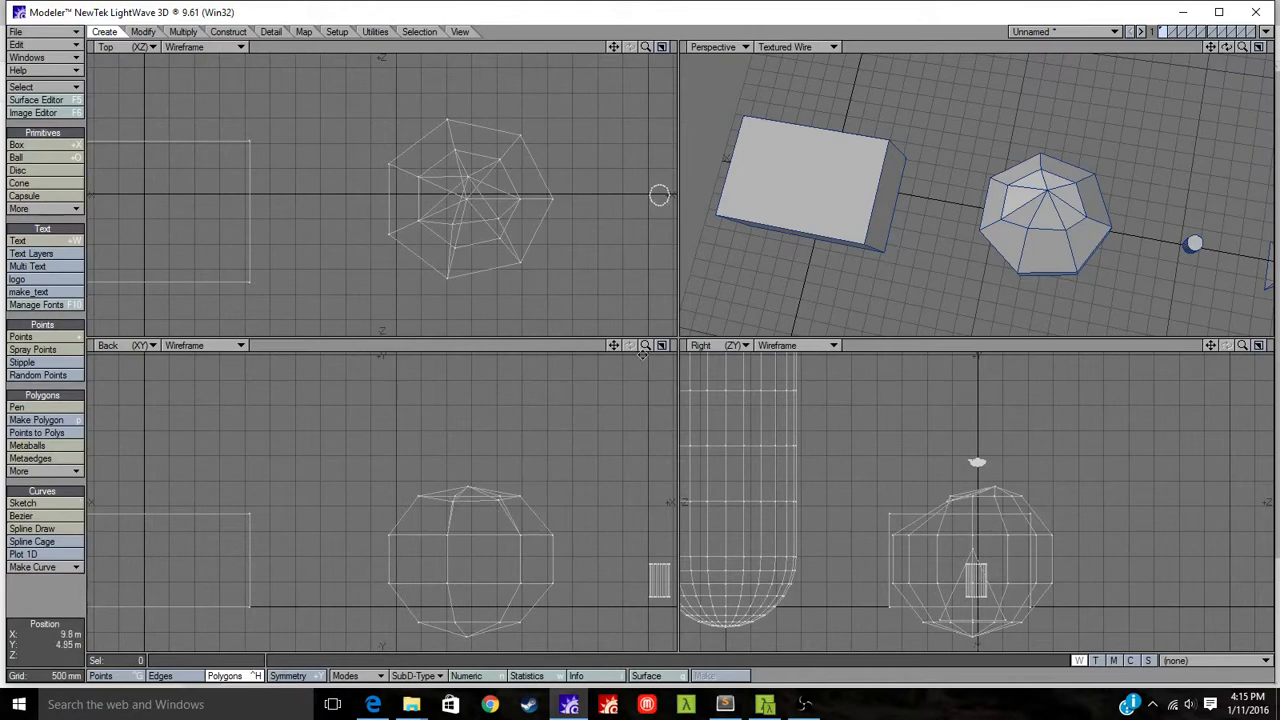
{"action": "left_click_drag", "start_coordinate": [862, 220], "coordinate": [1014, 256], "text": "alt"}
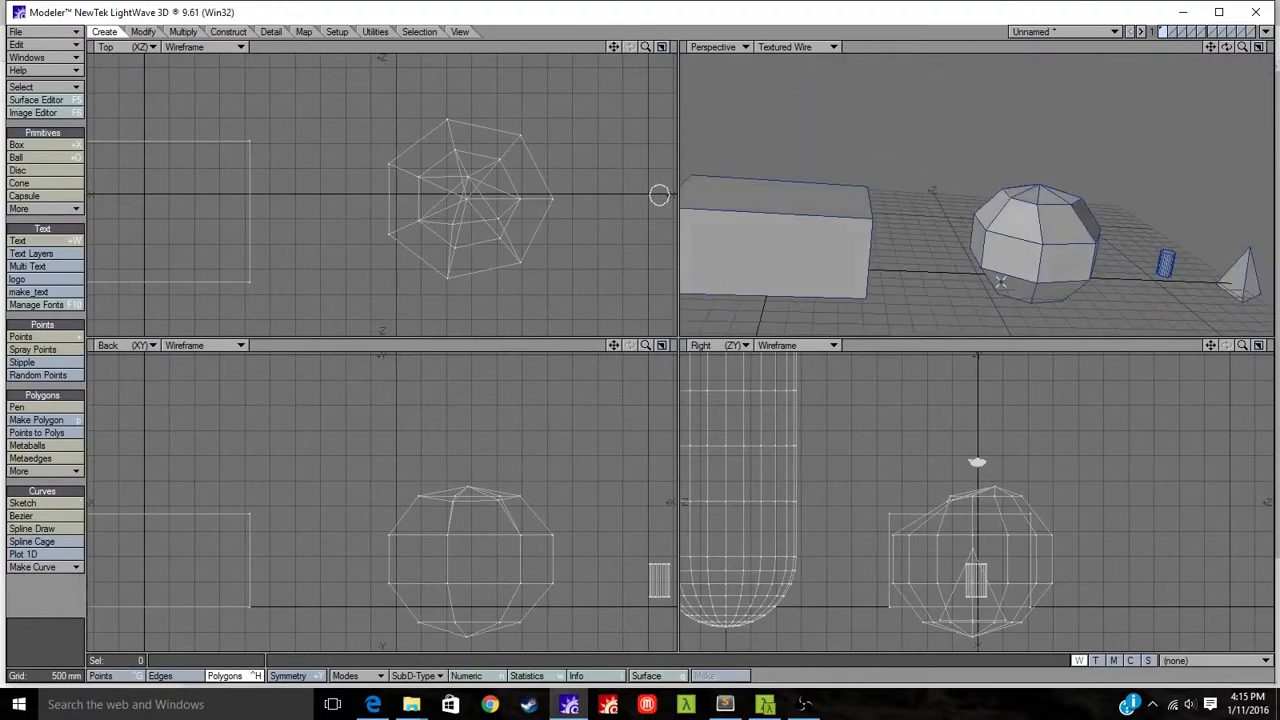
{"action": "scroll", "coordinate": [945, 299], "scroll_direction": "down", "scroll_amount": 2}
{"action": "left_click_drag", "start_coordinate": [858, 241], "coordinate": [981, 256], "text": "alt"}
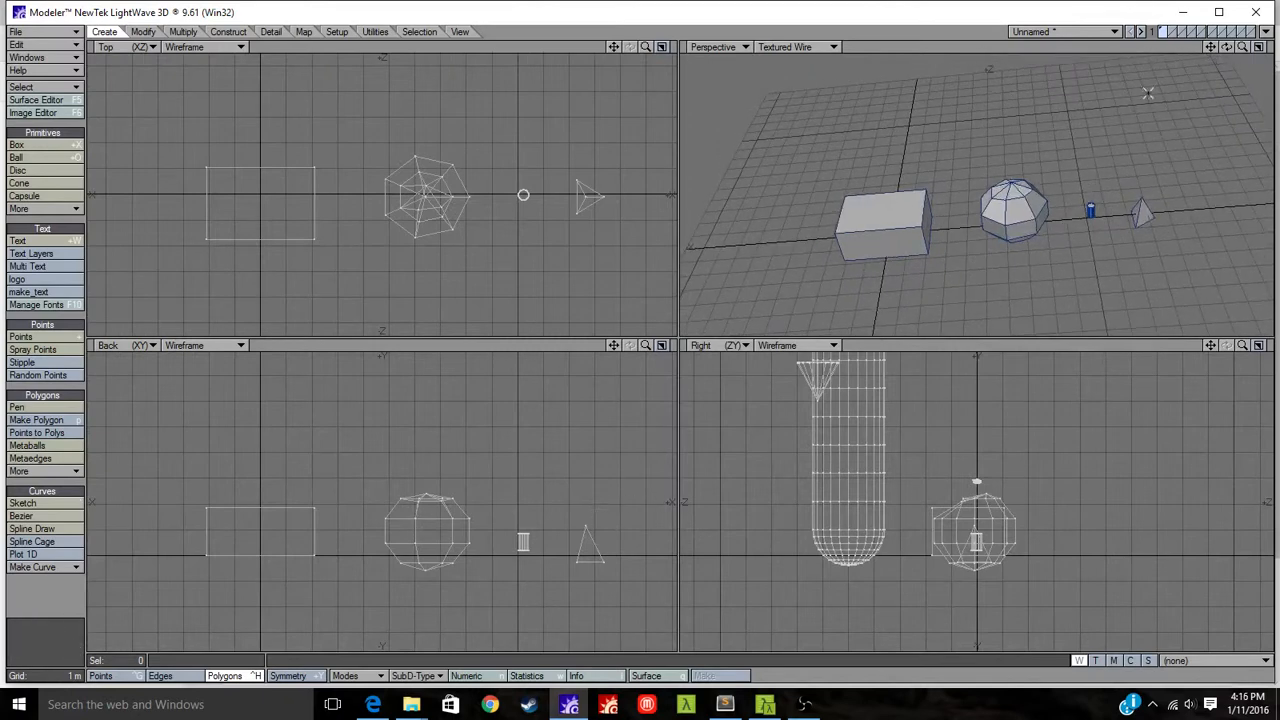
On the second layer, create a long box along X, centred at about X 4.8 m, Y 3 m, Z 350 mm.
{"action": "left_click", "coordinate": [1176, 36]}
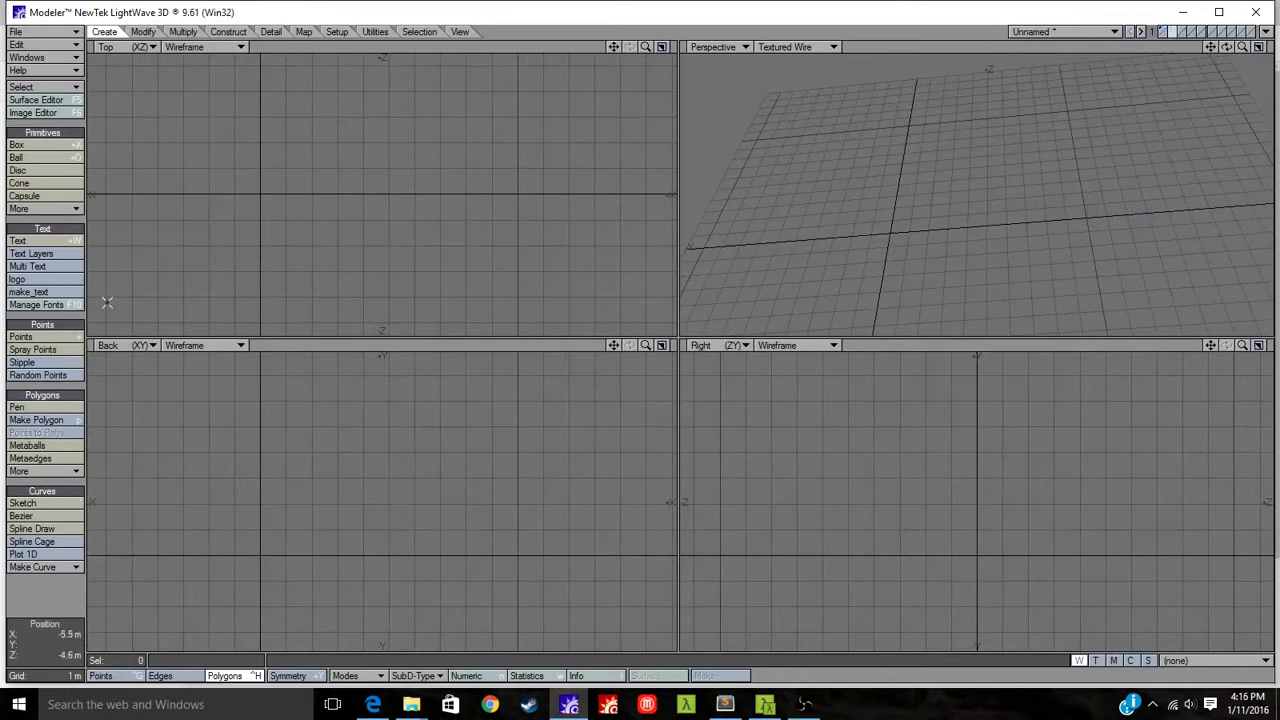
{"action": "left_click", "coordinate": [44, 148]}
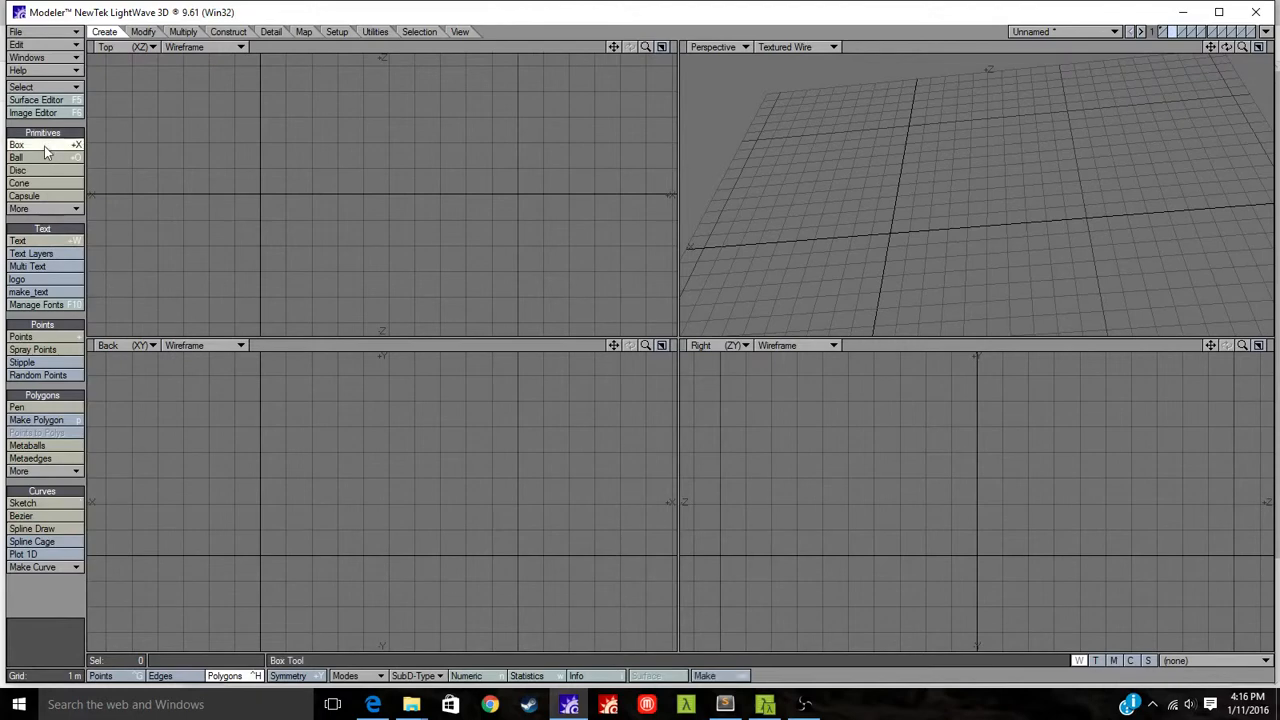
{"action": "left_click_drag", "start_coordinate": [251, 130], "coordinate": [522, 240]}
{"action": "left_click_drag", "start_coordinate": [436, 416], "coordinate": [383, 475]}
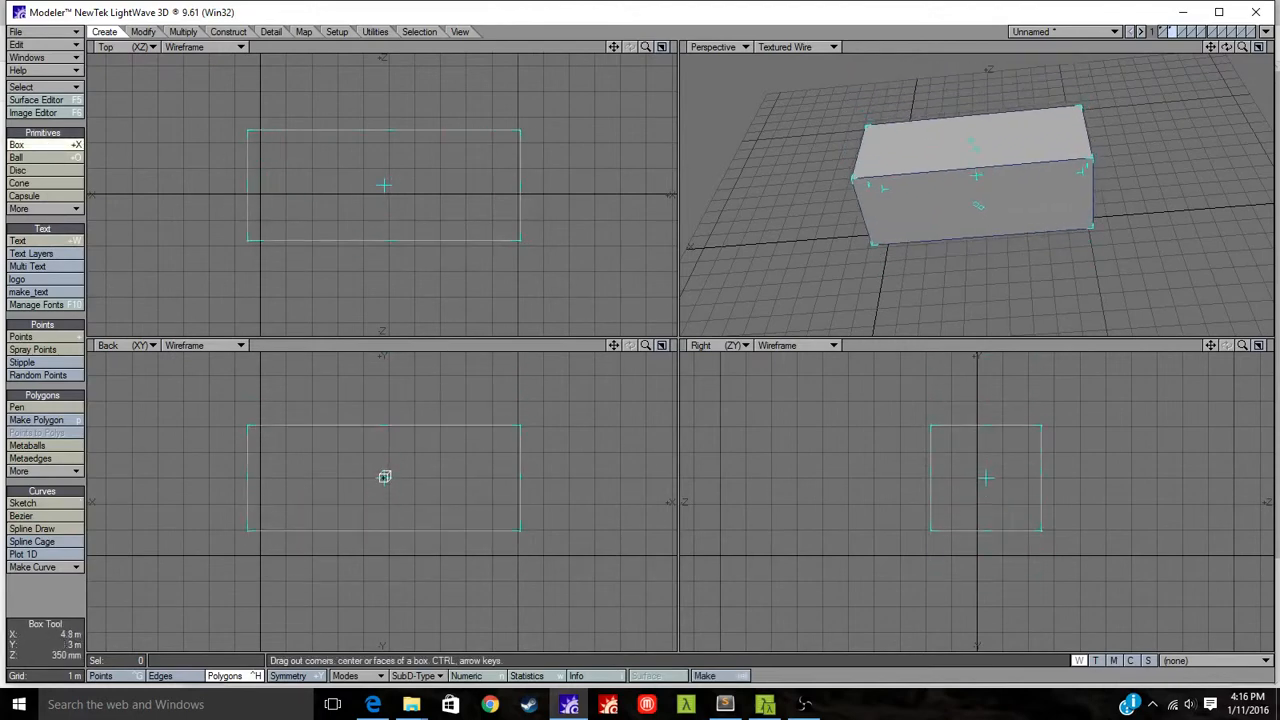
{"action": "key", "text": "space"}
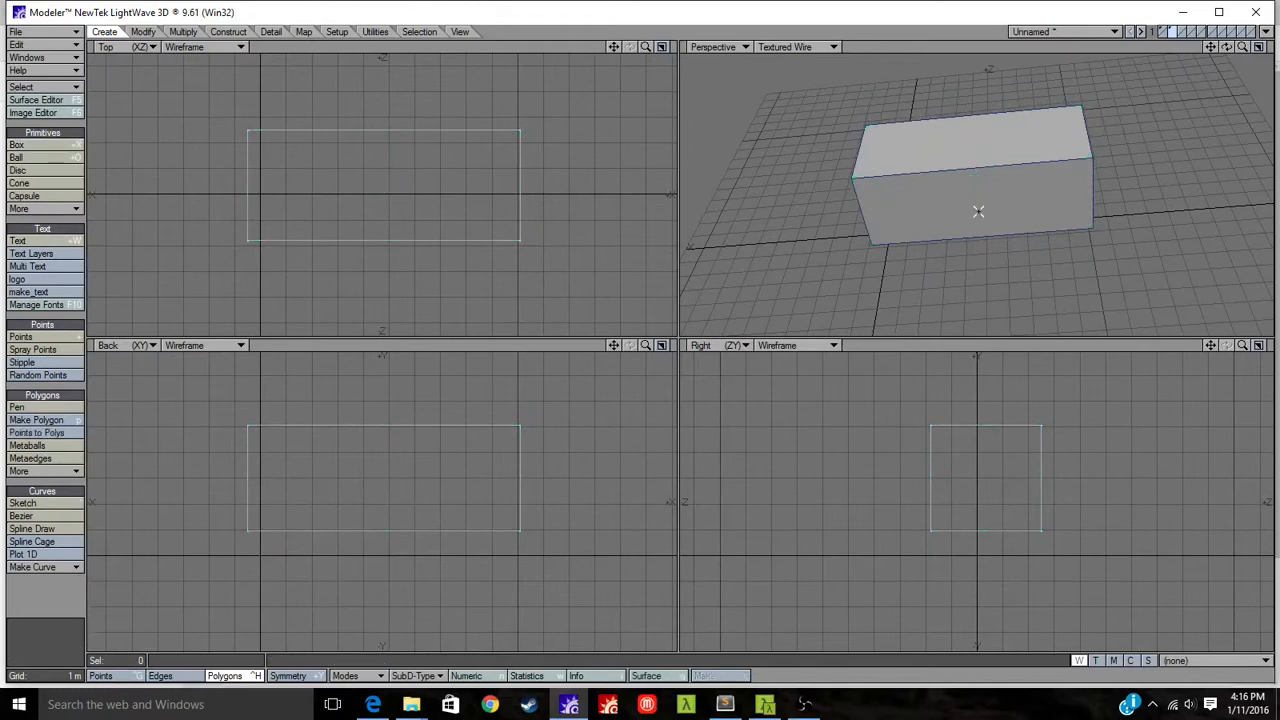
Select the box's +X end polygon, smooth shift it, and move it outward along X to add a new section.
{"action": "left_click_drag", "start_coordinate": [1104, 145], "coordinate": [894, 220], "text": "alt"}
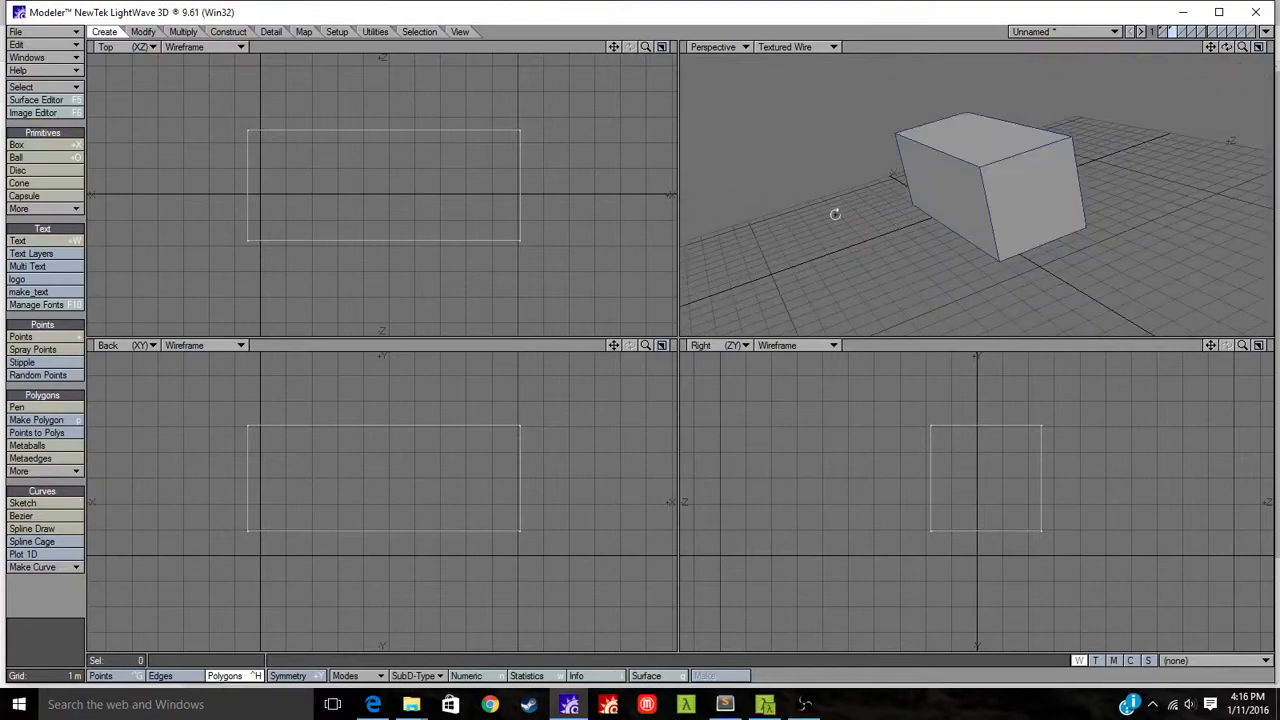
{"action": "left_click_drag", "start_coordinate": [1087, 183], "coordinate": [1050, 211], "text": "alt"}
{"action": "left_click", "coordinate": [1046, 193]}
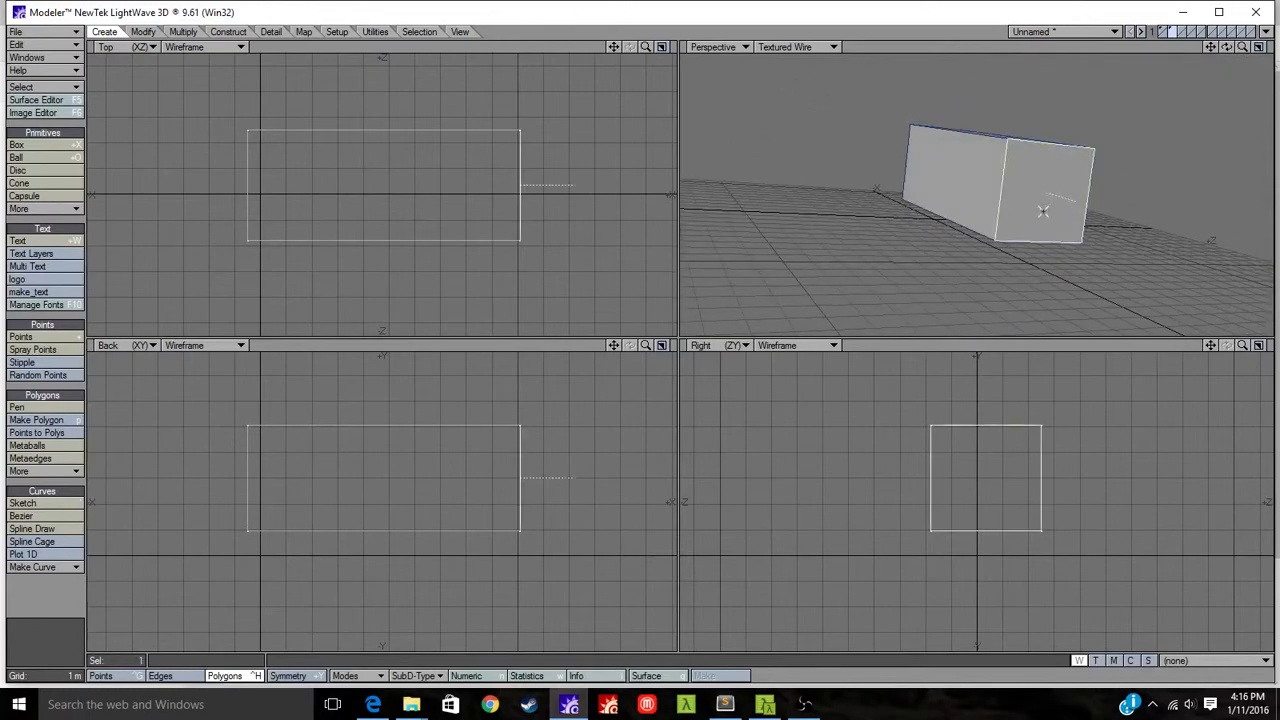
{"action": "left_click_drag", "start_coordinate": [1004, 263], "coordinate": [1008, 228], "text": "alt"}
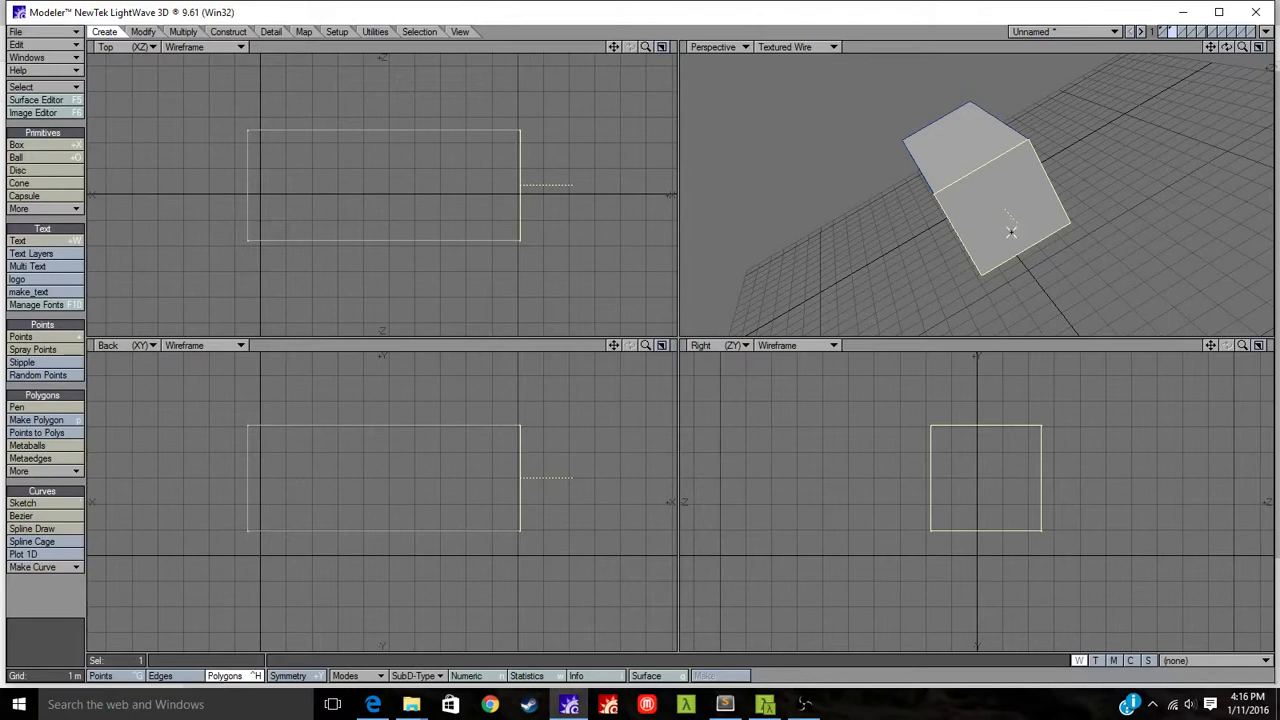
{"action": "key", "text": "f"}
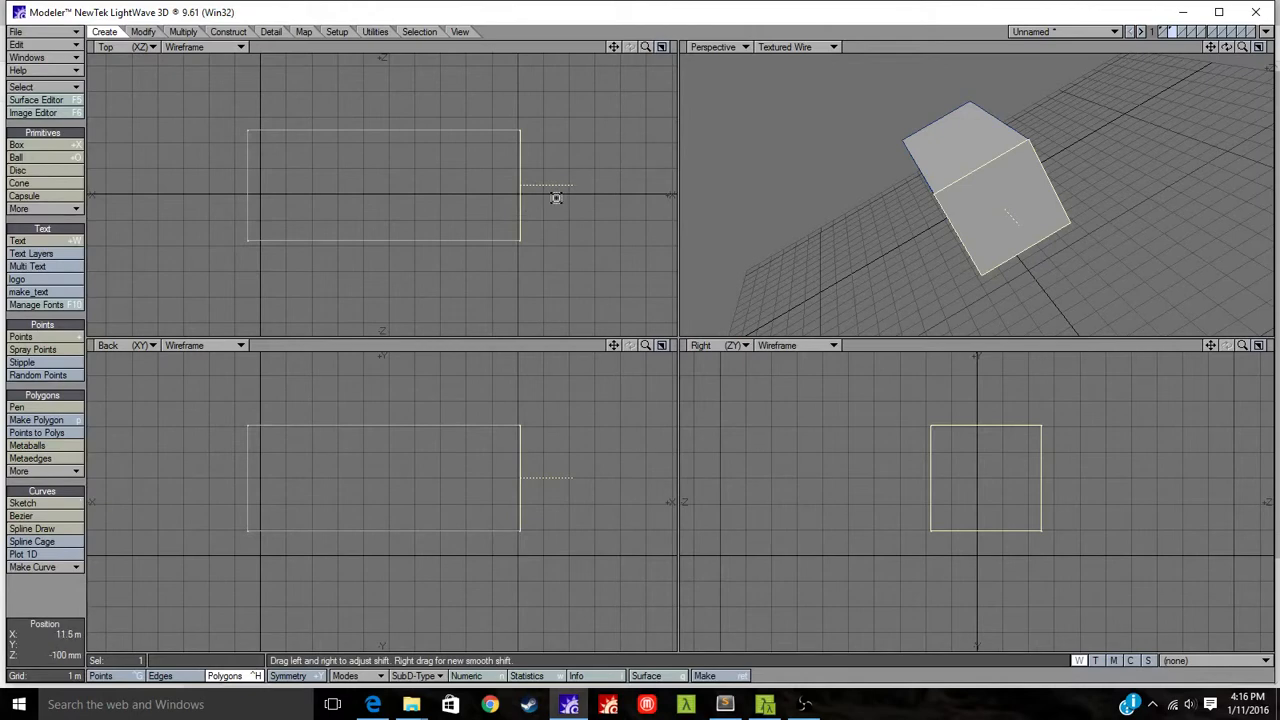
{"action": "key", "text": "t"}
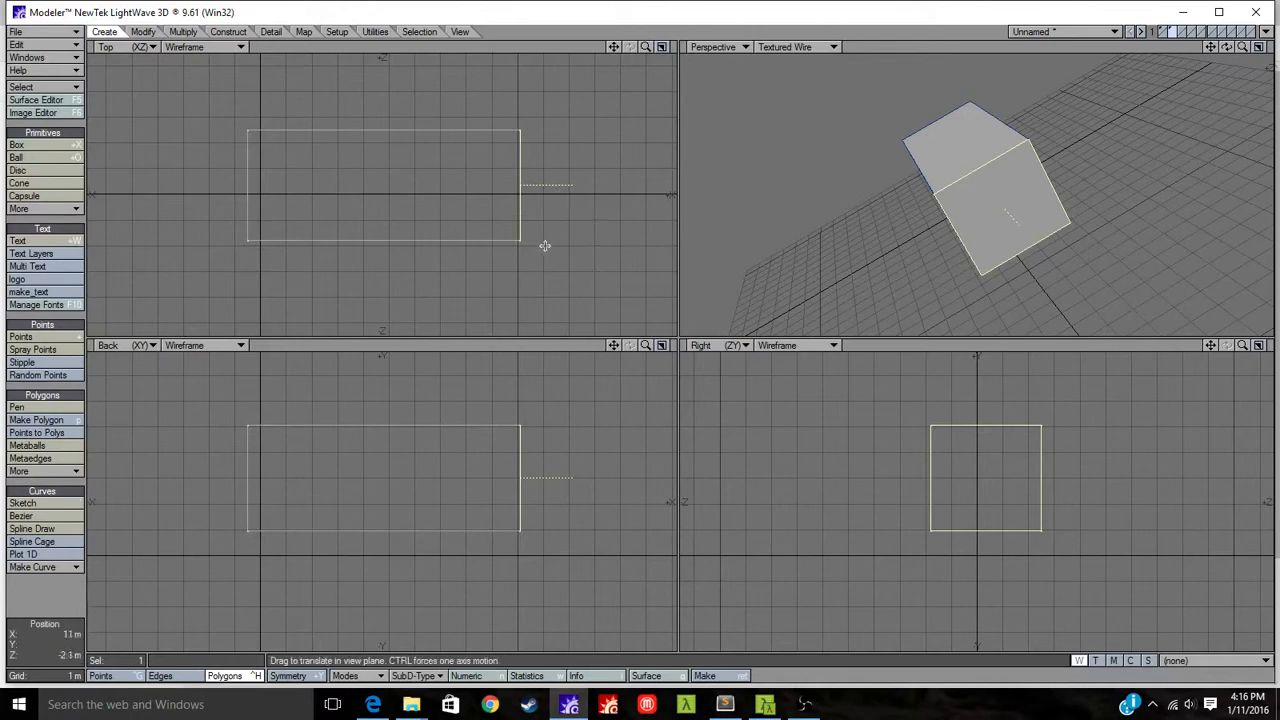
{"action": "left_click_drag", "start_coordinate": [545, 245], "coordinate": [635, 247]}
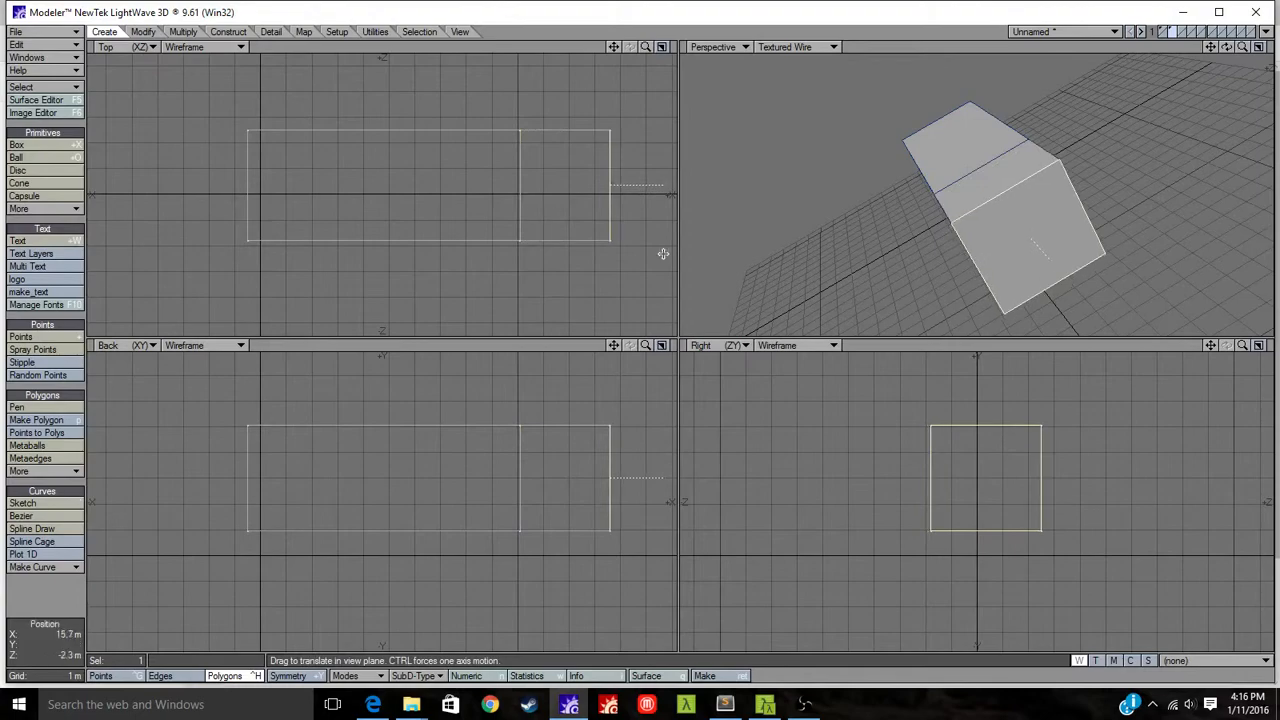
Smooth shift the selected end polygon again and move it 2 m along X to form a second section.
{"action": "left_click_drag", "start_coordinate": [783, 131], "coordinate": [929, 237], "text": "alt"}
{"action": "left_click_drag", "start_coordinate": [883, 194], "coordinate": [1026, 240], "text": "alt"}
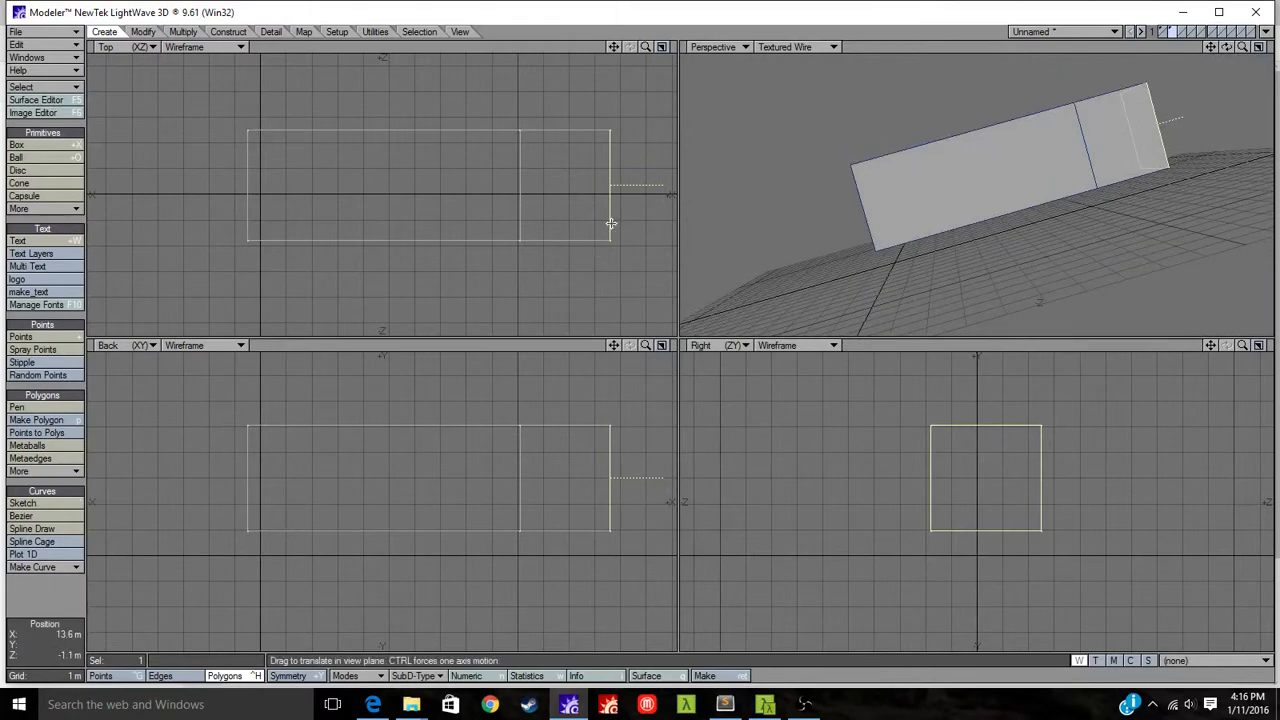
{"action": "key", "text": "f"}
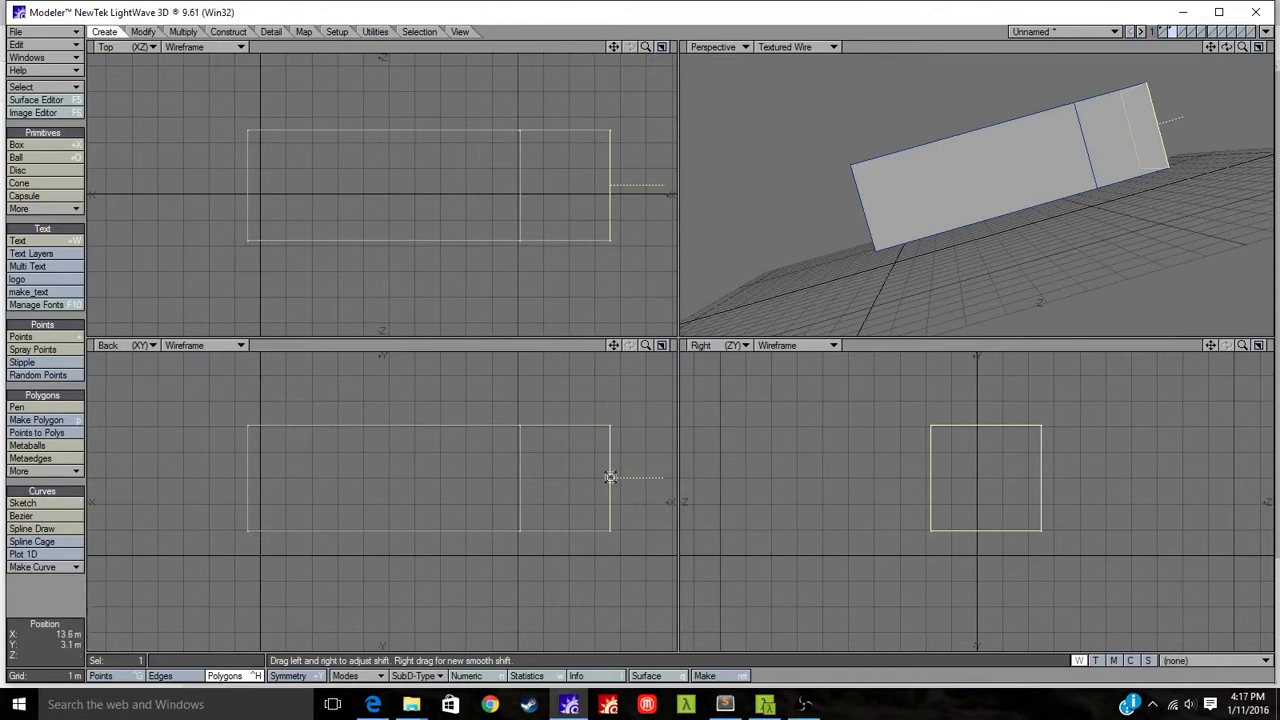
{"action": "left_click", "coordinate": [610, 477]}
{"action": "key", "text": "t"}
{"action": "left_click_drag", "start_coordinate": [604, 474], "coordinate": [656, 474]}
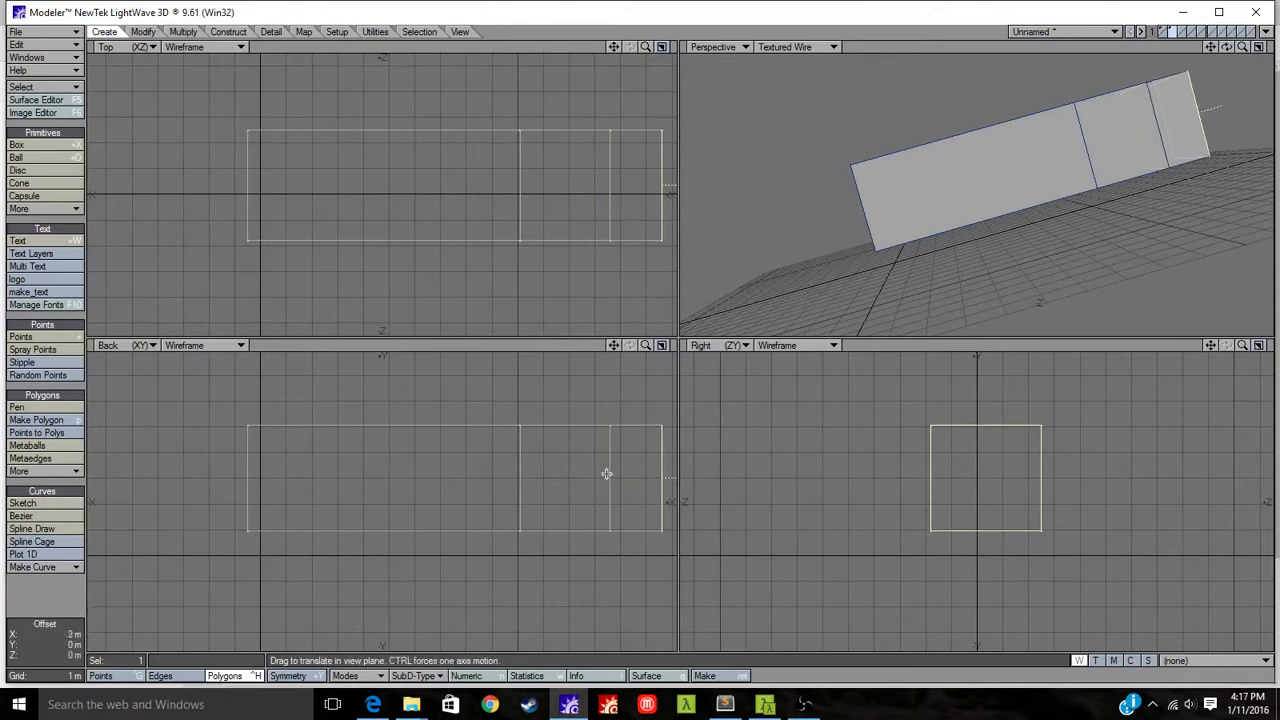
Add a third section by adjusting the smooth shift distance directly on the end polygon, and clear the selection.
{"action": "left_click_drag", "start_coordinate": [534, 459], "coordinate": [345, 482], "text": "alt"}
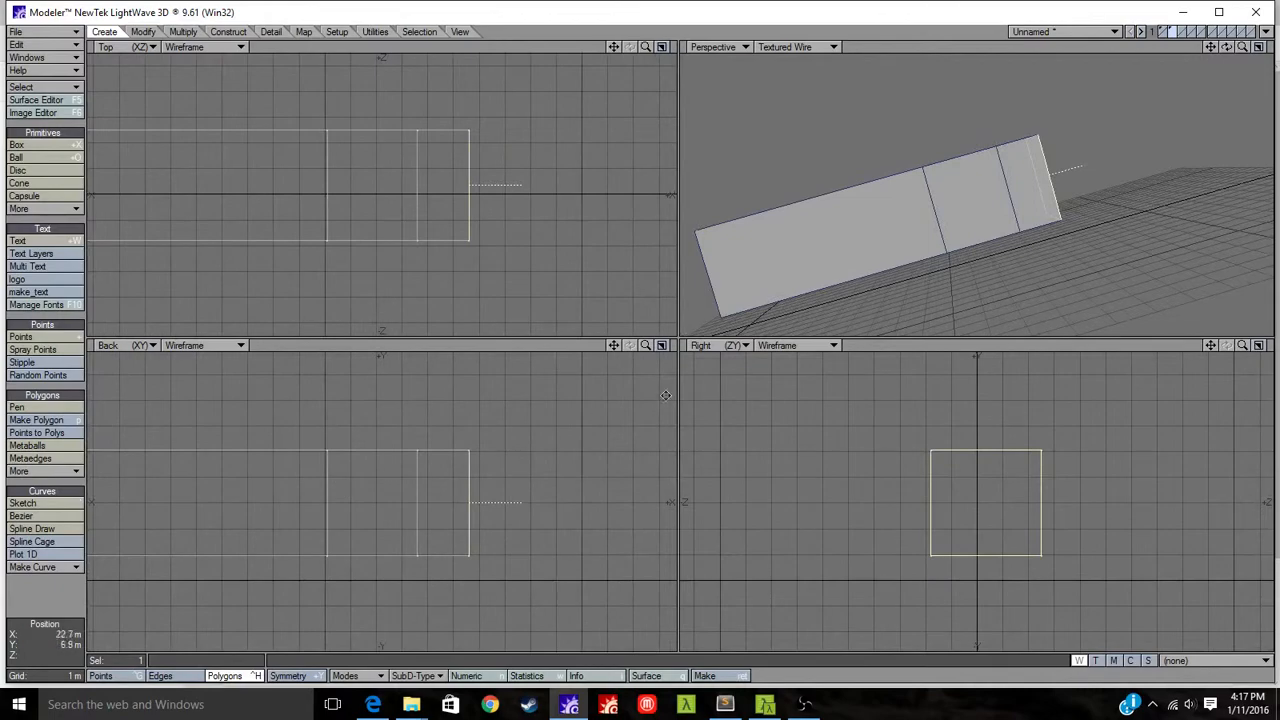
{"action": "mouse_move", "coordinate": [1057, 177]}
{"action": "left_mouse_down", "text": "alt"}
{"action": "mouse_move", "coordinate": [894, 243]}
{"action": "mouse_move", "coordinate": [1003, 214]}
{"action": "mouse_move", "coordinate": [940, 276]}
{"action": "mouse_move", "coordinate": [1014, 177]}
{"action": "mouse_move", "coordinate": [986, 149]}
{"action": "mouse_move", "coordinate": [1049, 186]}
{"action": "left_mouse_up", "text": "alt"}
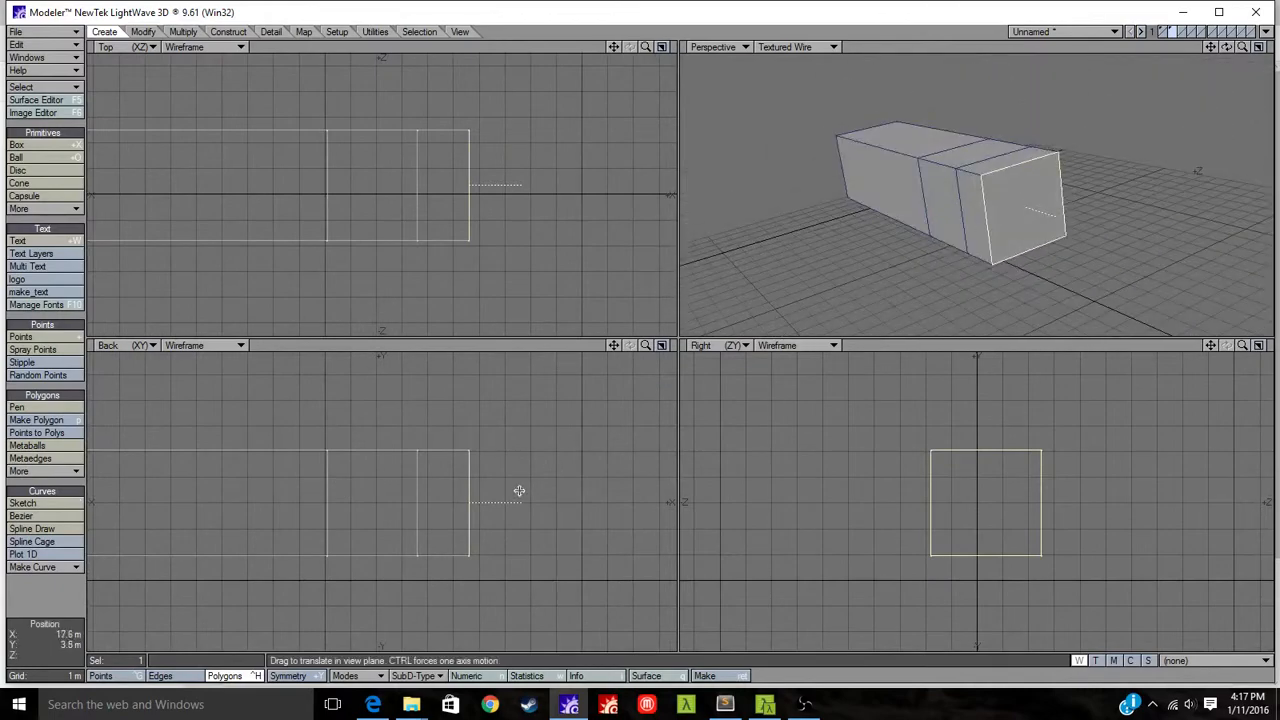
{"action": "key", "text": "f"}
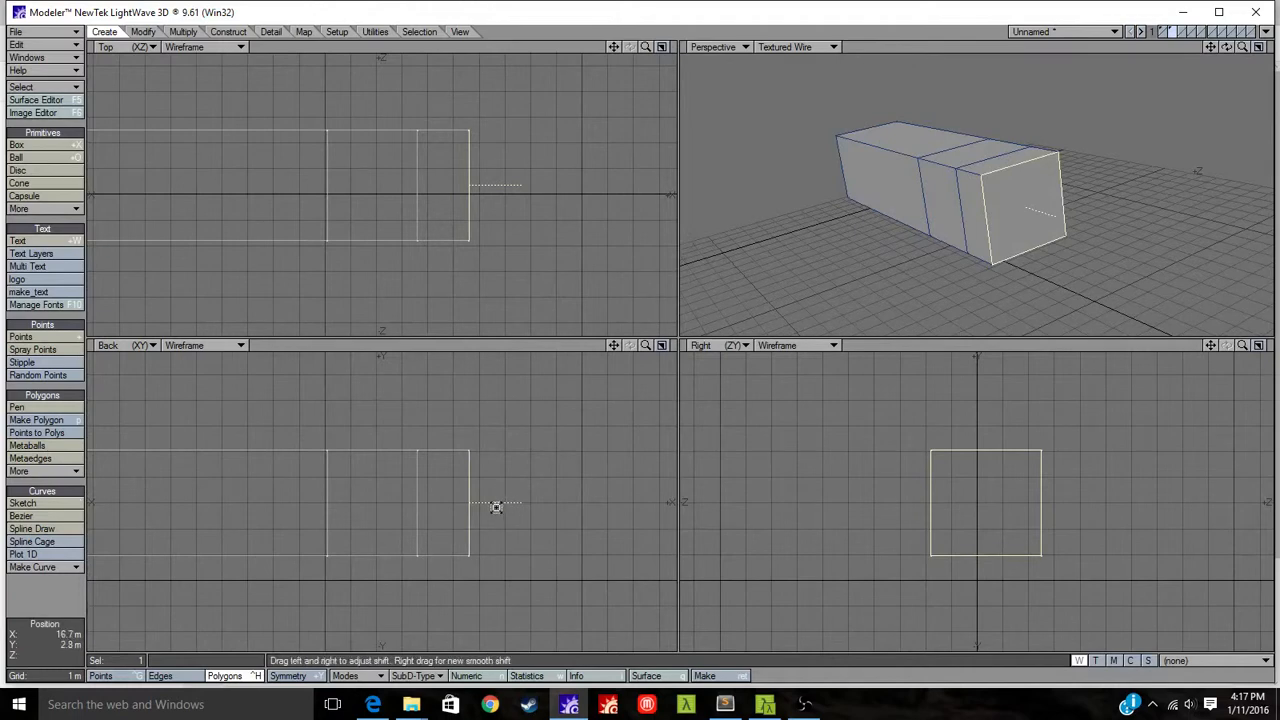
{"action": "left_click_drag", "start_coordinate": [494, 506], "coordinate": [472, 546]}
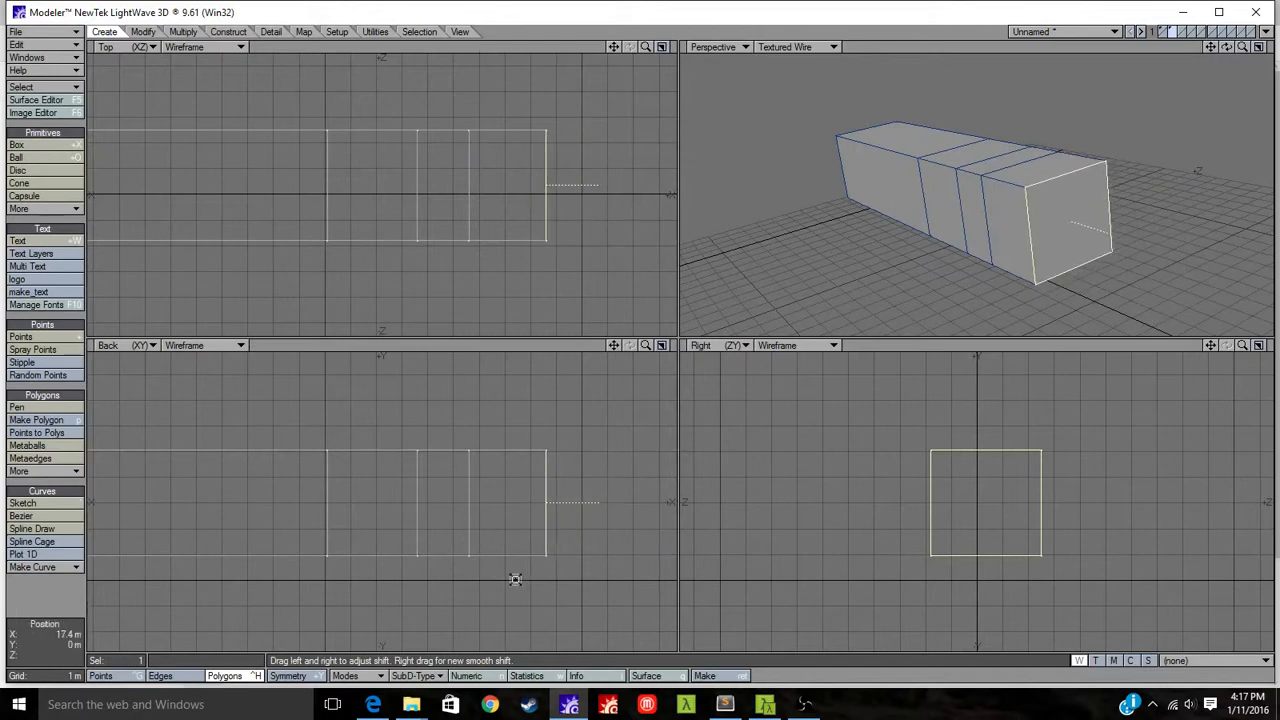
{"action": "key", "text": "space"}
{"action": "left_click", "coordinate": [548, 501]}
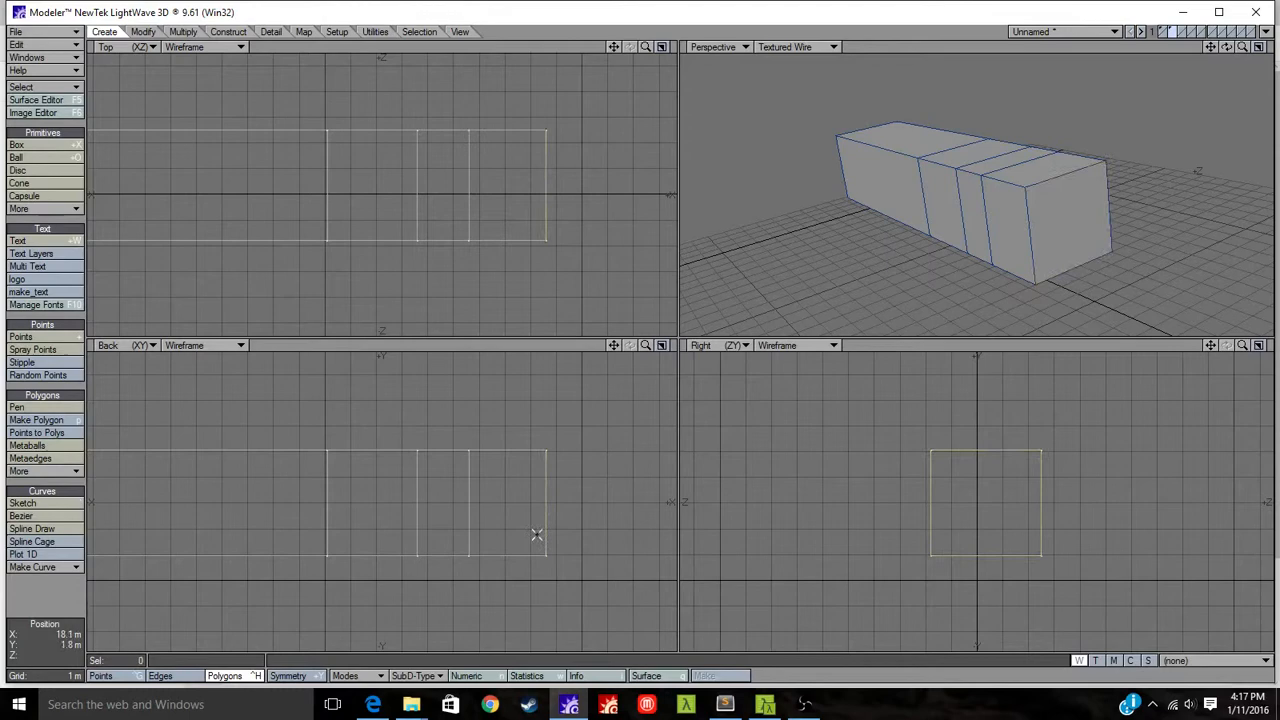
Reselect the end polygon and repeatedly extend it along X in the Top view, bending the last sections toward +Z, and deselect it.
{"action": "left_click", "coordinate": [1048, 213]}
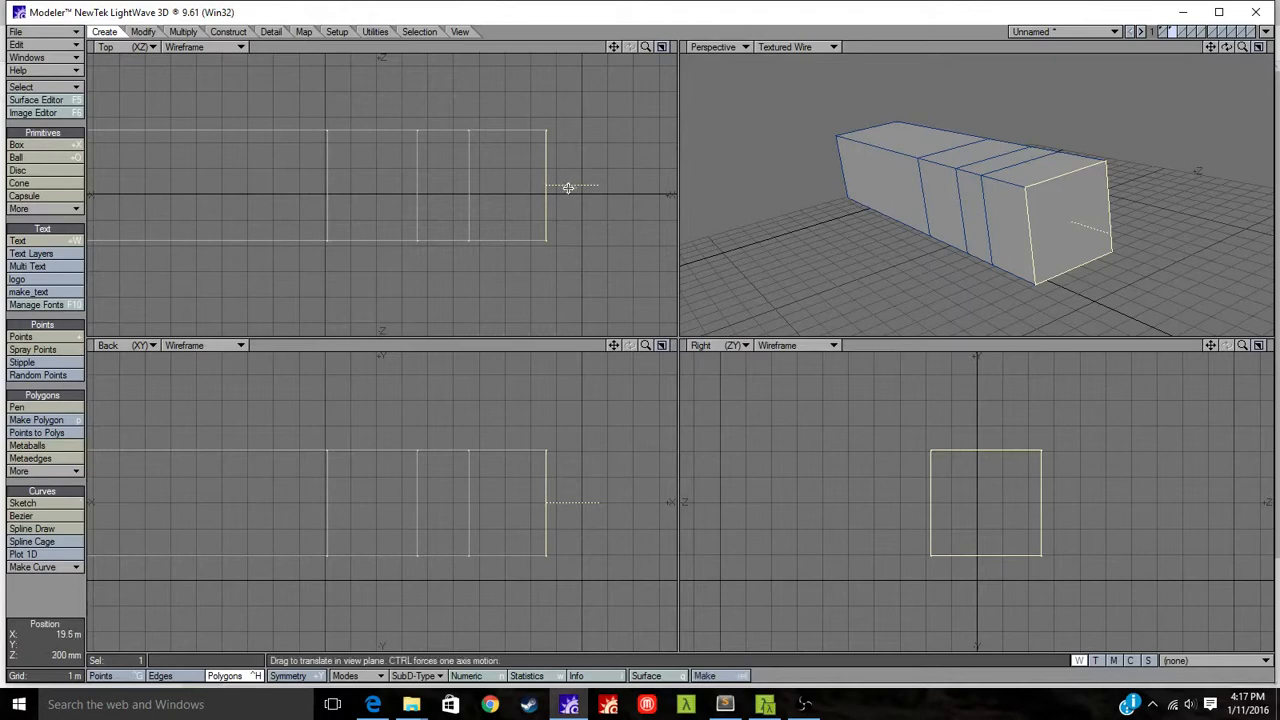
{"action": "left_click_drag", "start_coordinate": [568, 188], "coordinate": [628, 186]}
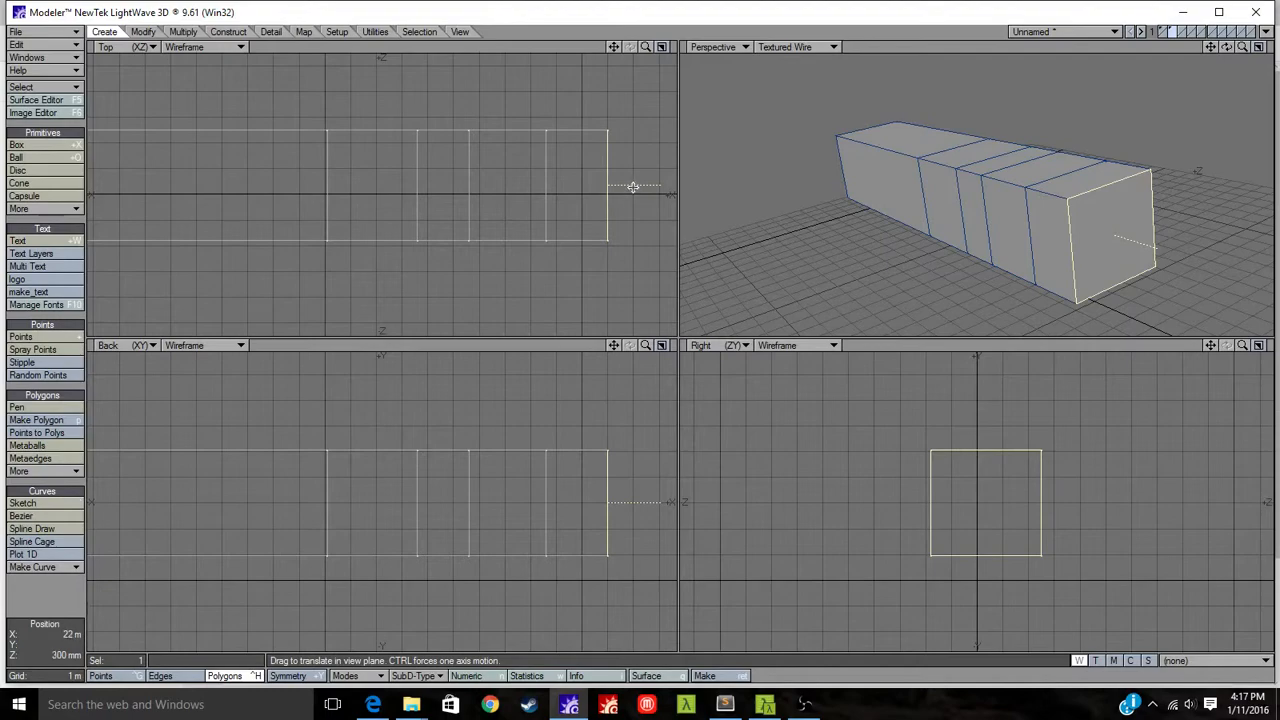
{"action": "left_click_drag", "start_coordinate": [634, 203], "coordinate": [595, 149], "text": "alt+shift"}
{"action": "key", "text": "e"}
{"action": "key", "text": "e"}
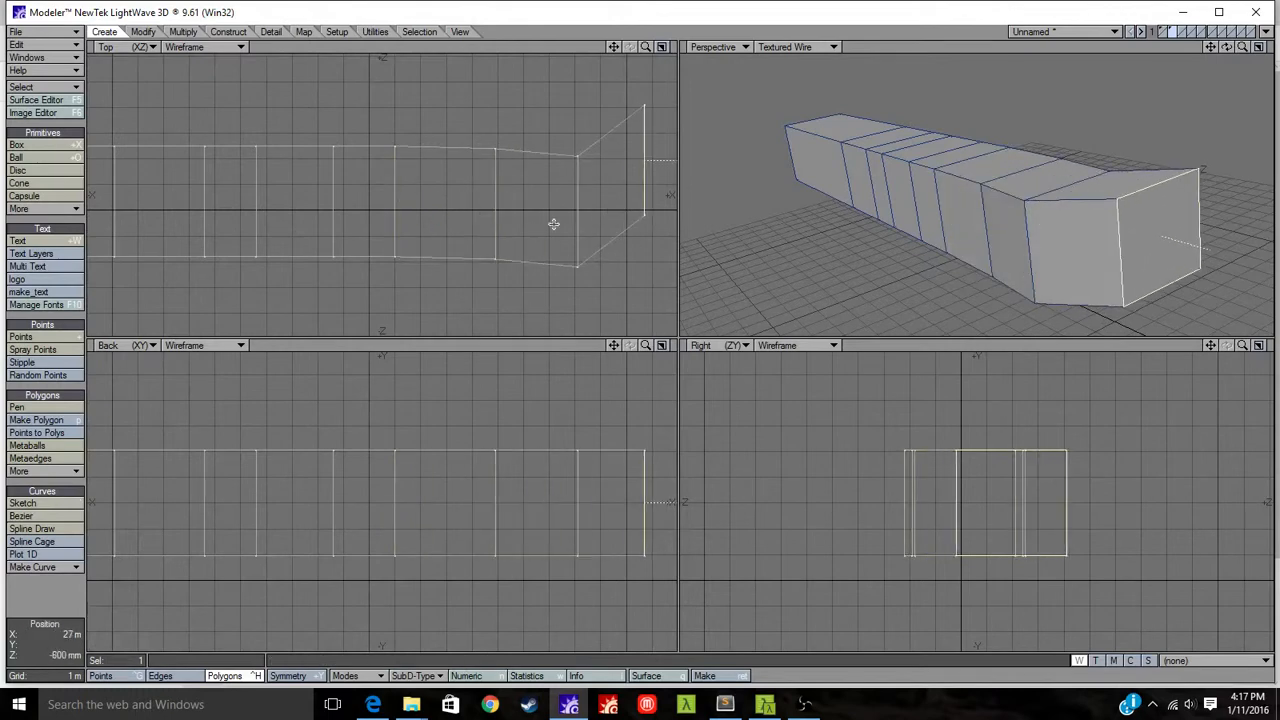
{"action": "key", "text": "e"}
{"action": "left_click_drag", "start_coordinate": [554, 223], "coordinate": [634, 218]}
{"action": "left_click_drag", "start_coordinate": [584, 300], "coordinate": [428, 253], "text": "alt+shift"}
{"action": "scroll", "coordinate": [495, 306], "scroll_direction": "down", "scroll_amount": 8}
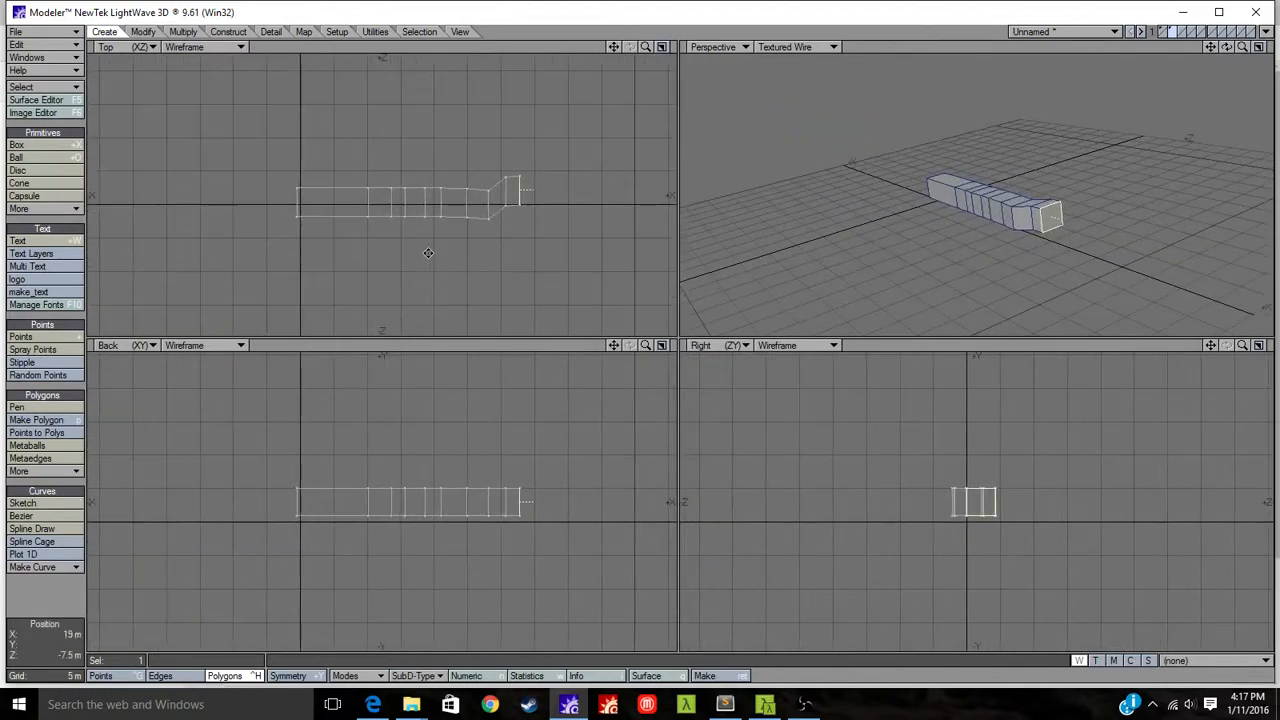
{"action": "scroll", "coordinate": [428, 253], "scroll_direction": "up", "scroll_amount": 4}
{"action": "left_click_drag", "start_coordinate": [331, 257], "coordinate": [306, 249], "text": "alt"}
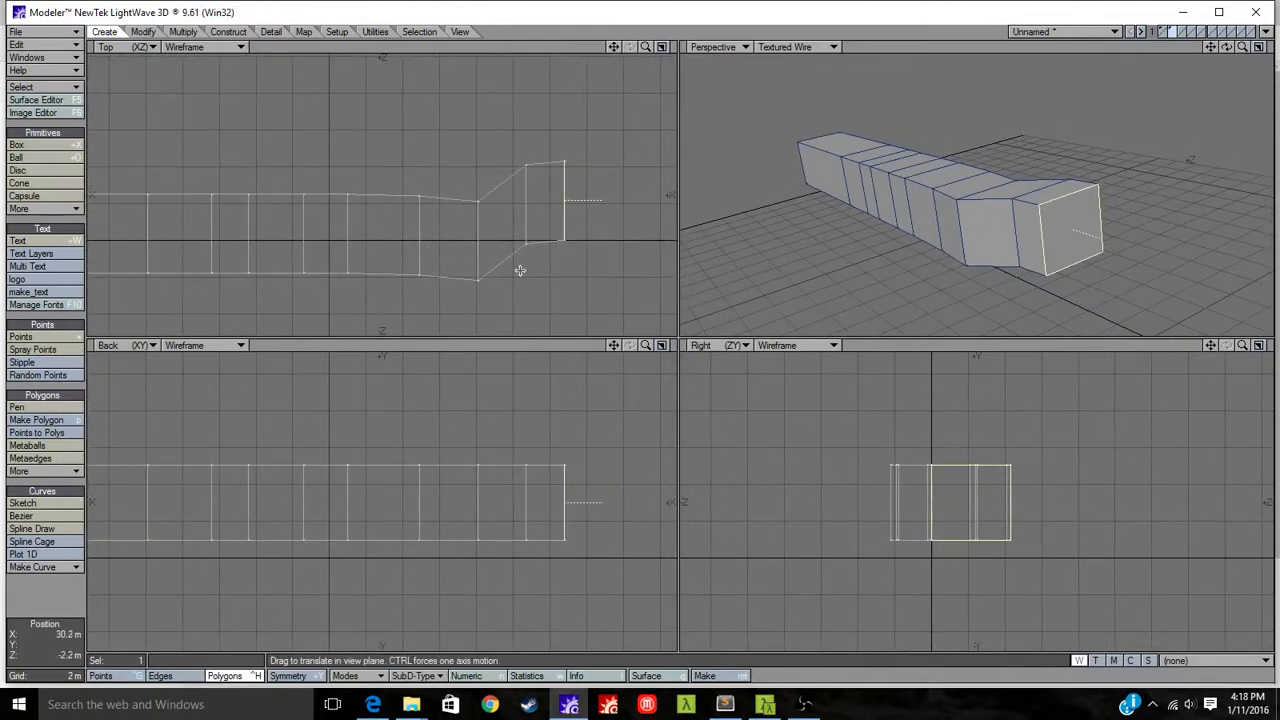
{"action": "left_click", "coordinate": [1043, 240]}
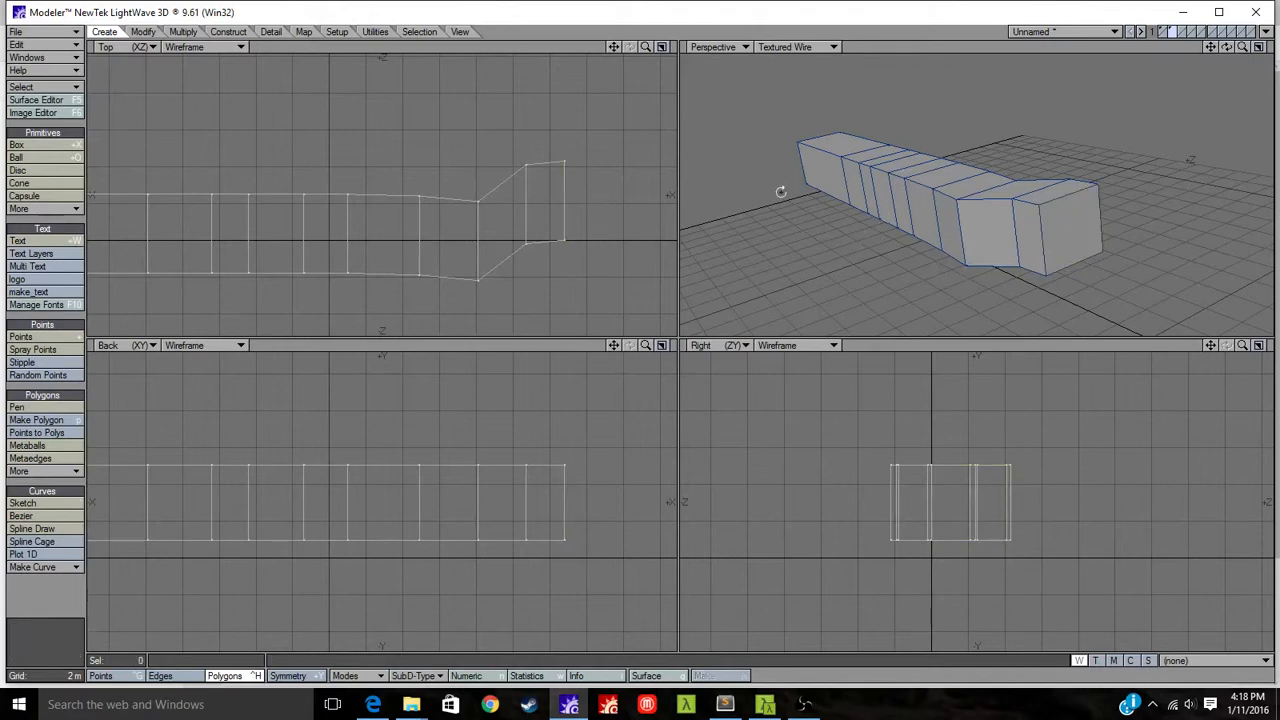
Select the adjoining top and side polygons of a middle section and move them upward and outward toward -Z in the Right view.
{"action": "left_click_drag", "start_coordinate": [780, 191], "coordinate": [906, 240], "text": "alt"}
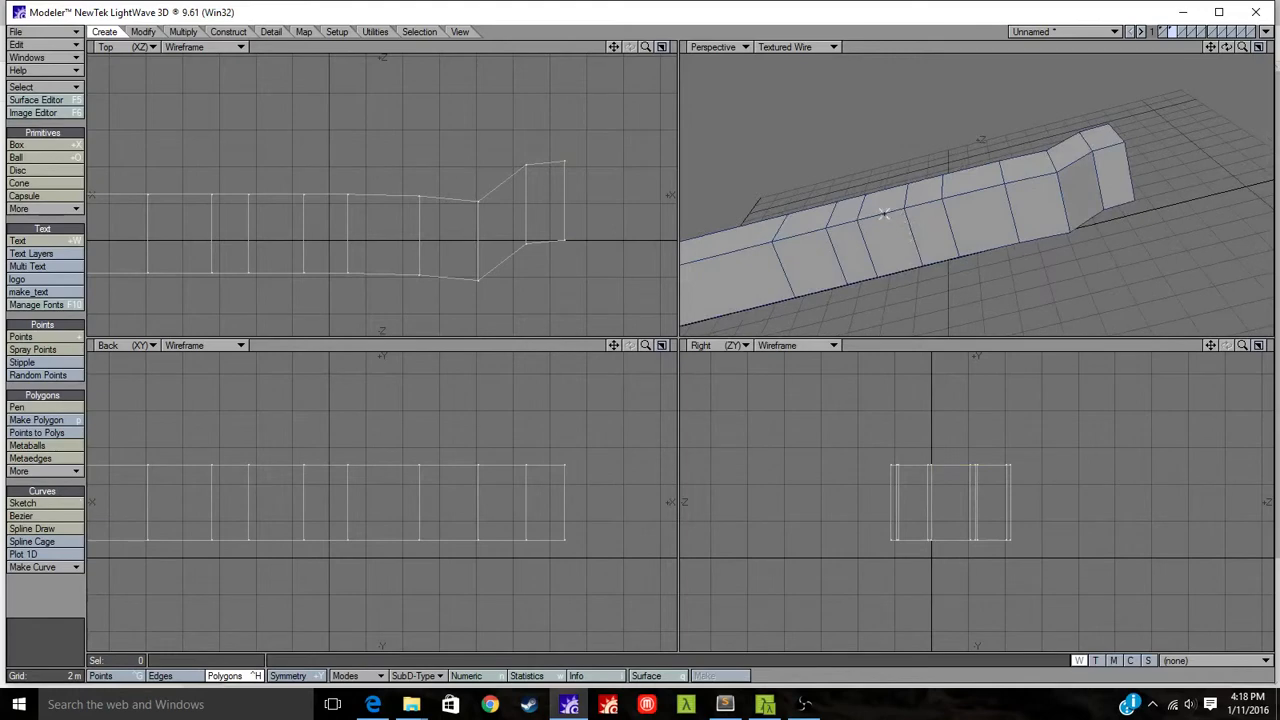
{"action": "left_click_drag", "start_coordinate": [975, 190], "coordinate": [977, 222]}
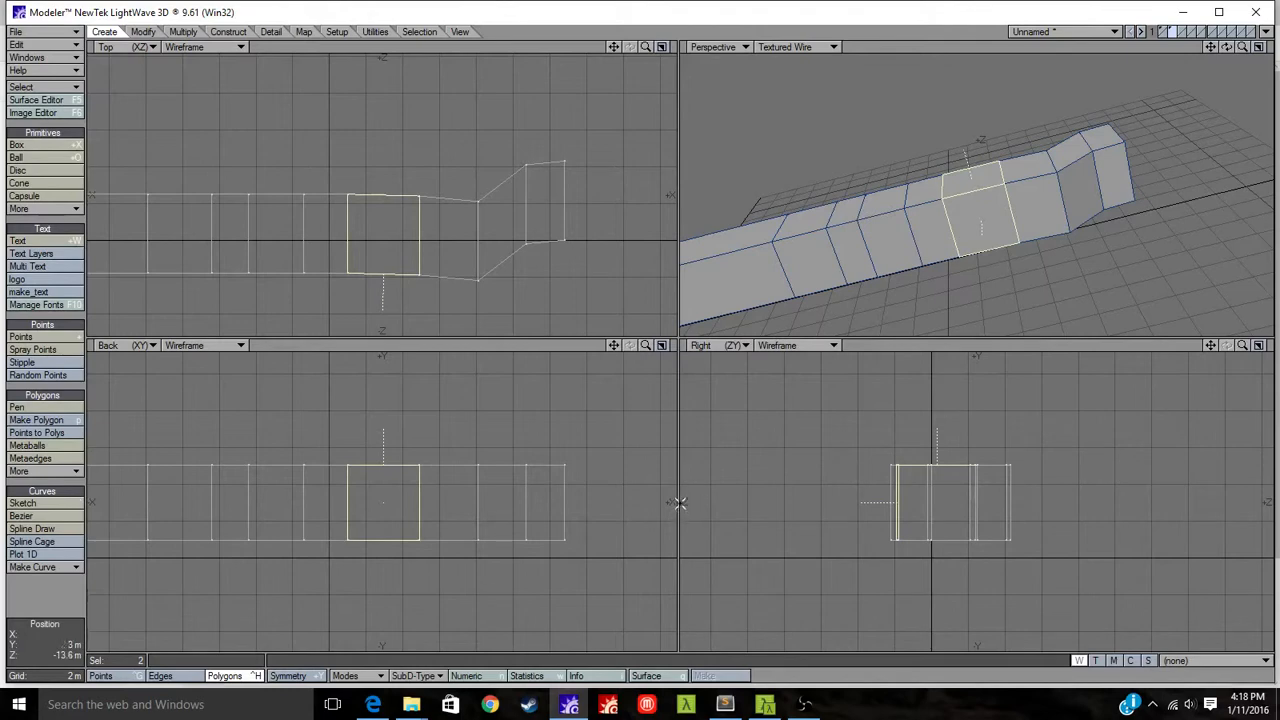
{"action": "left_click_drag", "start_coordinate": [816, 517], "coordinate": [922, 507]}
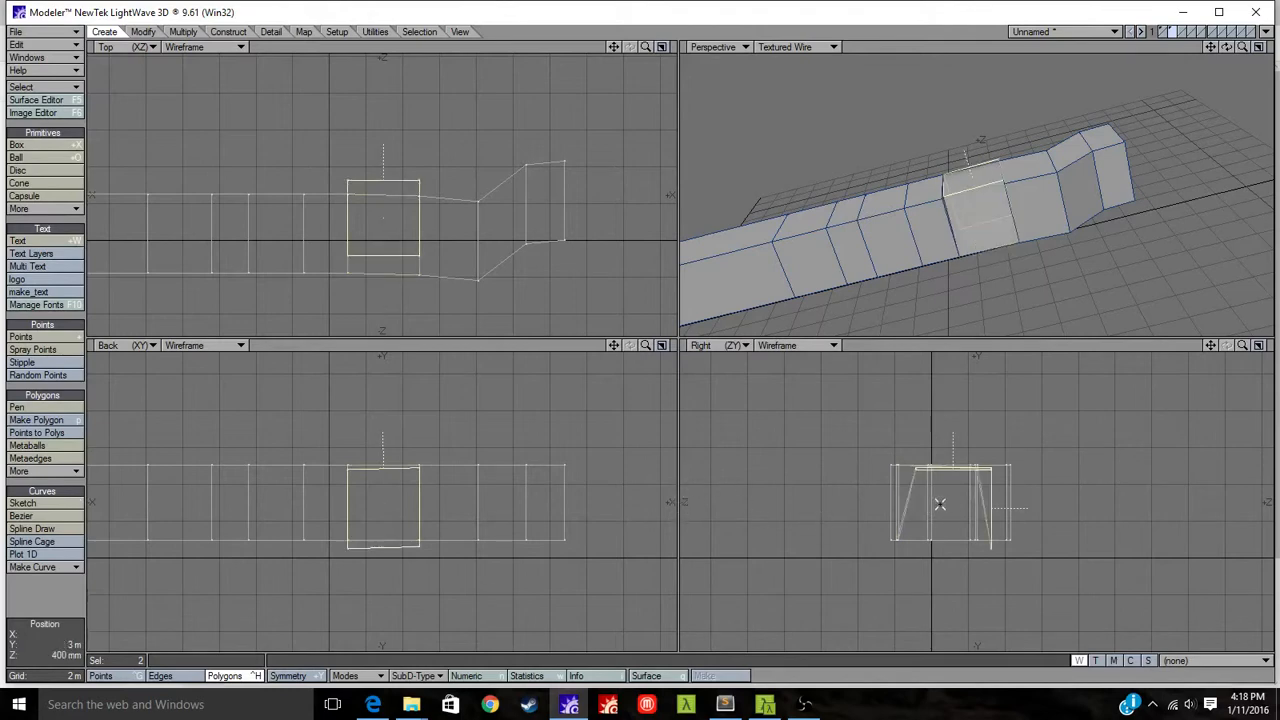
{"action": "key", "text": "ctrl+z"}
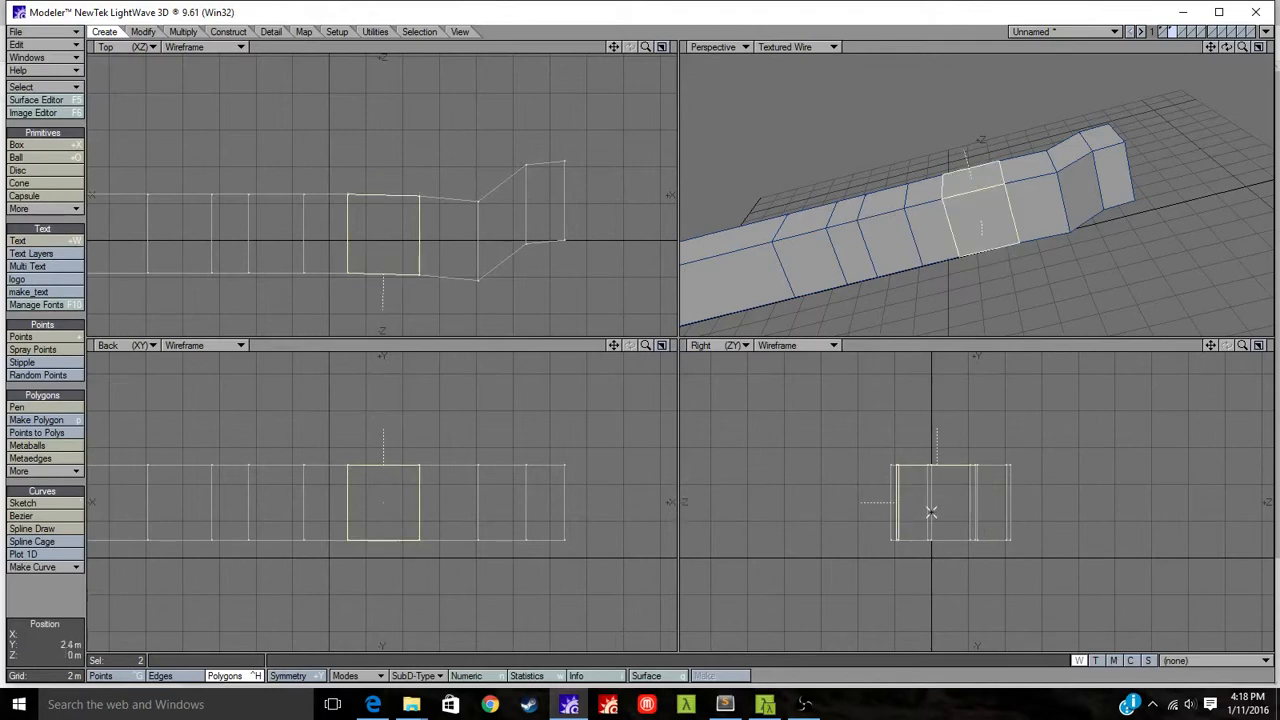
{"action": "key", "text": "t"}
{"action": "left_click_drag", "start_coordinate": [931, 512], "coordinate": [858, 475]}
{"action": "left_click_drag", "start_coordinate": [1163, 271], "coordinate": [870, 175], "text": "alt"}
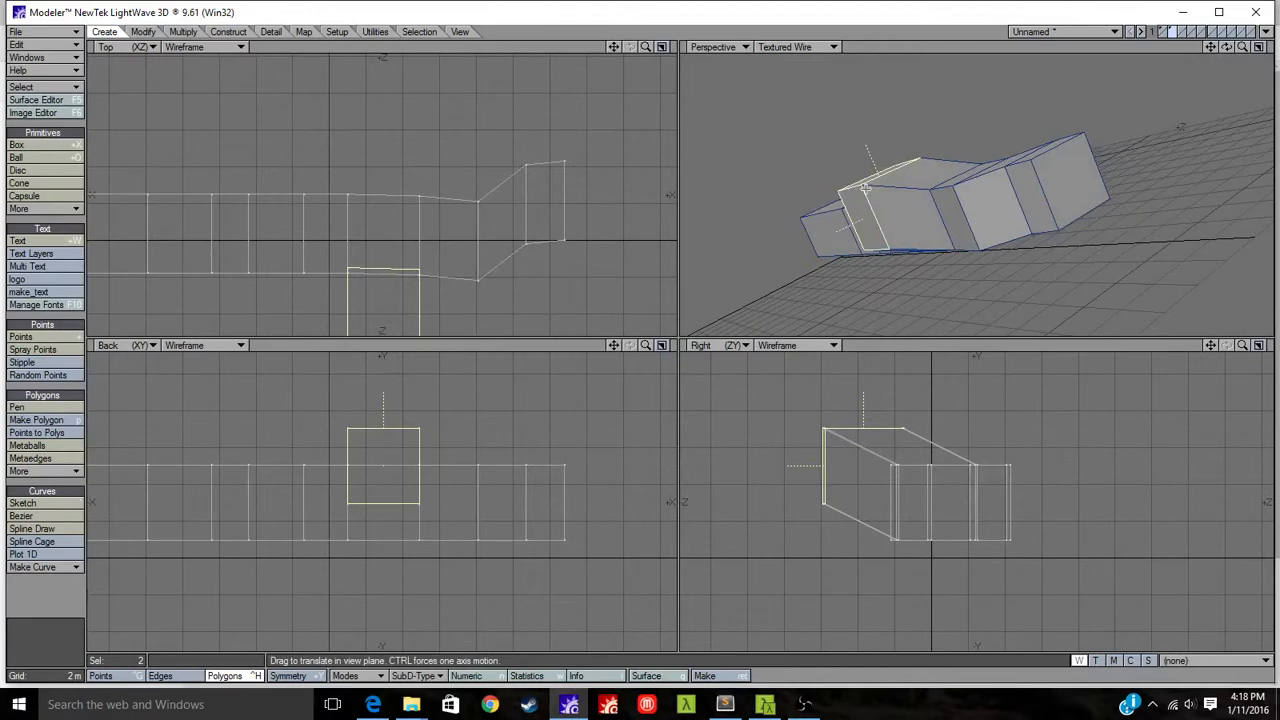
Bevel the top and side polygons of the first added section outward with a strong inset, and clear the selection.
{"action": "left_click", "coordinate": [837, 270]}
{"action": "left_click_drag", "start_coordinate": [768, 285], "coordinate": [818, 272], "text": "alt"}
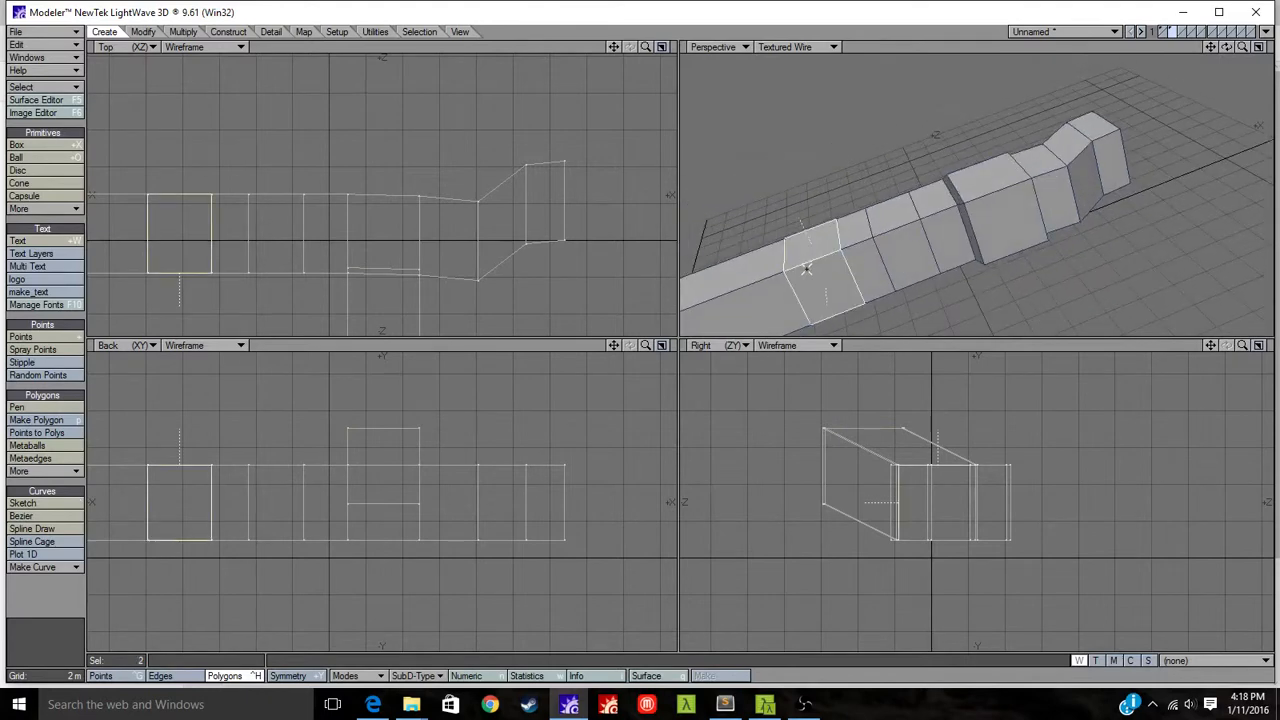
{"action": "key", "text": "b"}
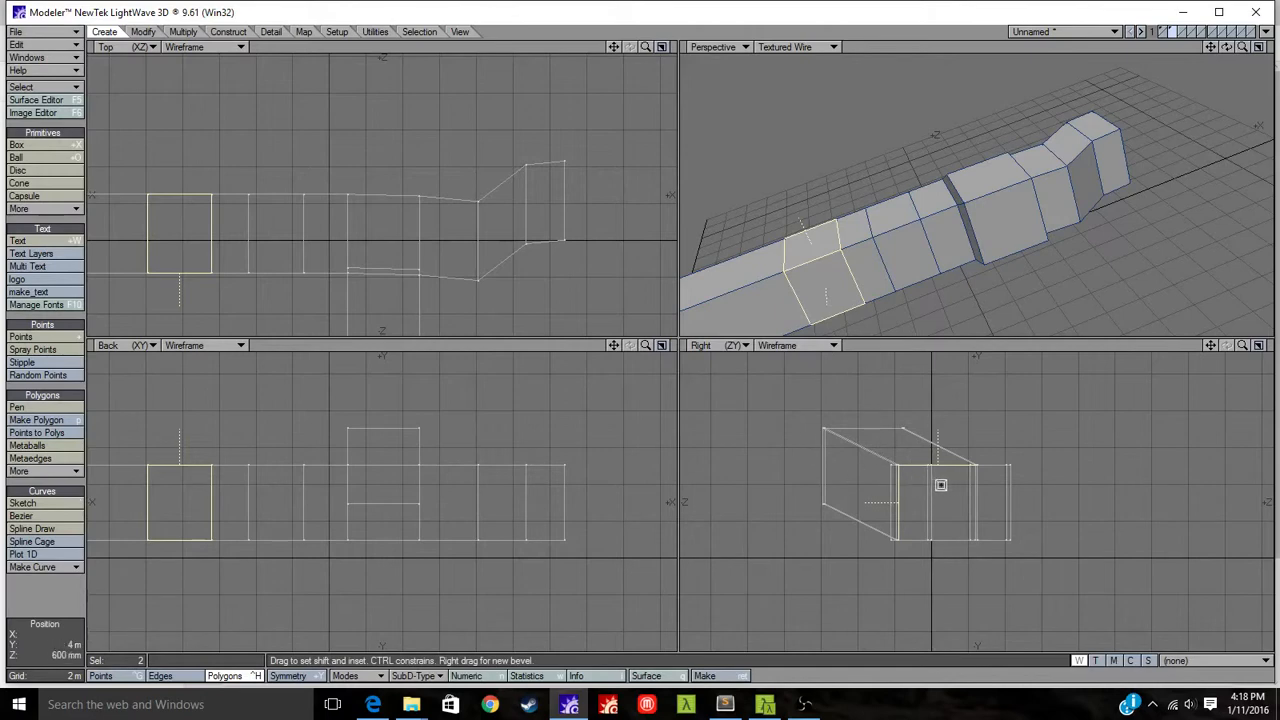
{"action": "left_click", "coordinate": [930, 490]}
{"action": "left_click_drag", "start_coordinate": [930, 490], "coordinate": [904, 451]}
{"action": "key", "text": "space"}
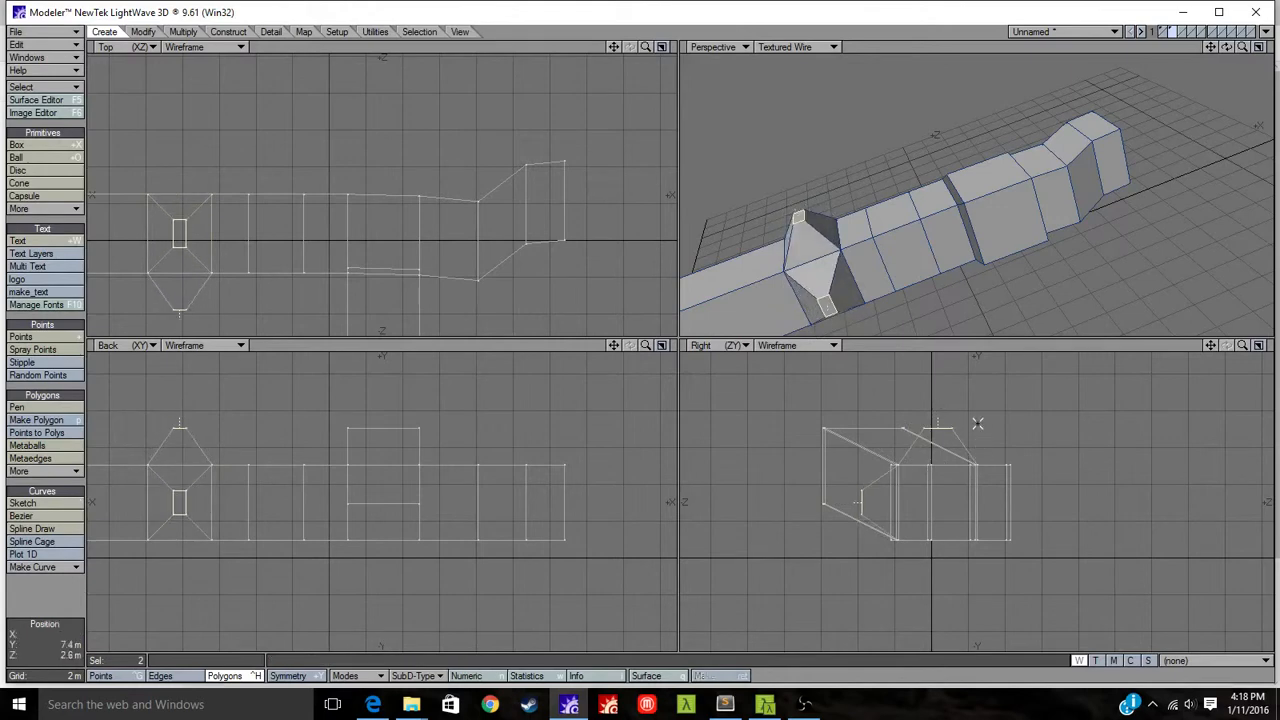
{"action": "left_click_drag", "start_coordinate": [977, 423], "coordinate": [849, 509]}
Inspect the extended box in perspective and fit the whole shape in all viewports.
{"action": "left_click_drag", "start_coordinate": [911, 276], "coordinate": [845, 242], "text": "alt"}
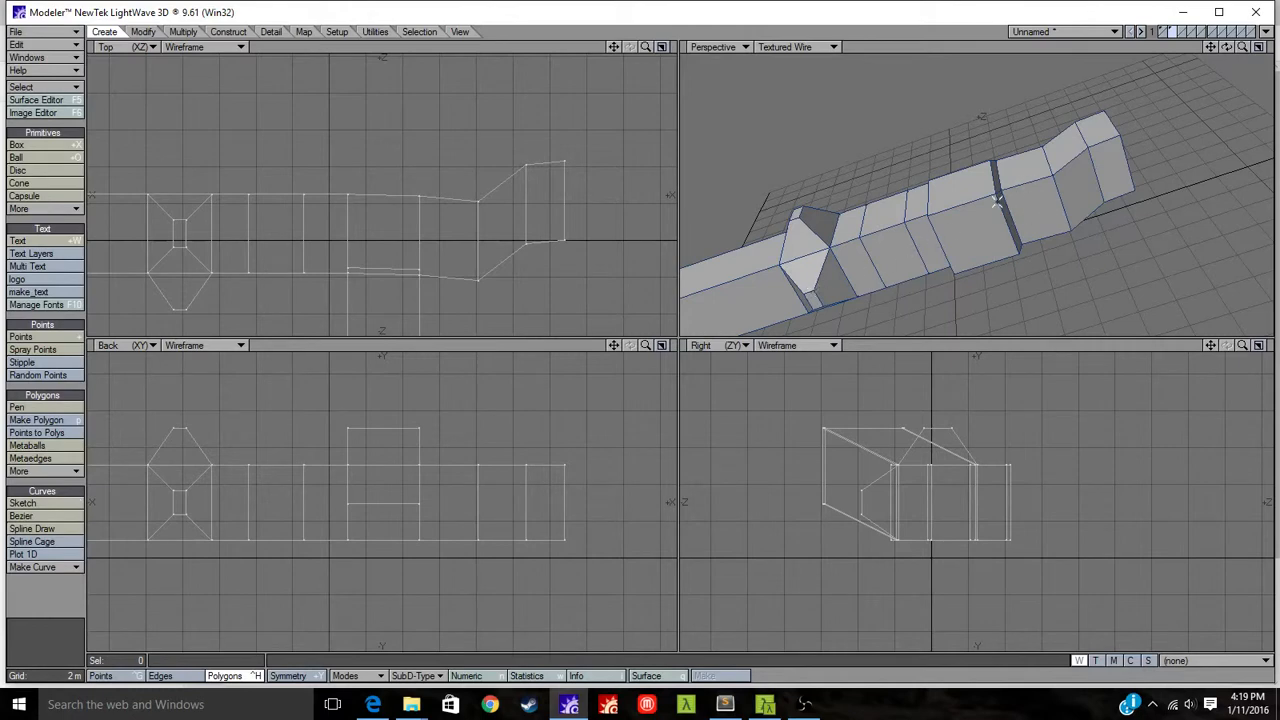
{"action": "left_click_drag", "start_coordinate": [528, 488], "coordinate": [649, 491], "text": "alt"}
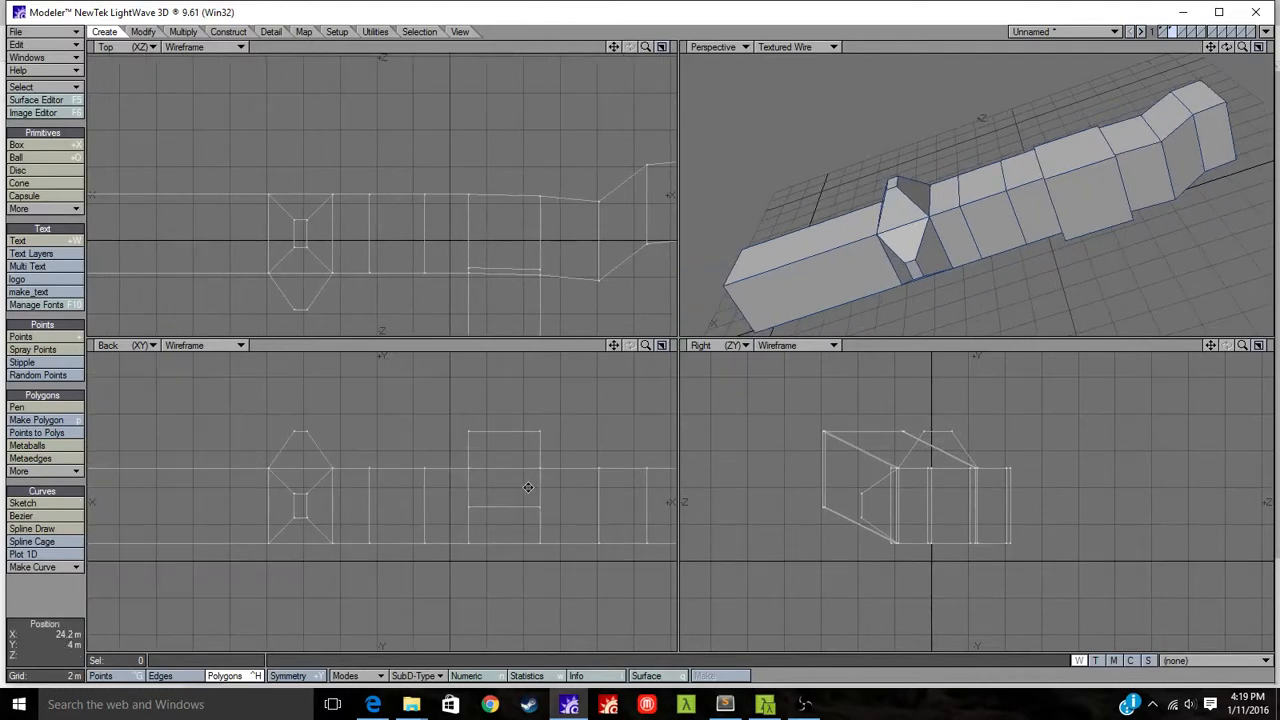
{"action": "key", "text": "a"}
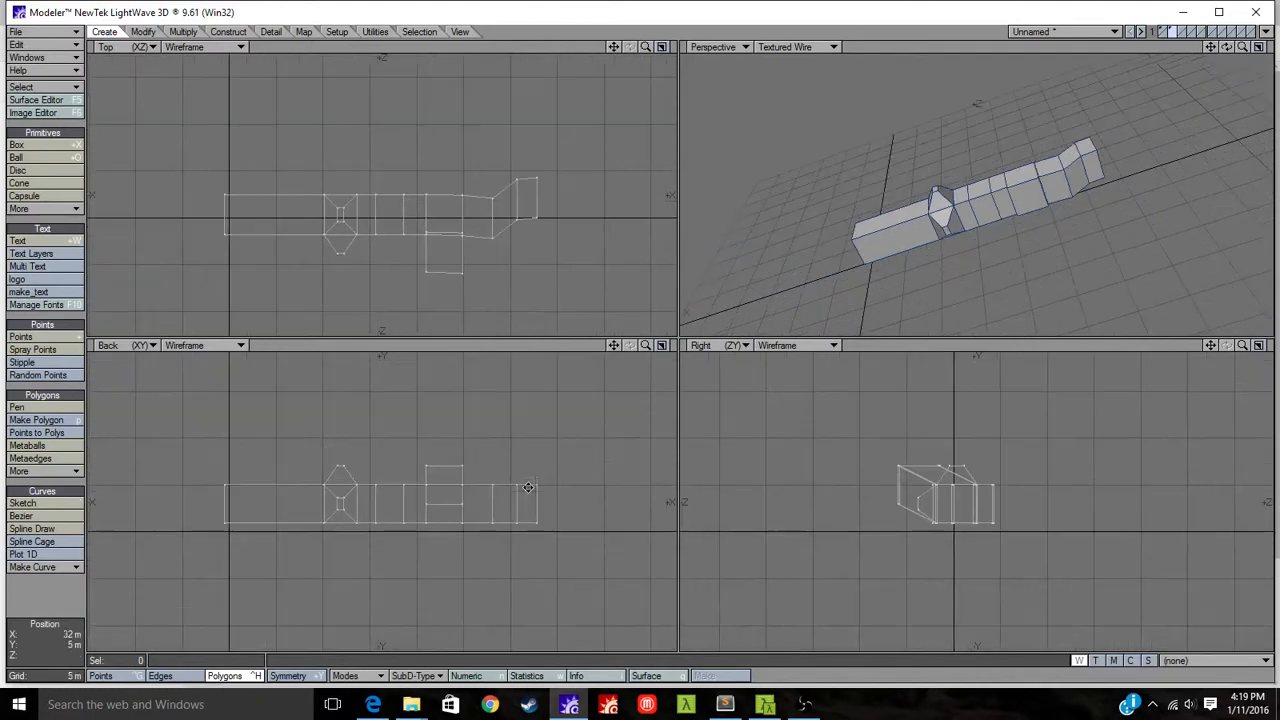
Select all connected polygons of the extended box, convert them to subdivision patches, and clear the selection.
{"action": "left_click", "coordinate": [1033, 185]}
{"action": "key", "text": "bracketright"}
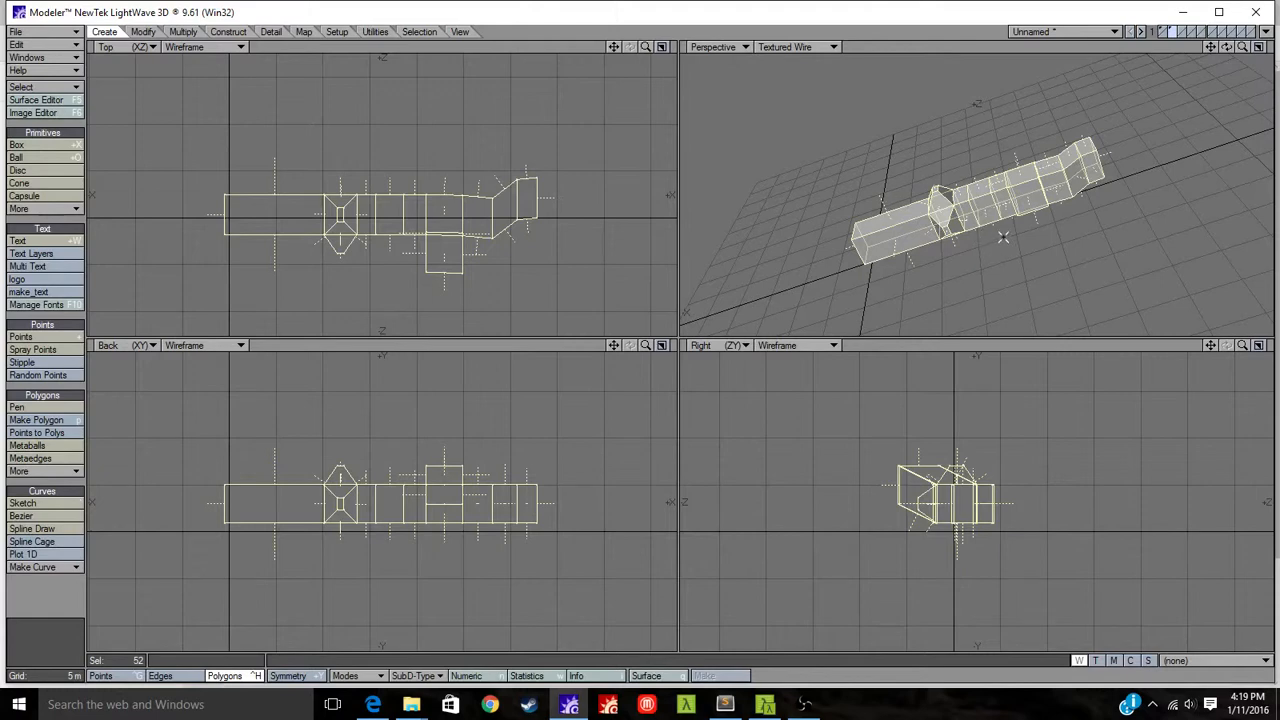
{"action": "key", "text": "Tab"}
{"action": "left_click", "coordinate": [23, 618]}
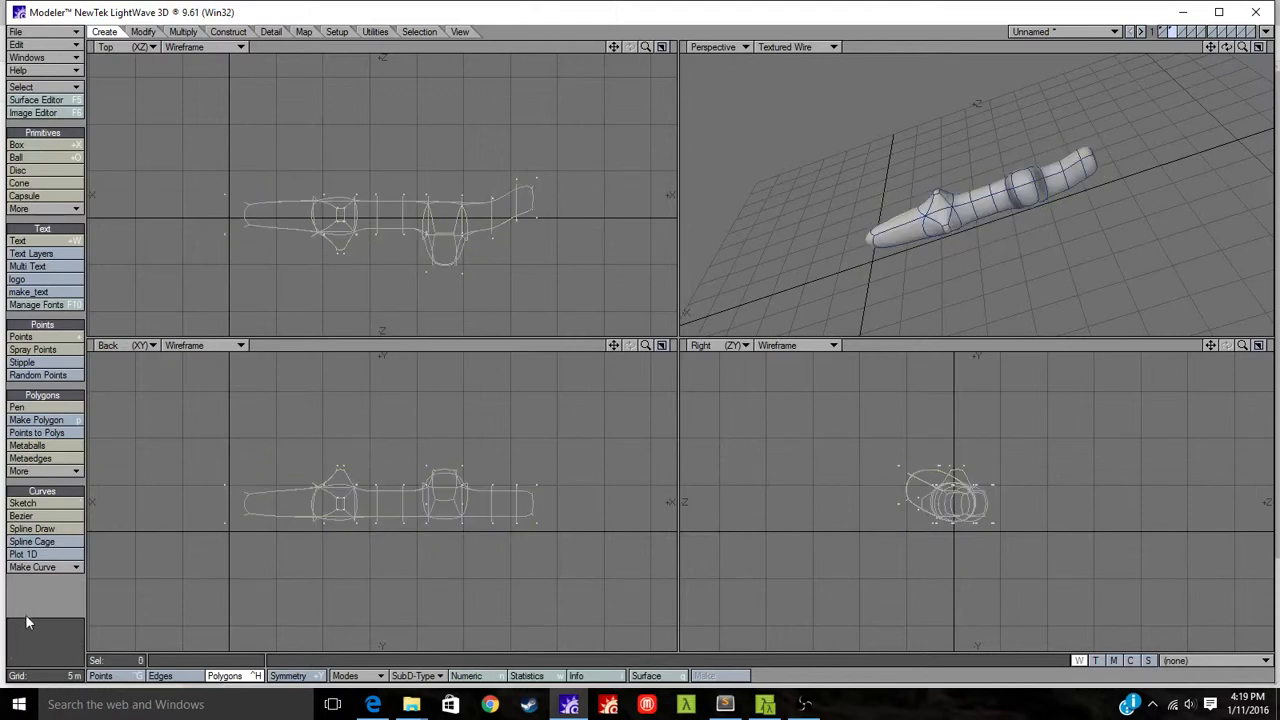
Examine the smoothed surface up close around the beveled and raised sections, selecting and deselecting individual patches to compare them with their control points.
{"action": "left_click_drag", "start_coordinate": [1054, 258], "coordinate": [920, 220], "text": "alt"}
{"action": "scroll", "coordinate": [1010, 275], "scroll_direction": "up", "scroll_amount": 3}
{"action": "left_click", "coordinate": [845, 256]}
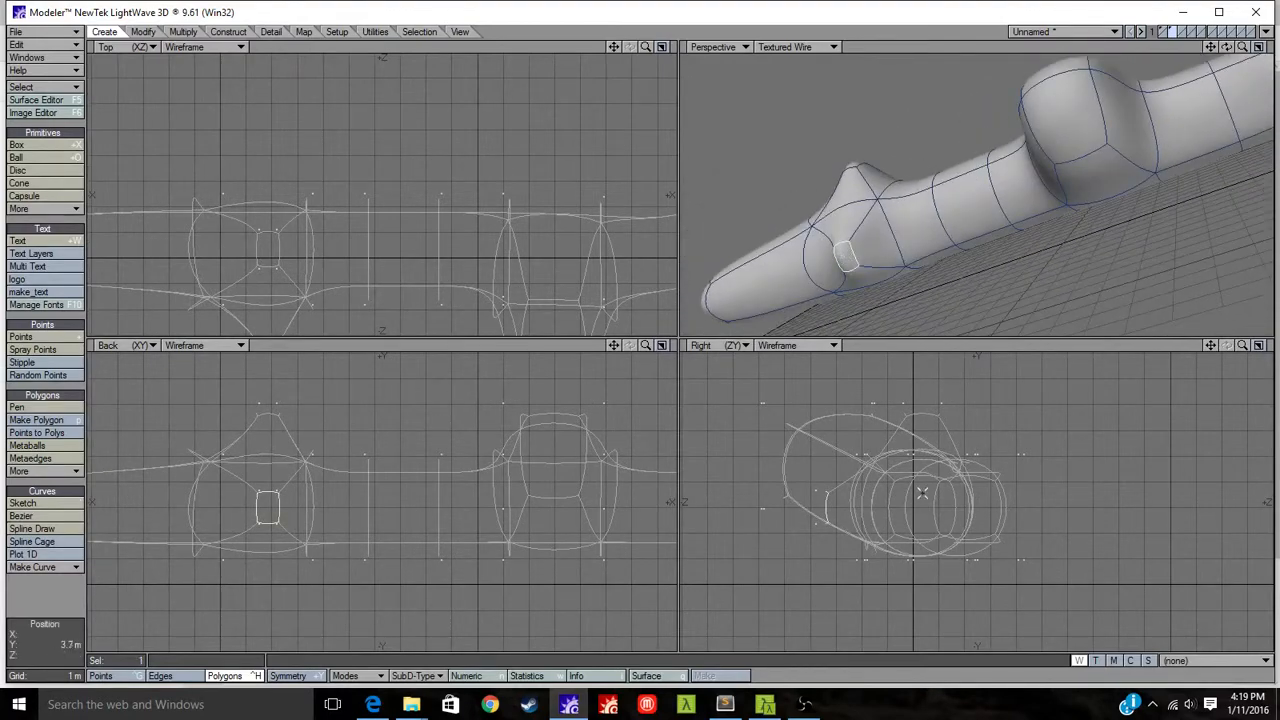
{"action": "left_click", "coordinate": [825, 403]}
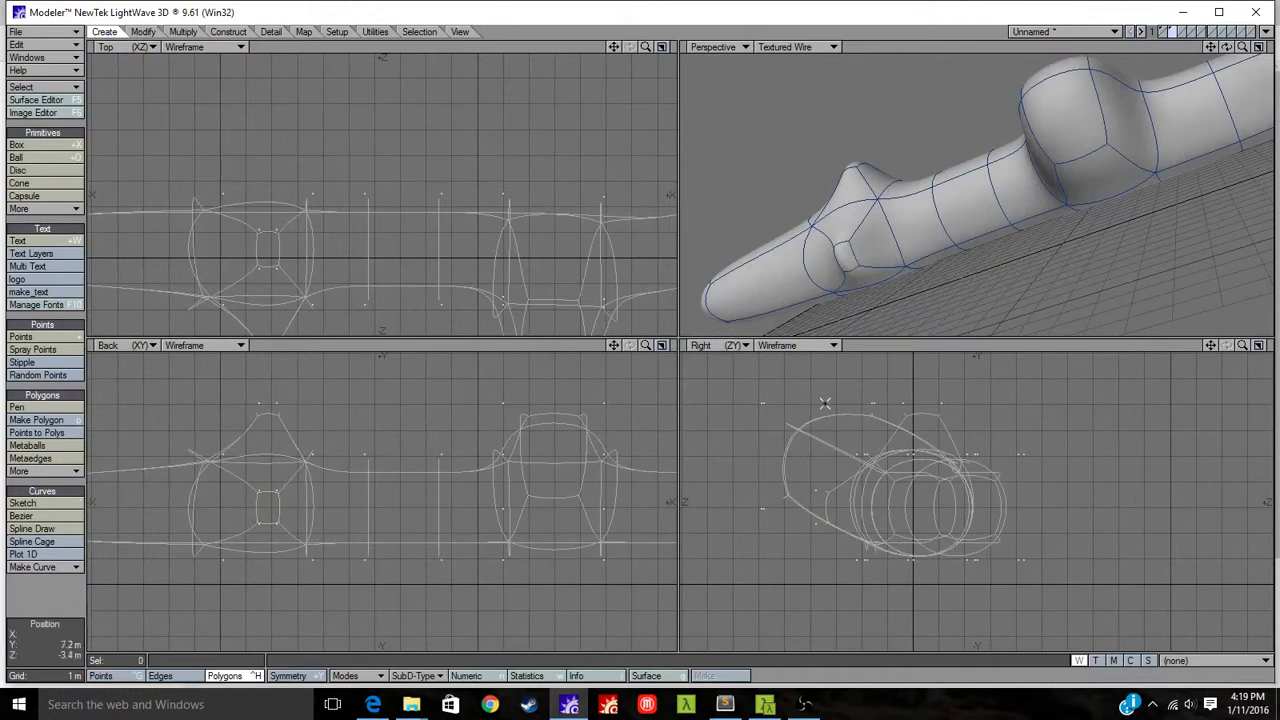
{"action": "left_click", "coordinate": [782, 451]}
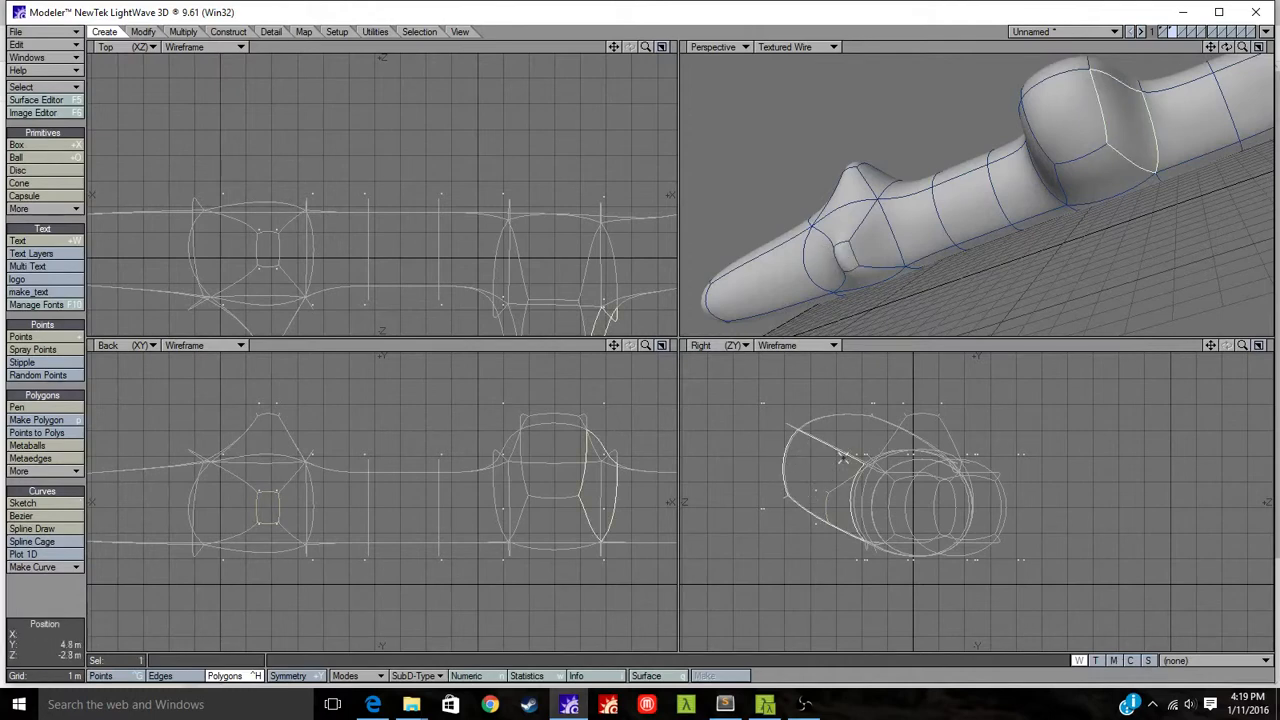
{"action": "left_click", "coordinate": [797, 451]}
{"action": "left_click", "coordinate": [1064, 110]}
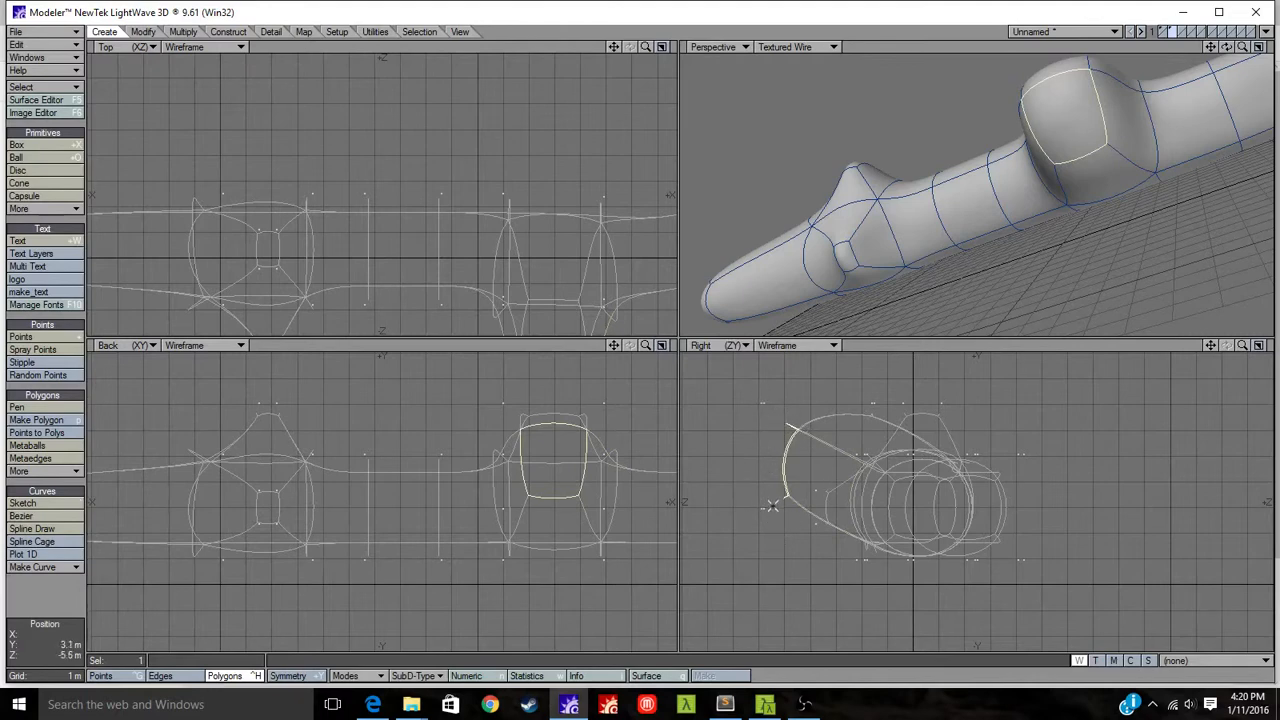
{"action": "left_click", "coordinate": [791, 466]}
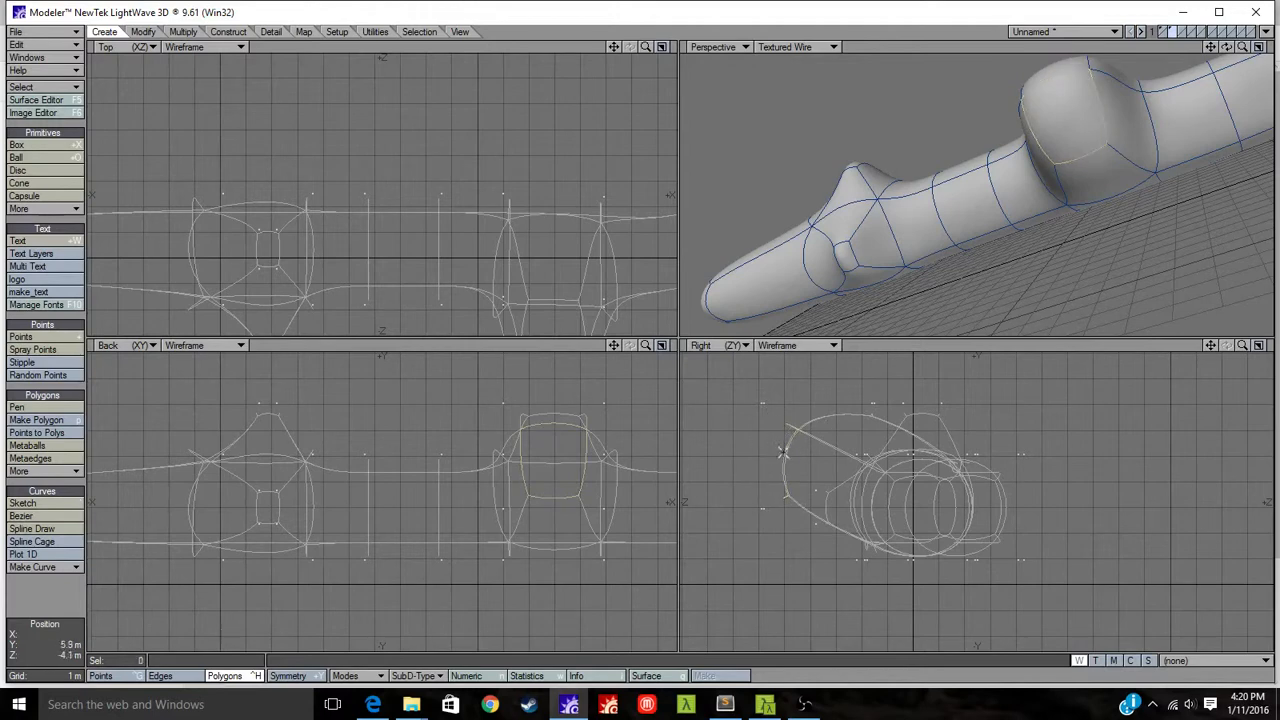
Convert the extended box from subdivision patches back to plain polygons and inspect its whole faceted shape.
{"action": "key", "text": "Tab"}
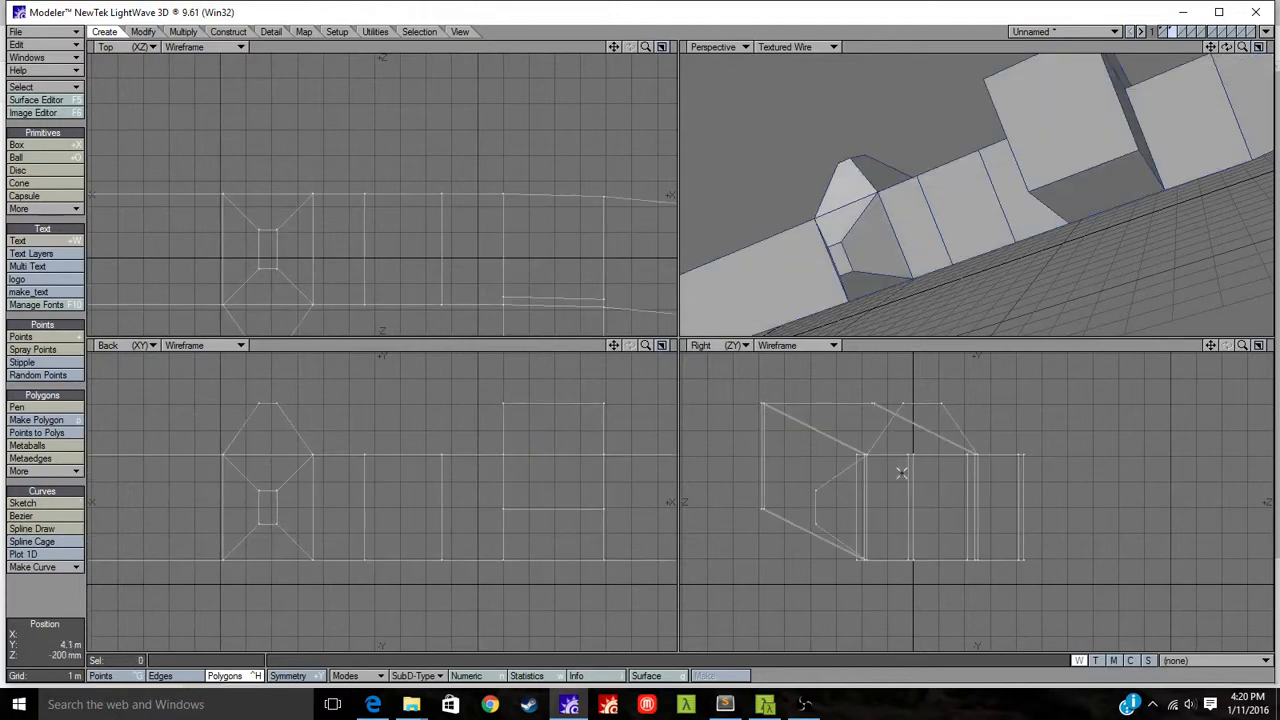
{"action": "key", "text": "a"}
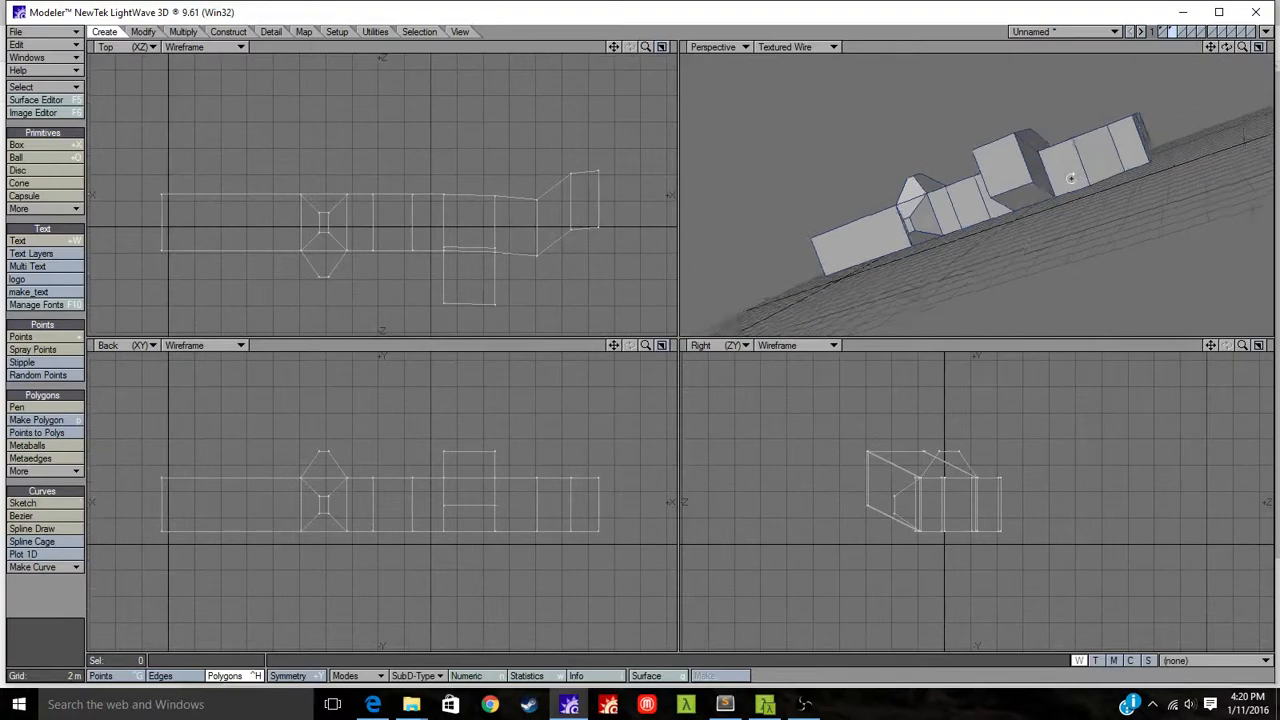
{"action": "left_click_drag", "start_coordinate": [1071, 178], "coordinate": [963, 229], "text": "alt"}
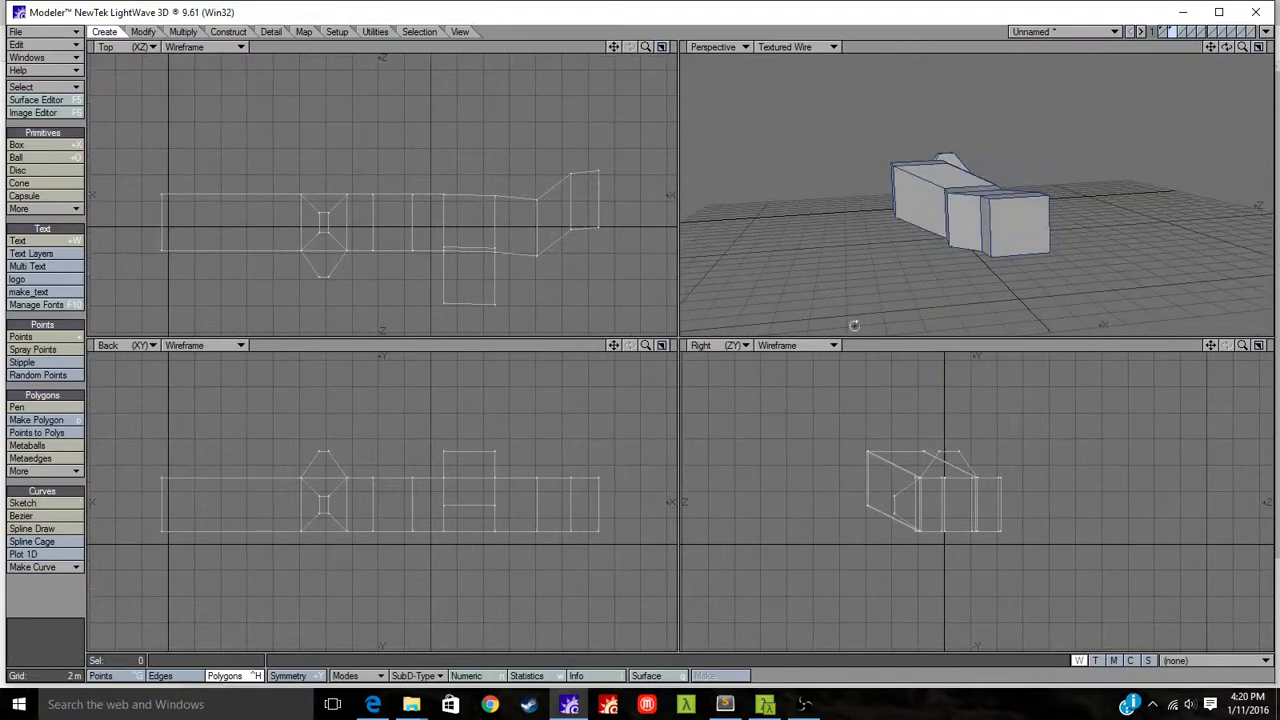
{"action": "left_click_drag", "start_coordinate": [852, 166], "coordinate": [850, 205], "text": "alt"}
{"action": "left_click_drag", "start_coordinate": [483, 480], "coordinate": [545, 474], "text": "alt+shift"}
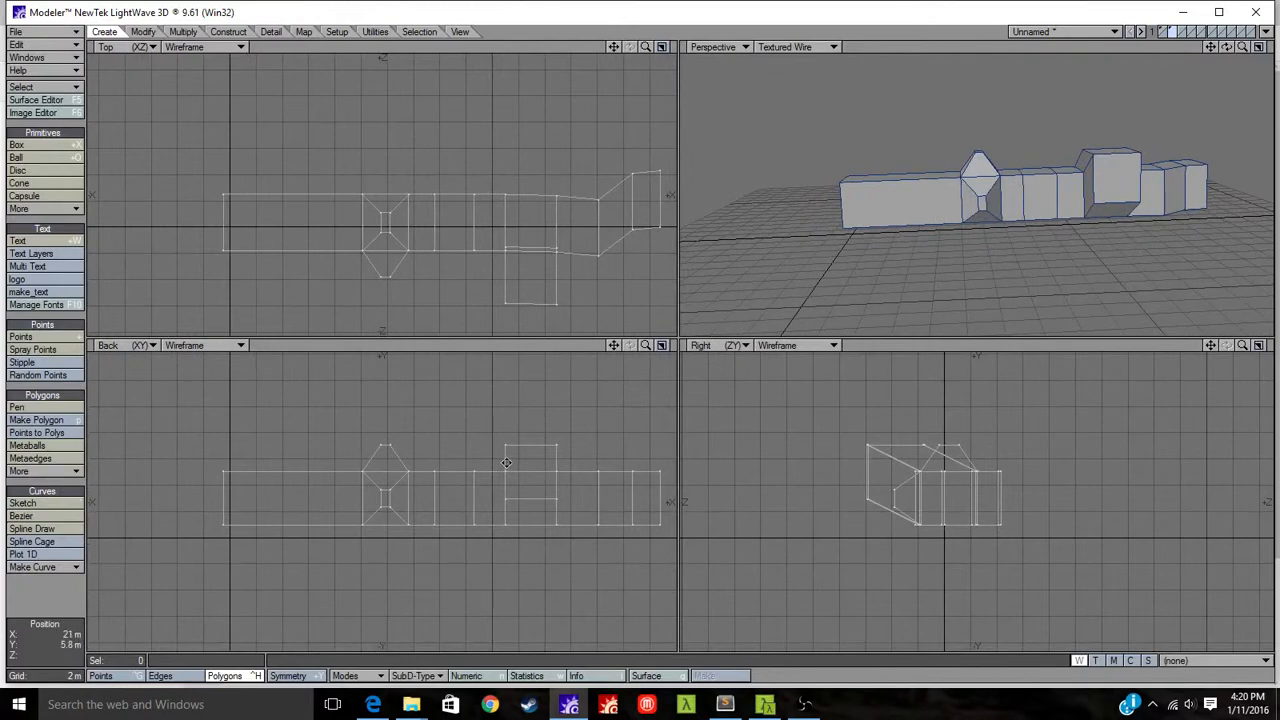